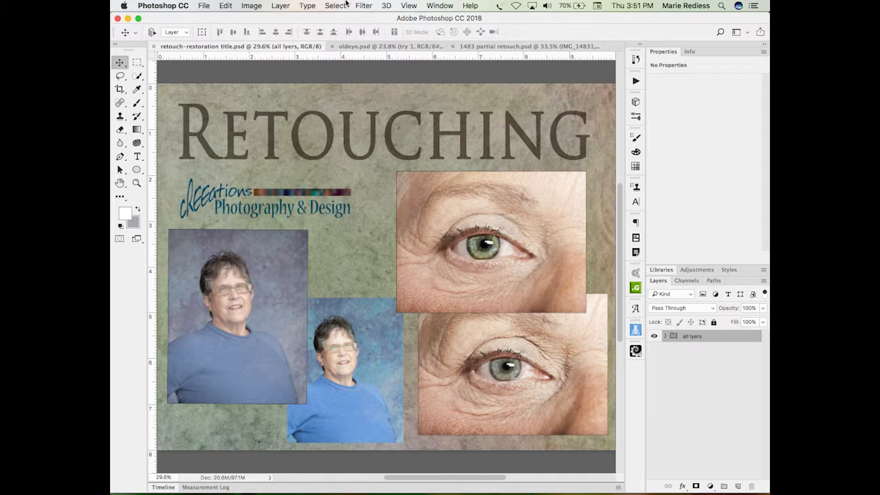
# - Switch to the oldeye.psd document and examine the contents of its Layer 0 smart object, then close them
pyautogui.click(345, 47)
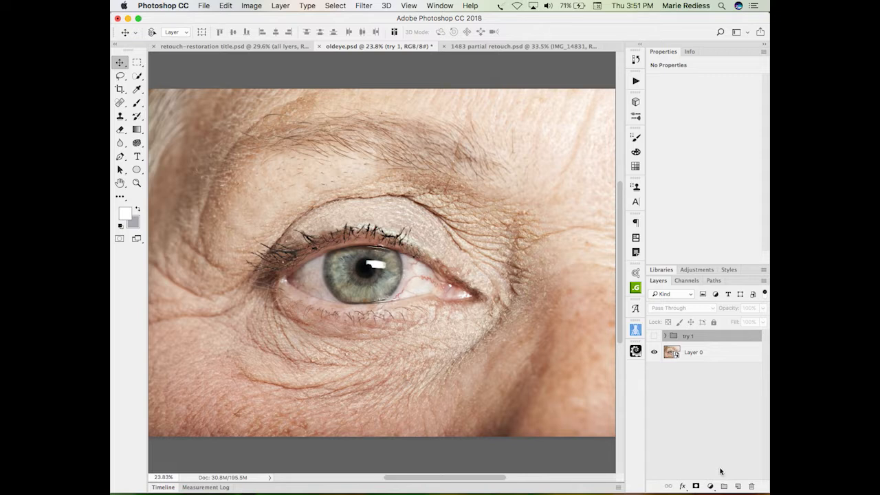
pyautogui.doubleClick(675, 355)
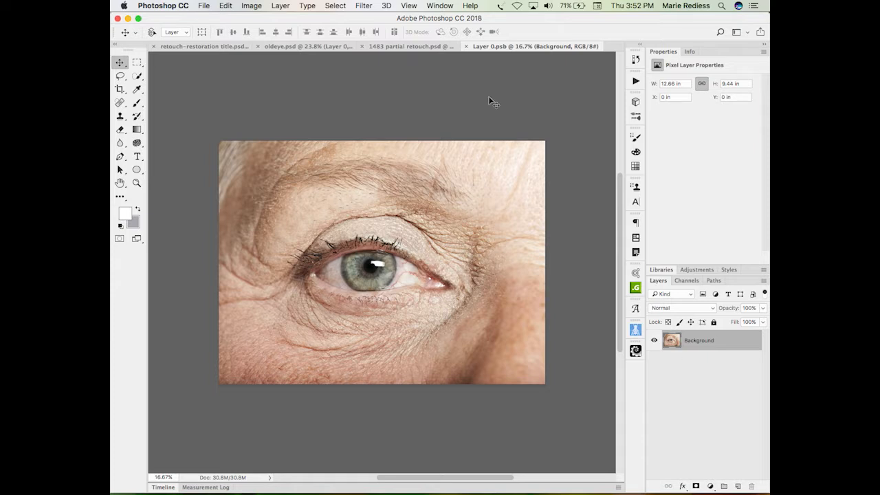
pyautogui.press('super+w')
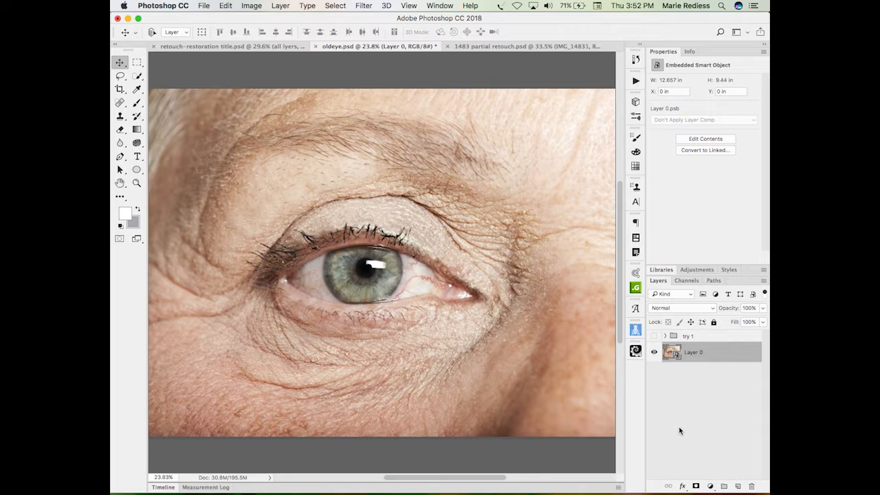
# - Add a new empty layer above Layer 0 and name it "heeal & clone"
pyautogui.click(737, 486)
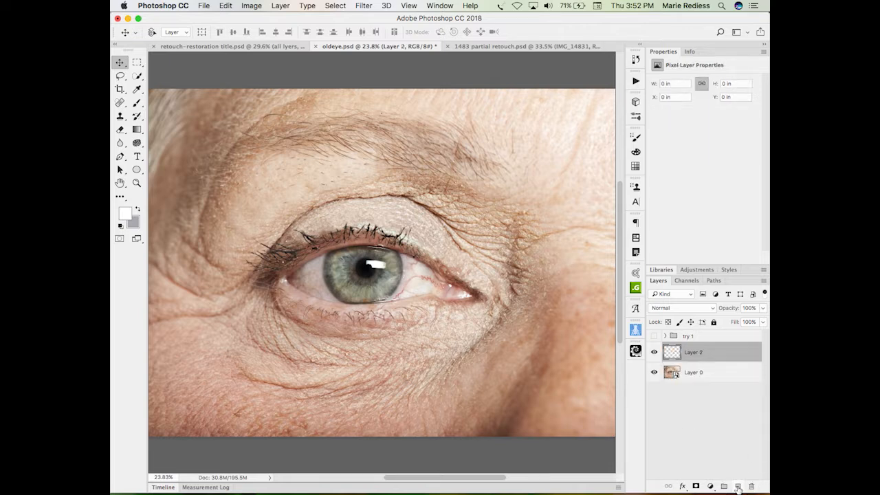
pyautogui.doubleClick(693, 352)
pyautogui.write('he')
pyautogui.press('Return')
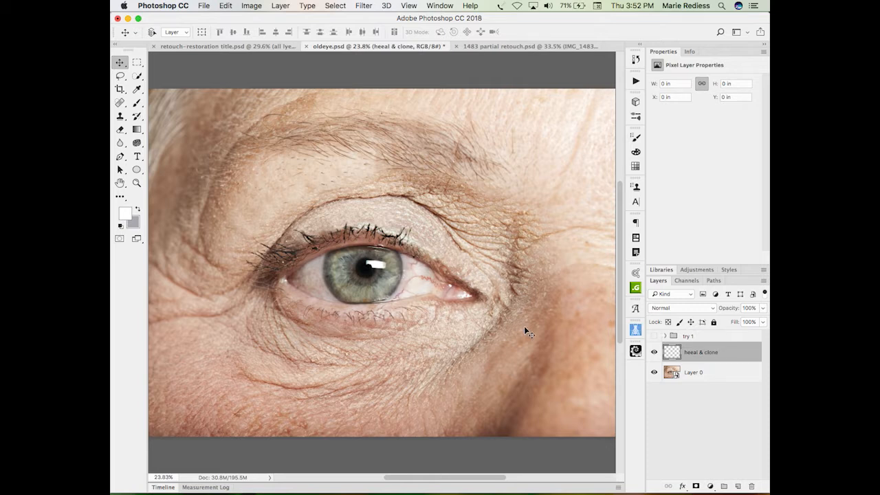
# - Remove the red veins, shiny highlights and specks between the iris and the inner eye corner with the Spot Healing Brush
pyautogui.press('j')
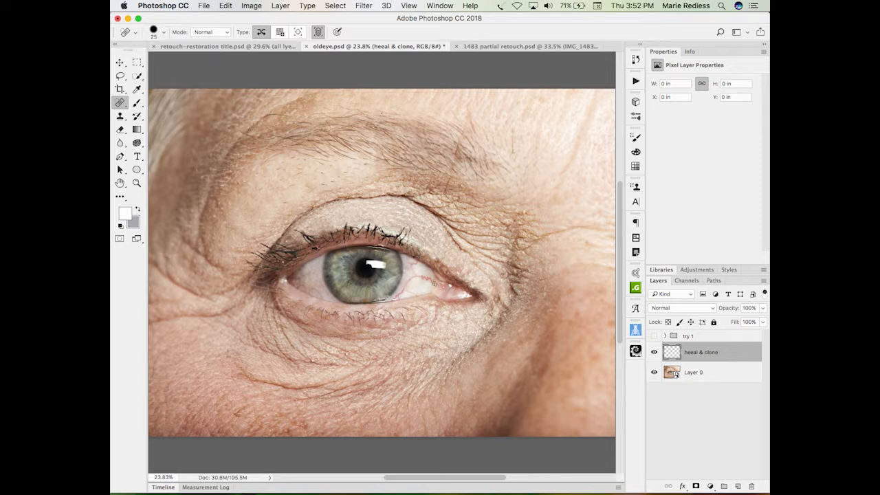
pyautogui.press('z')
pyautogui.moveTo(432, 284); pyautogui.dragTo(469, 323)
pyautogui.press('j')
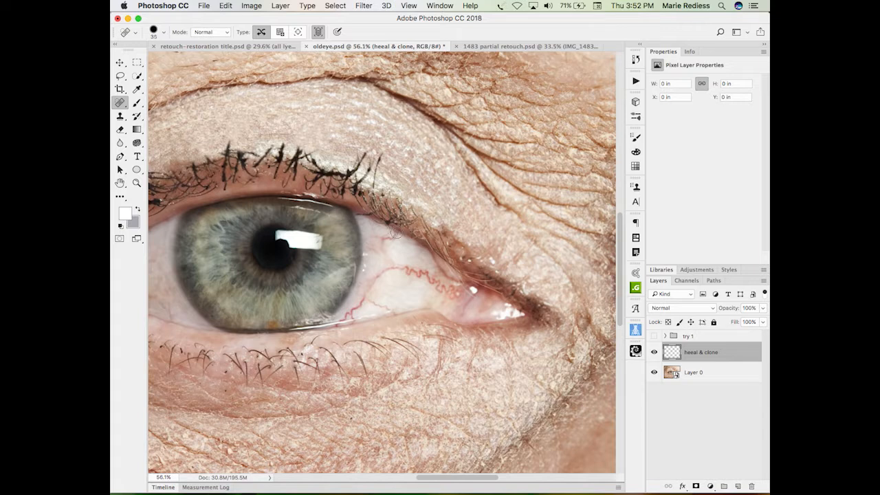
pyautogui.moveTo(396, 233)
pyautogui.mouseDown()
pyautogui.moveTo(393, 279)
pyautogui.moveTo(418, 270)
pyautogui.moveTo(443, 294)
pyautogui.moveTo(458, 293)
pyautogui.moveTo(426, 271)
pyautogui.moveTo(403, 268)
pyautogui.mouseUp()
pyautogui.moveTo(466, 289); pyautogui.dragTo(462, 288)
pyautogui.click(457, 287)
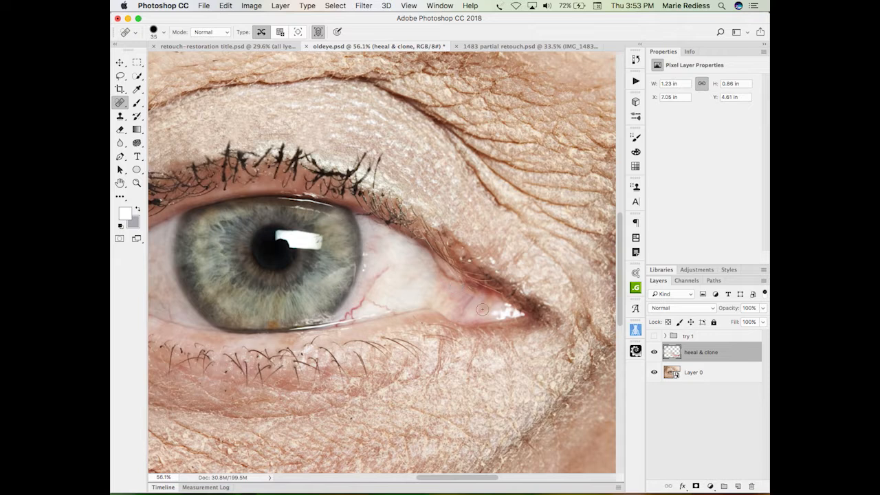
pyautogui.moveTo(494, 313)
pyautogui.mouseDown()
pyautogui.moveTo(523, 312)
pyautogui.moveTo(501, 312)
pyautogui.moveTo(515, 314)
pyautogui.mouseUp()
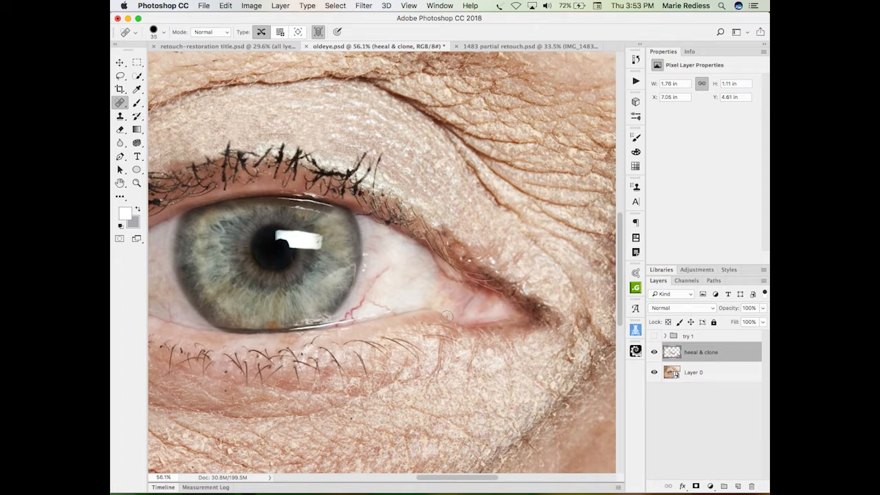
pyautogui.moveTo(366, 272); pyautogui.dragTo(367, 257)
pyautogui.click(367, 257)
# - Heal the bright highlight in the outer eye corner and the light specks around the nearby upper lashes
pyautogui.moveTo(378, 299)
pyautogui.mouseDown()
pyautogui.moveTo(527, 273)
pyautogui.moveTo(703, 310)
pyautogui.mouseUp()
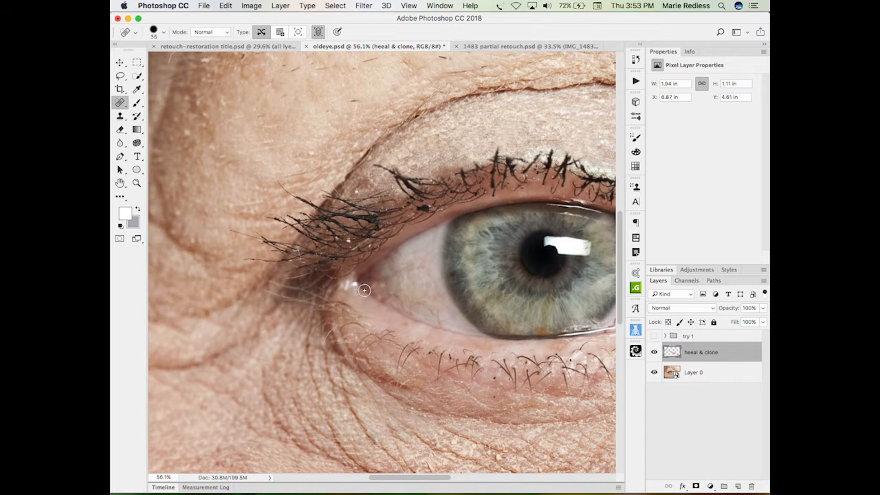
pyautogui.moveTo(355, 286); pyautogui.dragTo(347, 286)
pyautogui.moveTo(334, 238); pyautogui.dragTo(348, 240)
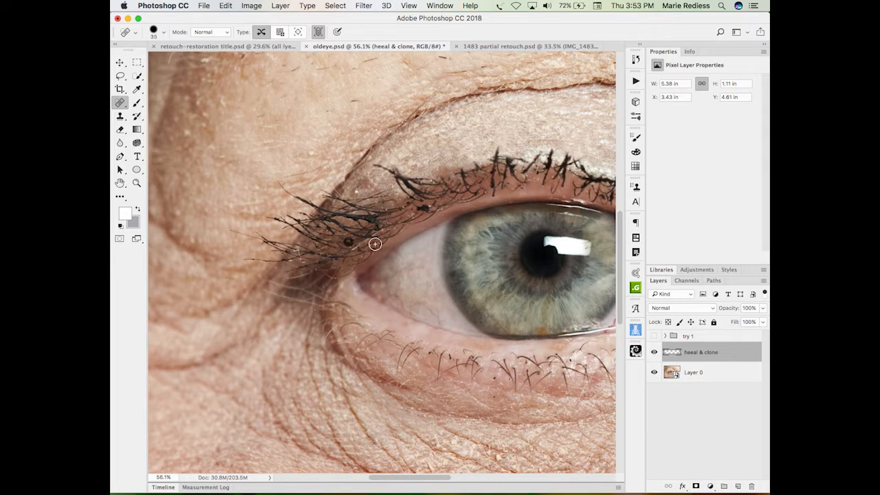
pyautogui.click(373, 246)
pyautogui.click(355, 192)
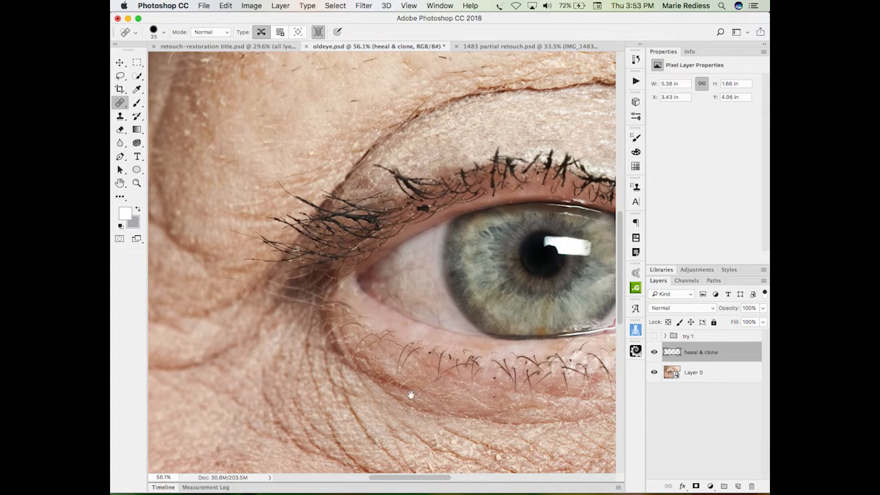
# - Spot-heal the small blemishes in the wrinkled skin below the eye
pyautogui.moveTo(411, 394); pyautogui.dragTo(337, 281)
pyautogui.click(356, 353)
pyautogui.click(345, 355)
pyautogui.click(424, 342)
pyautogui.click(443, 351)
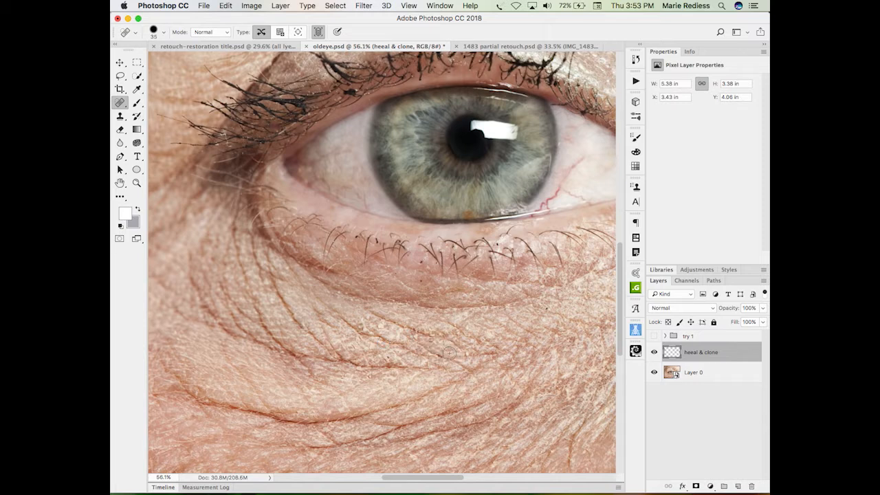
pyautogui.click(418, 334)
pyautogui.click(470, 356)
pyautogui.click(486, 343)
# - Spot-heal the flecks and blemishes on the skin below and beside the inner eye corner, using a size 45 brush
pyautogui.moveTo(564, 394)
pyautogui.mouseDown()
pyautogui.moveTo(565, 358)
pyautogui.moveTo(411, 371)
pyautogui.moveTo(334, 354)
pyautogui.mouseUp()
pyautogui.click(447, 357)
pyautogui.click(581, 212)
pyautogui.click(601, 290)
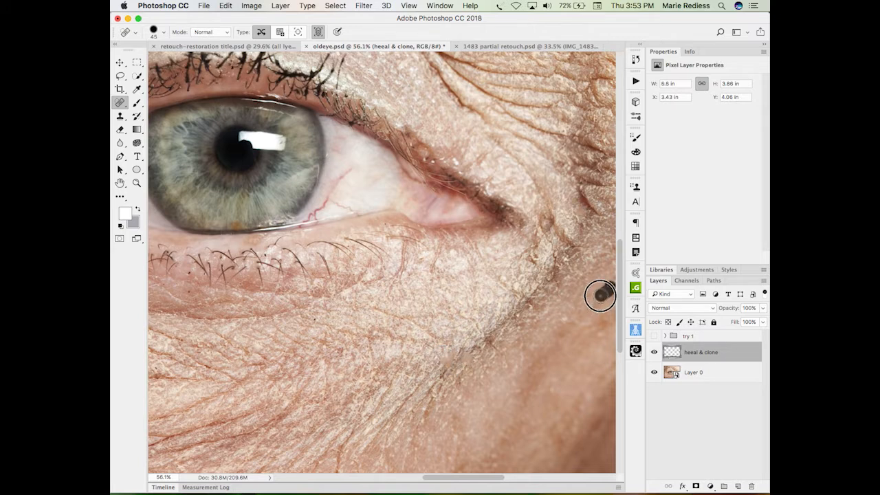
pyautogui.moveTo(560, 318); pyautogui.dragTo(582, 323)
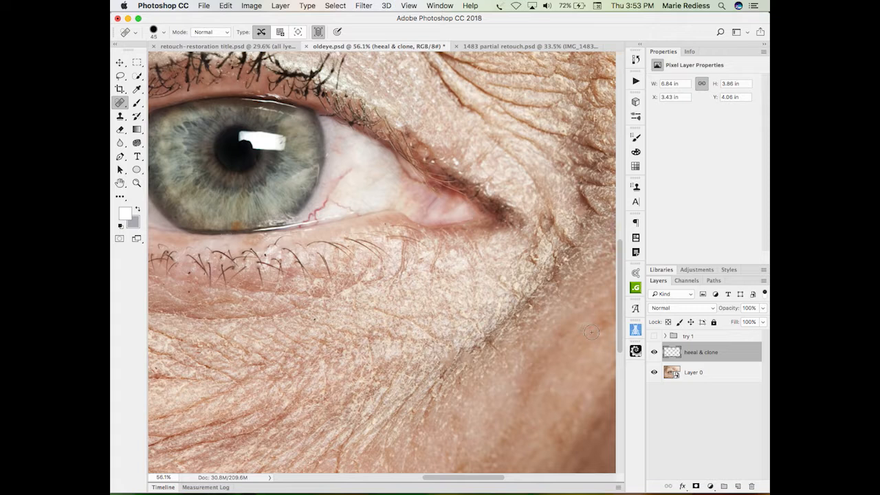
pyautogui.click(597, 334)
pyautogui.click(512, 284)
pyautogui.click(503, 278)
pyautogui.moveTo(531, 258); pyautogui.dragTo(535, 235)
pyautogui.click(546, 223)
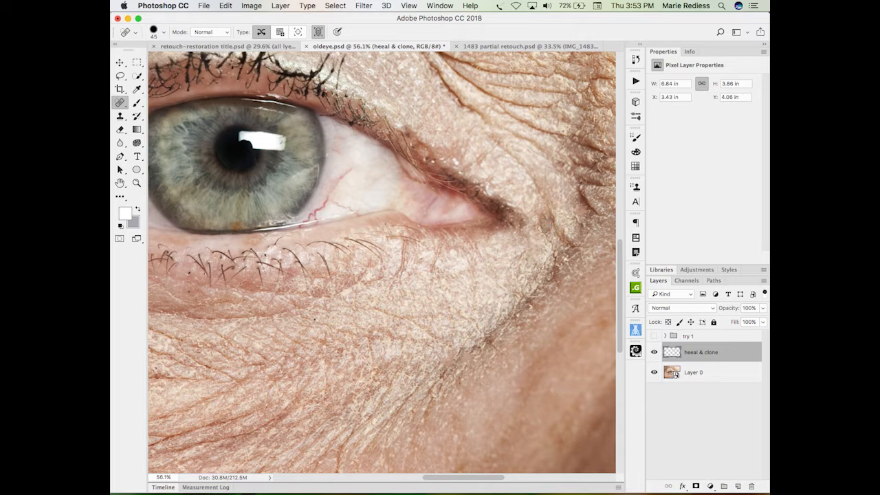
# - Remove the remaining red veins in the white of the eye beside the iris
pyautogui.click(338, 149)
pyautogui.moveTo(355, 168)
pyautogui.mouseDown()
pyautogui.moveTo(323, 208)
pyautogui.moveTo(351, 204)
pyautogui.mouseUp()
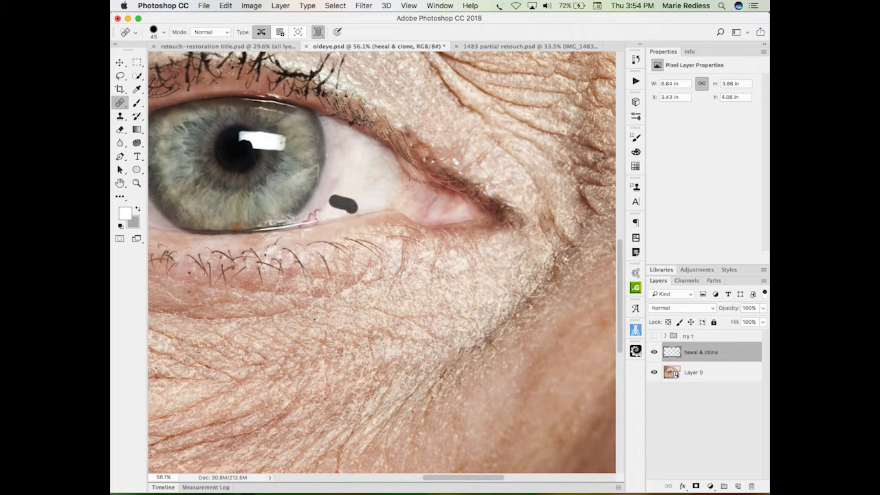
pyautogui.click(315, 222)
pyautogui.moveTo(315, 221)
pyautogui.mouseDown()
pyautogui.moveTo(315, 206)
pyautogui.moveTo(304, 222)
pyautogui.moveTo(325, 197)
pyautogui.moveTo(359, 183)
pyautogui.mouseUp()
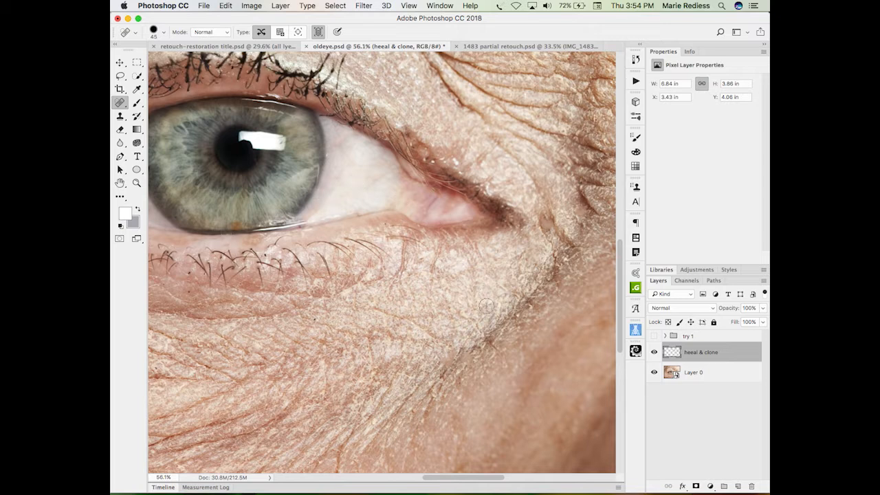
# - Heal the light flecks along the upper lid edge and the skin around the inner eye corner
pyautogui.click(567, 257)
pyautogui.click(456, 161)
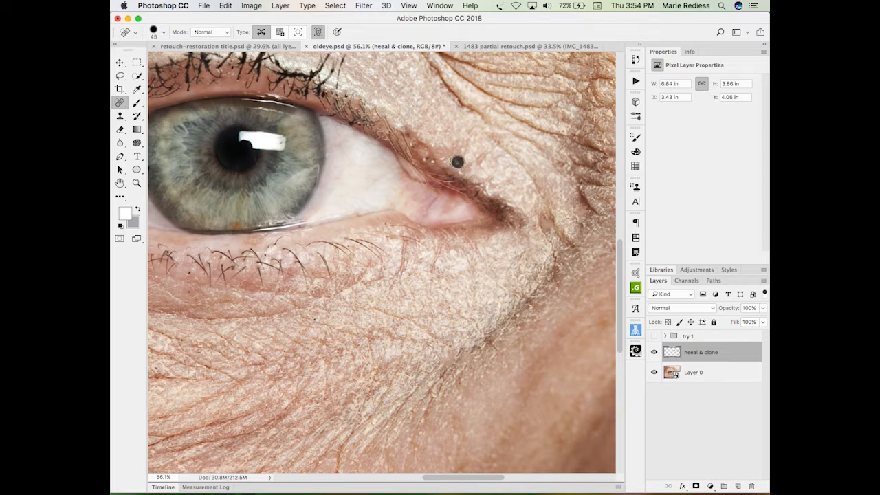
pyautogui.click(489, 187)
pyautogui.click(464, 174)
pyautogui.click(428, 158)
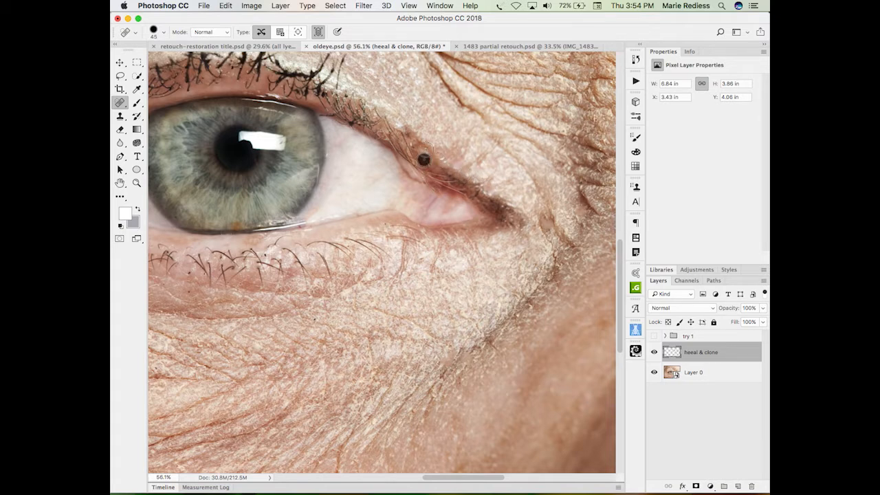
pyautogui.click(427, 148)
pyautogui.click(397, 130)
# - Spot-heal the small flecks in the skin just below the outer eye corner
pyautogui.moveTo(322, 261)
pyautogui.mouseDown()
pyautogui.moveTo(473, 275)
pyautogui.moveTo(517, 295)
pyautogui.mouseUp()
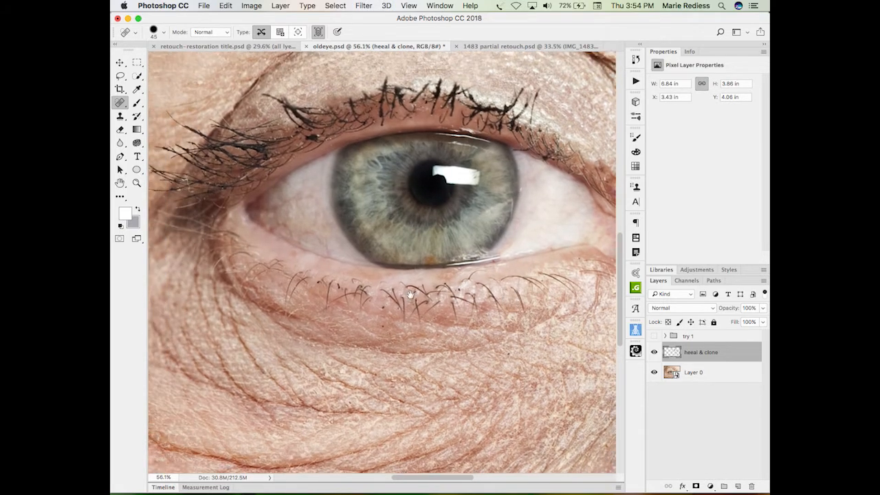
pyautogui.moveTo(410, 295); pyautogui.dragTo(427, 304)
pyautogui.click(254, 223)
pyautogui.click(236, 244)
pyautogui.click(277, 259)
# - Remove the blemishes and short stubble hairs from the skin beneath the outer part of the eyebrow
pyautogui.moveTo(304, 247)
pyautogui.mouseDown()
pyautogui.moveTo(510, 213)
pyautogui.moveTo(493, 321)
pyautogui.moveTo(385, 373)
pyautogui.moveTo(347, 193)
pyautogui.moveTo(418, 235)
pyautogui.moveTo(406, 269)
pyautogui.mouseUp()
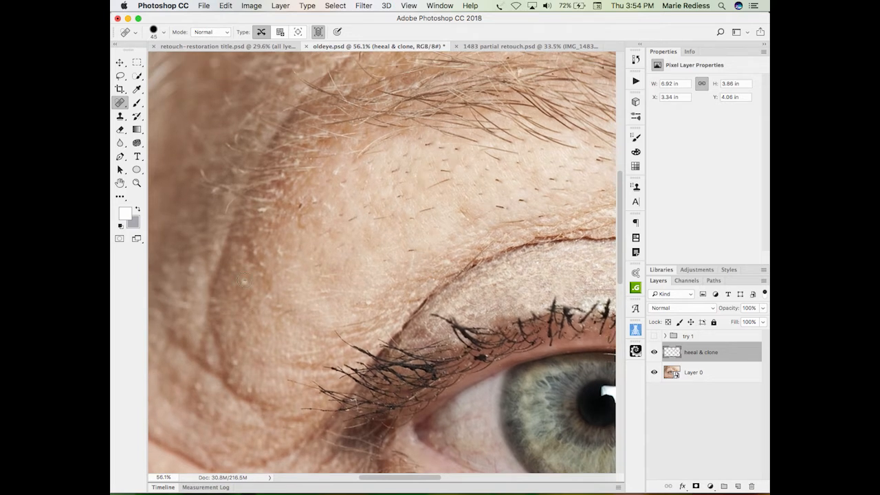
pyautogui.moveTo(278, 241)
pyautogui.mouseDown()
pyautogui.moveTo(255, 250)
pyautogui.moveTo(274, 280)
pyautogui.moveTo(258, 269)
pyautogui.moveTo(266, 247)
pyautogui.mouseUp()
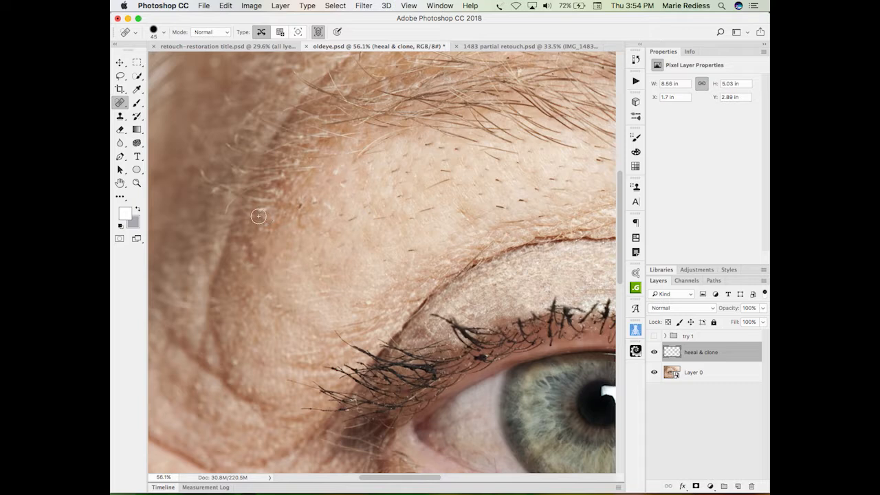
pyautogui.moveTo(303, 199); pyautogui.dragTo(351, 213)
pyautogui.moveTo(341, 183)
pyautogui.mouseDown()
pyautogui.moveTo(424, 143)
pyautogui.moveTo(451, 159)
pyautogui.moveTo(449, 169)
pyautogui.moveTo(441, 157)
pyautogui.moveTo(380, 177)
pyautogui.mouseUp()
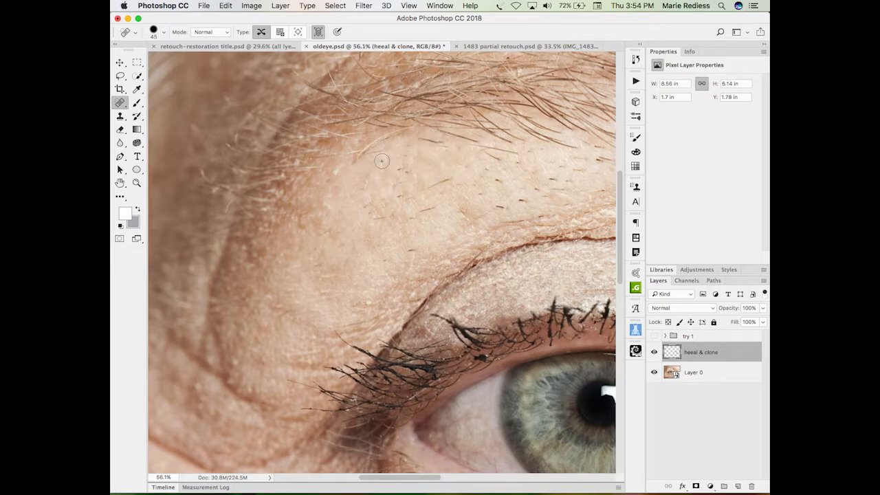
pyautogui.moveTo(418, 140); pyautogui.dragTo(448, 141)
pyautogui.moveTo(405, 147)
pyautogui.mouseDown()
pyautogui.moveTo(409, 175)
pyautogui.moveTo(398, 196)
pyautogui.moveTo(438, 181)
pyautogui.moveTo(457, 184)
pyautogui.moveTo(427, 212)
pyautogui.moveTo(383, 221)
pyautogui.moveTo(358, 200)
pyautogui.mouseUp()
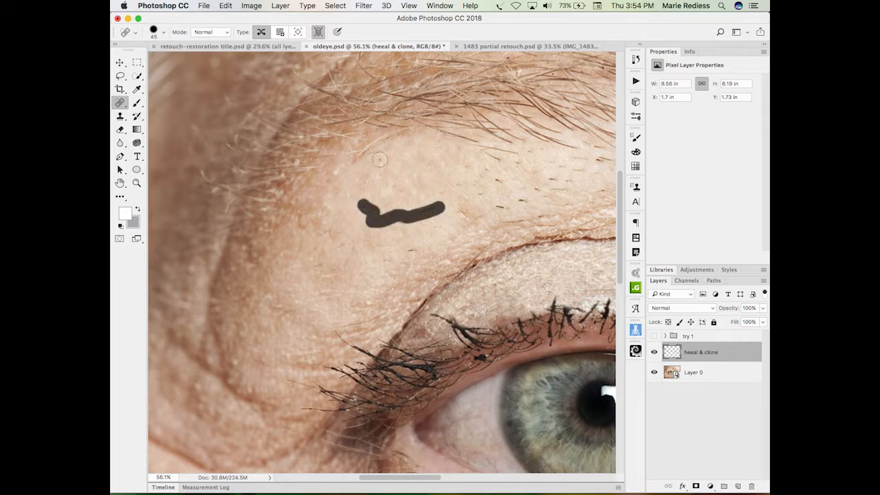
pyautogui.moveTo(383, 151); pyautogui.dragTo(363, 149)
pyautogui.moveTo(422, 244); pyautogui.dragTo(396, 249)
pyautogui.moveTo(456, 212)
pyautogui.mouseDown()
pyautogui.moveTo(602, 188)
pyautogui.moveTo(545, 181)
pyautogui.moveTo(539, 192)
pyautogui.moveTo(495, 184)
pyautogui.moveTo(490, 171)
pyautogui.moveTo(455, 184)
pyautogui.moveTo(539, 198)
pyautogui.moveTo(545, 215)
pyautogui.moveTo(509, 219)
pyautogui.mouseUp()
# - Heal the remaining stubble beneath the middle of the eyebrow and the dark spot above the brow
pyautogui.scroll(5, 458, 198)
pyautogui.moveTo(392, 242)
pyautogui.mouseDown()
pyautogui.moveTo(418, 259)
pyautogui.moveTo(392, 241)
pyautogui.moveTo(461, 238)
pyautogui.moveTo(405, 250)
pyautogui.mouseUp()
pyautogui.moveTo(479, 247)
pyautogui.mouseDown()
pyautogui.moveTo(540, 246)
pyautogui.moveTo(522, 232)
pyautogui.moveTo(509, 243)
pyautogui.moveTo(460, 238)
pyautogui.mouseUp()
pyautogui.moveTo(555, 255)
pyautogui.mouseDown()
pyautogui.moveTo(571, 256)
pyautogui.moveTo(565, 269)
pyautogui.mouseUp()
pyautogui.moveTo(488, 275); pyautogui.dragTo(312, 281)
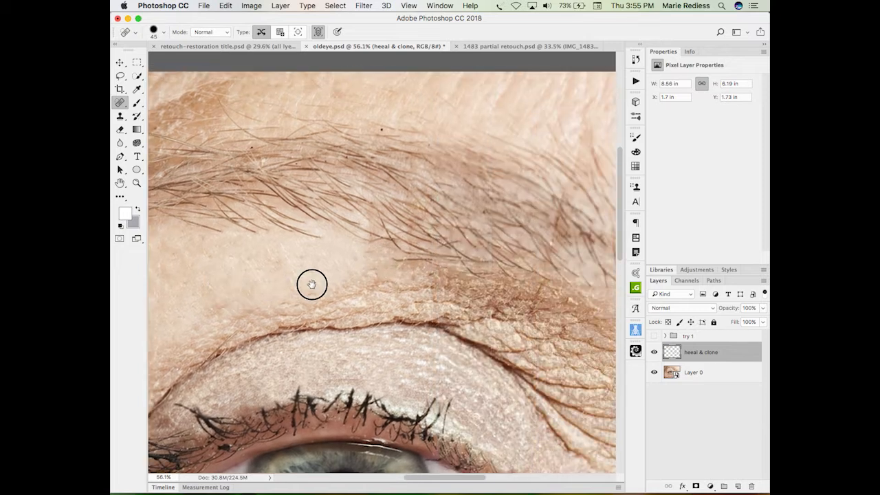
pyautogui.click(376, 133)
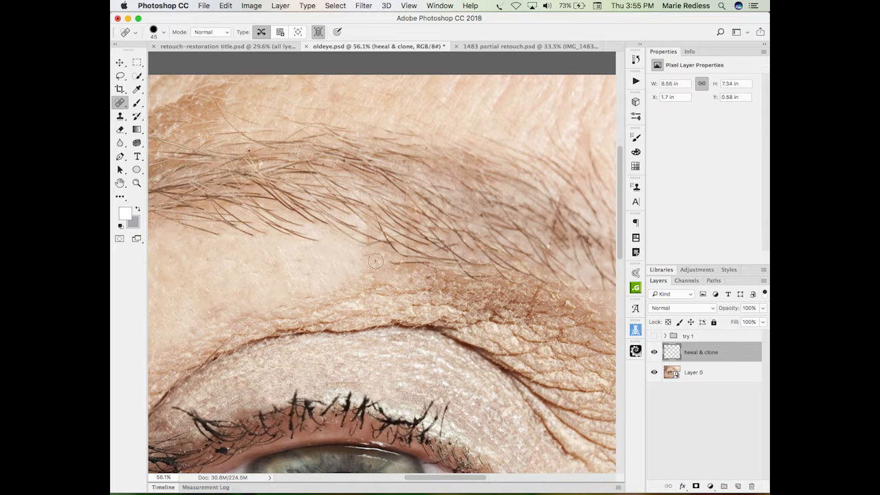
pyautogui.moveTo(343, 273); pyautogui.dragTo(263, 260)
# - Spot-heal the flecks and raised spots in the wrinkled skin beneath the inner end of the eyebrow
pyautogui.moveTo(430, 253); pyautogui.dragTo(367, 226)
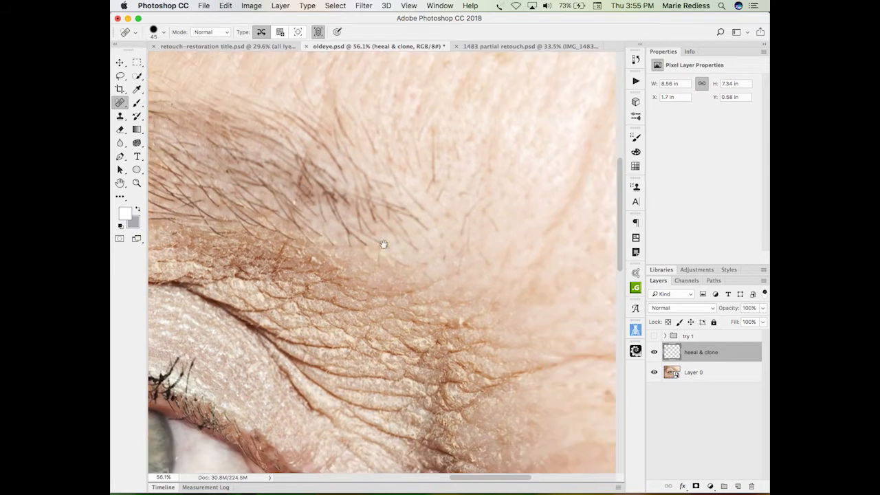
pyautogui.click(239, 284)
pyautogui.click(259, 297)
pyautogui.click(309, 262)
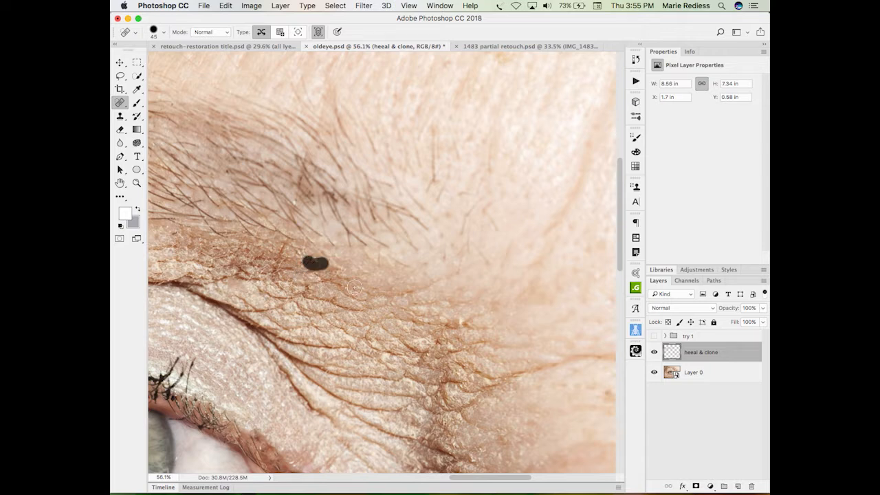
pyautogui.click(462, 324)
pyautogui.click(448, 345)
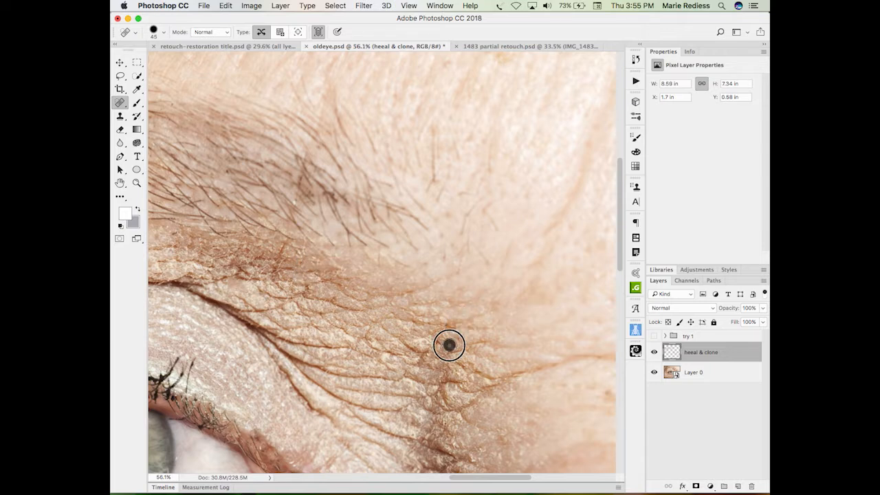
pyautogui.click(491, 383)
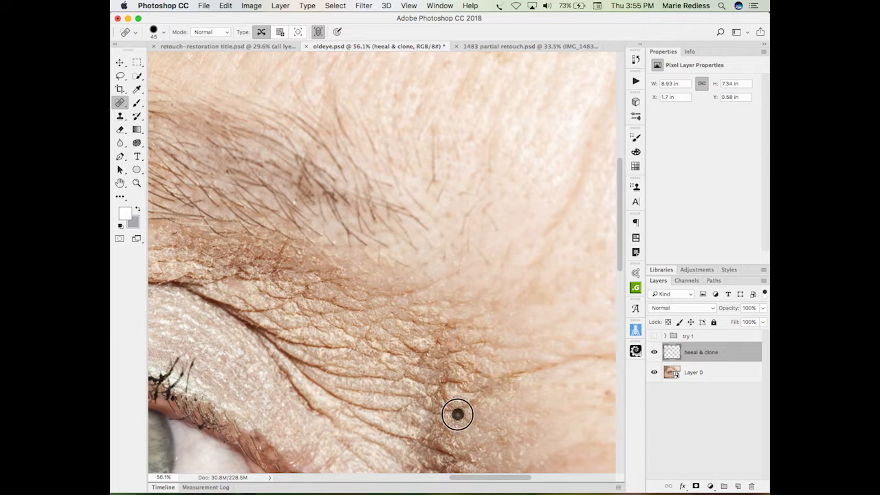
pyautogui.moveTo(397, 380); pyautogui.dragTo(428, 399)
pyautogui.click(427, 336)
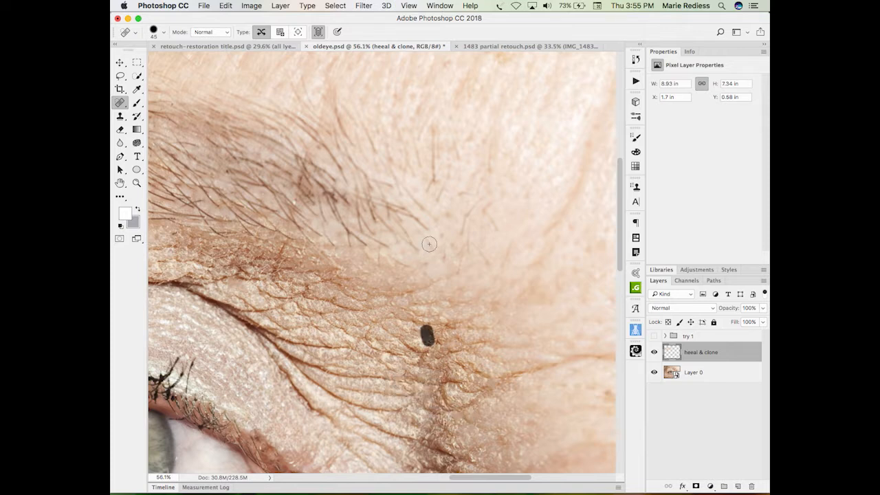
# - Remove the stray hairs scattered around the inner end of the eyebrow
pyautogui.moveTo(440, 265)
pyautogui.mouseDown()
pyautogui.moveTo(457, 255)
pyautogui.moveTo(459, 237)
pyautogui.moveTo(445, 226)
pyautogui.moveTo(459, 216)
pyautogui.moveTo(463, 235)
pyautogui.moveTo(487, 196)
pyautogui.moveTo(486, 245)
pyautogui.moveTo(505, 214)
pyautogui.moveTo(470, 197)
pyautogui.moveTo(493, 149)
pyautogui.moveTo(473, 164)
pyautogui.moveTo(458, 161)
pyautogui.moveTo(456, 139)
pyautogui.moveTo(439, 167)
pyautogui.moveTo(438, 138)
pyautogui.moveTo(440, 186)
pyautogui.moveTo(419, 126)
pyautogui.moveTo(410, 134)
pyautogui.moveTo(404, 129)
pyautogui.moveTo(409, 162)
pyautogui.moveTo(392, 138)
pyautogui.moveTo(418, 184)
pyautogui.moveTo(441, 200)
pyautogui.moveTo(473, 196)
pyautogui.mouseUp()
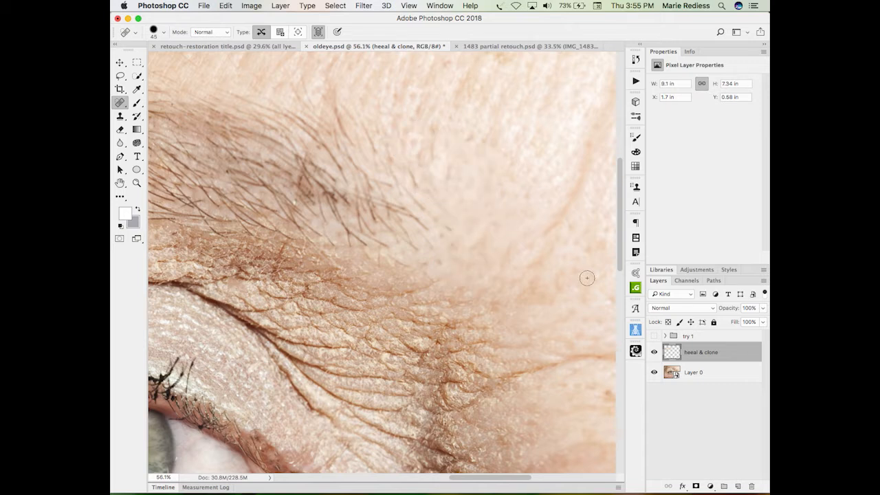
pyautogui.click(430, 261)
pyautogui.moveTo(402, 263); pyautogui.dragTo(464, 251)
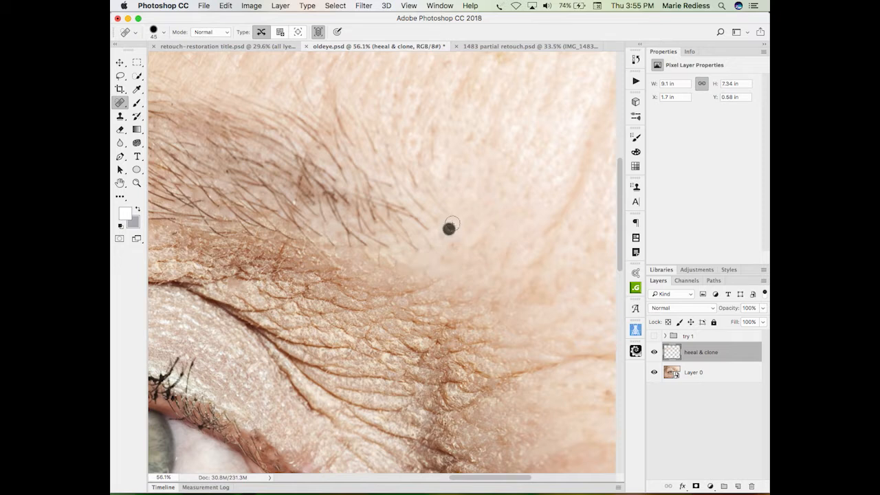
pyautogui.moveTo(414, 178)
pyautogui.mouseDown()
pyautogui.moveTo(435, 137)
pyautogui.moveTo(462, 175)
pyautogui.mouseUp()
pyautogui.moveTo(586, 413)
pyautogui.mouseDown()
pyautogui.moveTo(455, 375)
pyautogui.moveTo(450, 367)
pyautogui.moveTo(481, 351)
pyautogui.mouseUp()
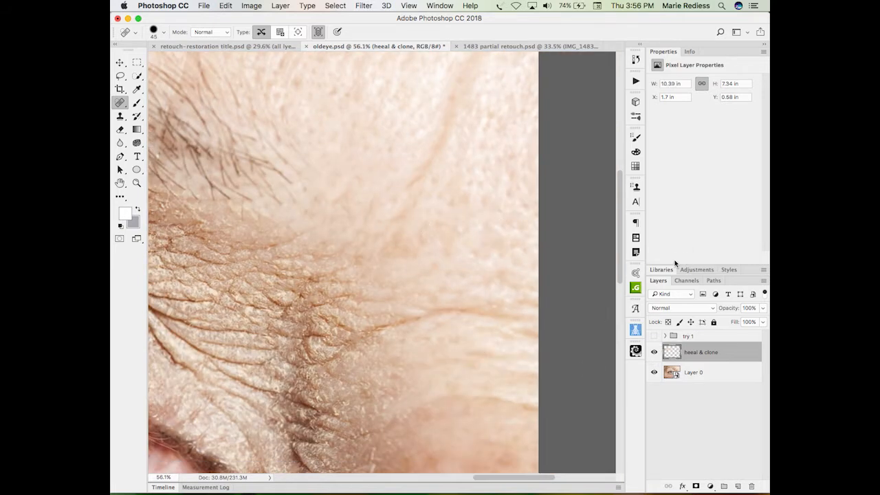
# - Spot-heal the bright reflections along the upper edge of the iris and the mark near its lower inner edge
pyautogui.press('super+0')
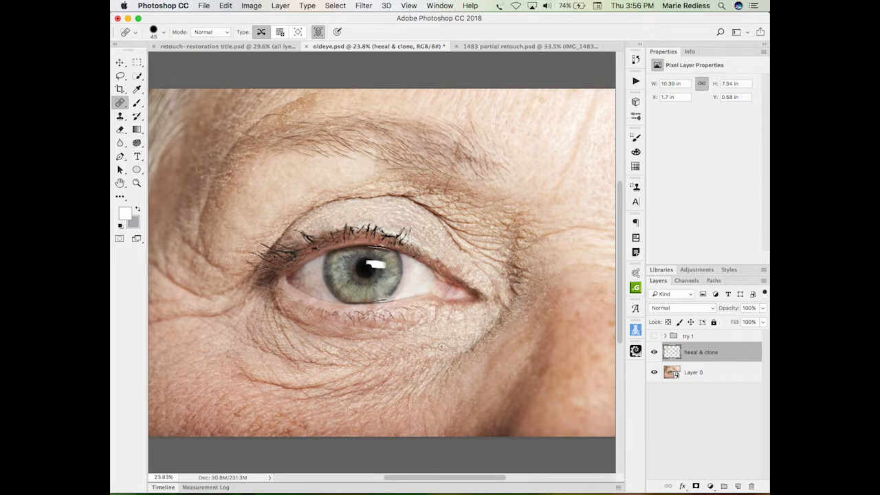
pyautogui.press('z')
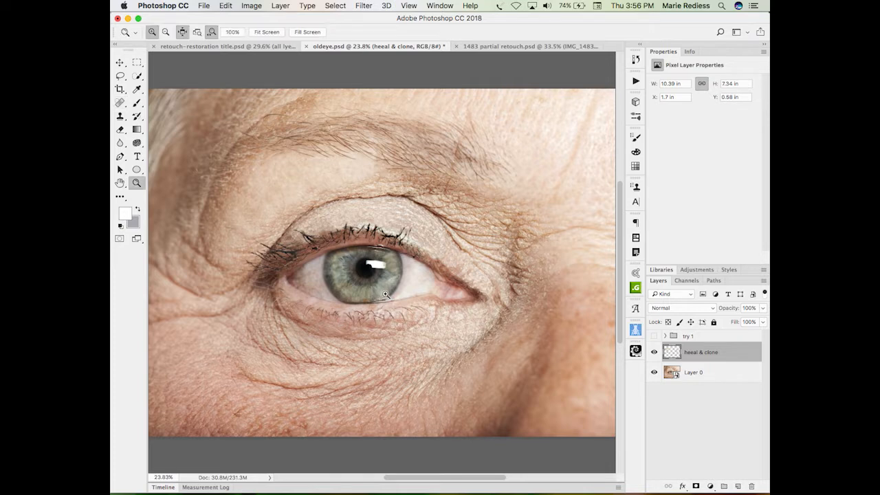
pyautogui.moveTo(389, 298); pyautogui.dragTo(430, 327)
pyautogui.press('j')
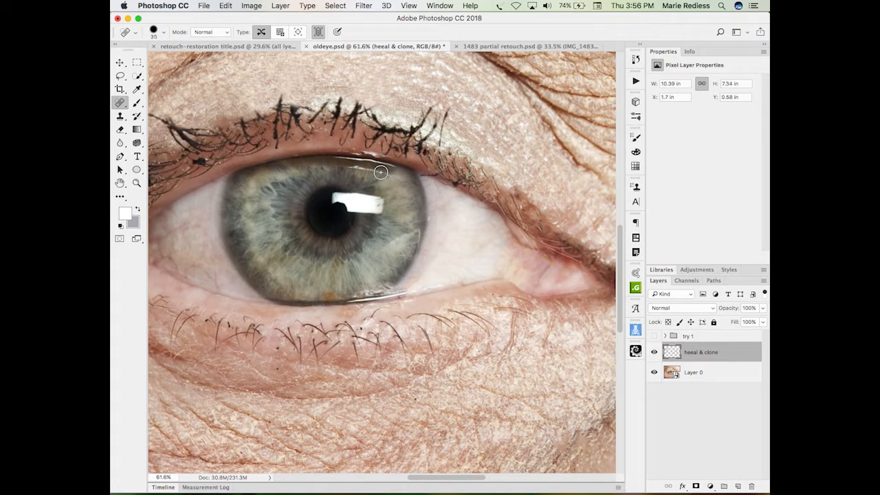
pyautogui.moveTo(381, 174); pyautogui.dragTo(350, 169)
pyautogui.moveTo(384, 282)
pyautogui.mouseDown()
pyautogui.moveTo(360, 291)
pyautogui.moveTo(367, 285)
pyautogui.mouseUp()
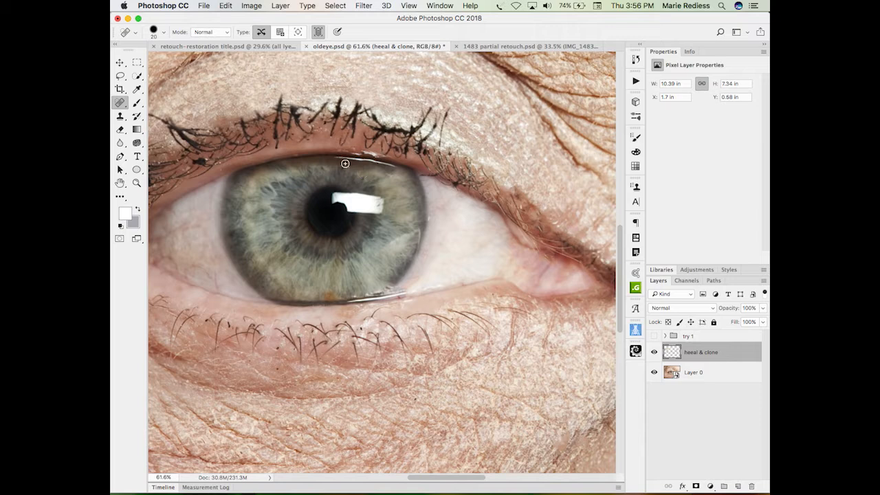
pyautogui.moveTo(338, 160)
pyautogui.mouseDown()
pyautogui.moveTo(392, 165)
pyautogui.moveTo(318, 170)
pyautogui.moveTo(394, 169)
pyautogui.mouseUp()
pyautogui.moveTo(369, 147)
pyautogui.mouseDown()
pyautogui.moveTo(354, 152)
pyautogui.moveTo(380, 159)
pyautogui.mouseUp()
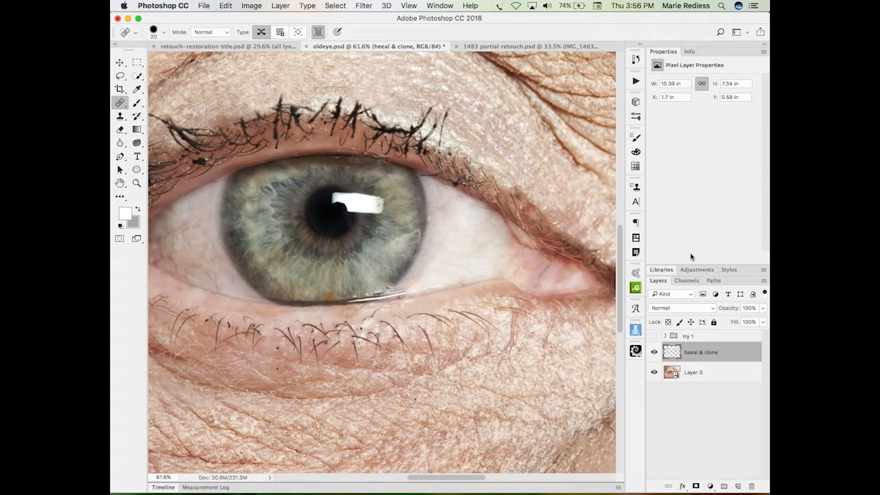
pyautogui.click(365, 152)
# - Heal the fine red veins and discolouration in the white of the eye on both sides of the iris
pyautogui.moveTo(408, 304)
pyautogui.mouseDown()
pyautogui.moveTo(380, 308)
pyautogui.moveTo(360, 331)
pyautogui.mouseUp()
pyautogui.moveTo(502, 218)
pyautogui.mouseDown()
pyautogui.moveTo(525, 244)
pyautogui.moveTo(581, 269)
pyautogui.moveTo(588, 284)
pyautogui.mouseUp()
pyautogui.moveTo(523, 248)
pyautogui.mouseDown()
pyautogui.moveTo(517, 234)
pyautogui.moveTo(521, 256)
pyautogui.mouseUp()
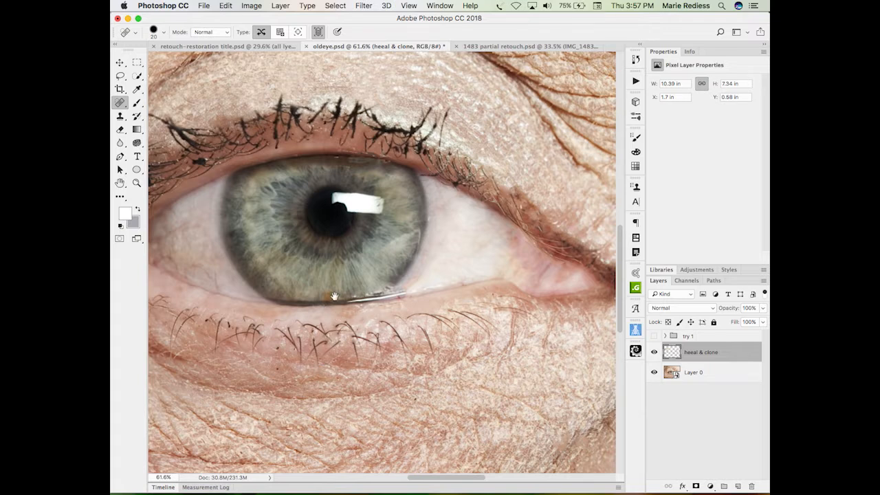
pyautogui.hscroll(-3, 440, 285)
pyautogui.moveTo(304, 245)
pyautogui.mouseDown()
pyautogui.moveTo(314, 278)
pyautogui.moveTo(259, 256)
pyautogui.moveTo(277, 228)
pyautogui.moveTo(292, 241)
pyautogui.moveTo(270, 254)
pyautogui.moveTo(275, 239)
pyautogui.mouseUp()
pyautogui.click(254, 258)
# - Sample the clean lower outer edge of the iris with the Clone Stamp and flip the clone source horizontally
pyautogui.press('s')
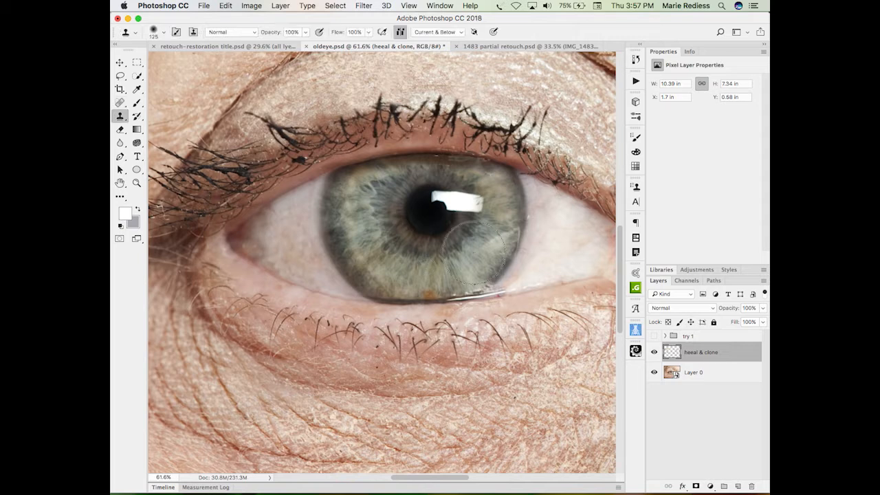
pyautogui.click(243, 33)
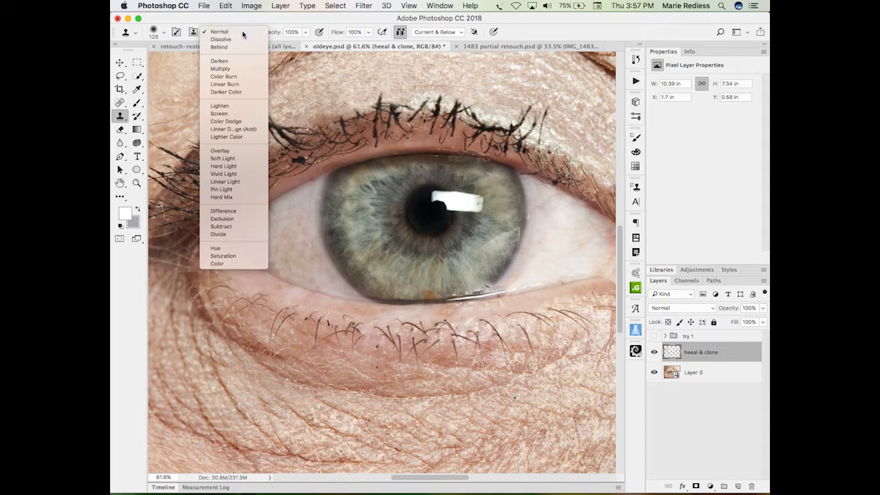
pyautogui.click(242, 31)
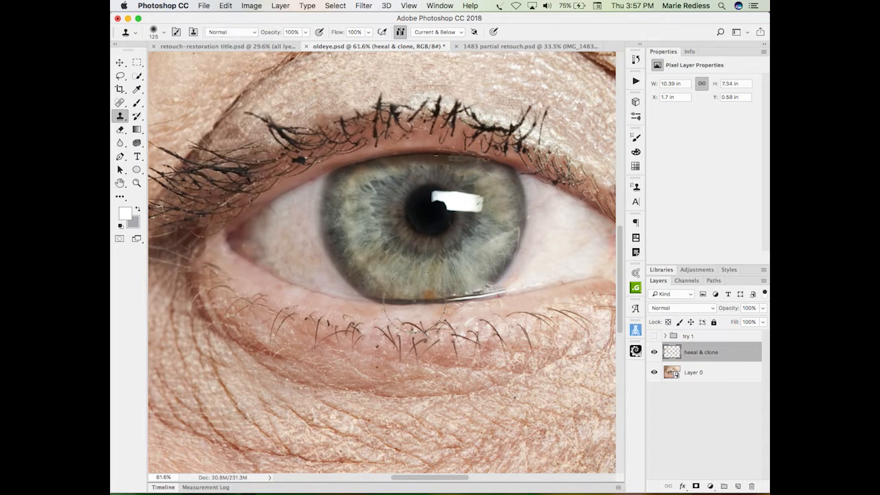
pyautogui.keyDown('alt'); pyautogui.click(373, 300); pyautogui.keyUp('alt')
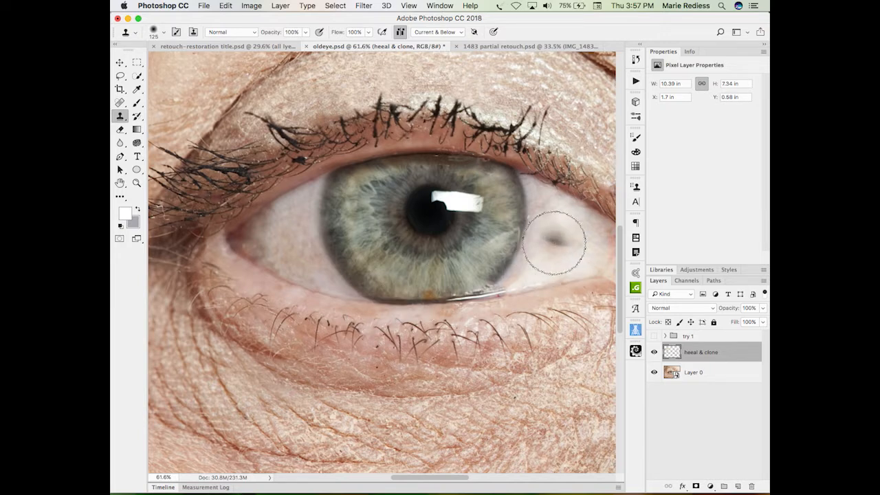
pyautogui.click(636, 189)
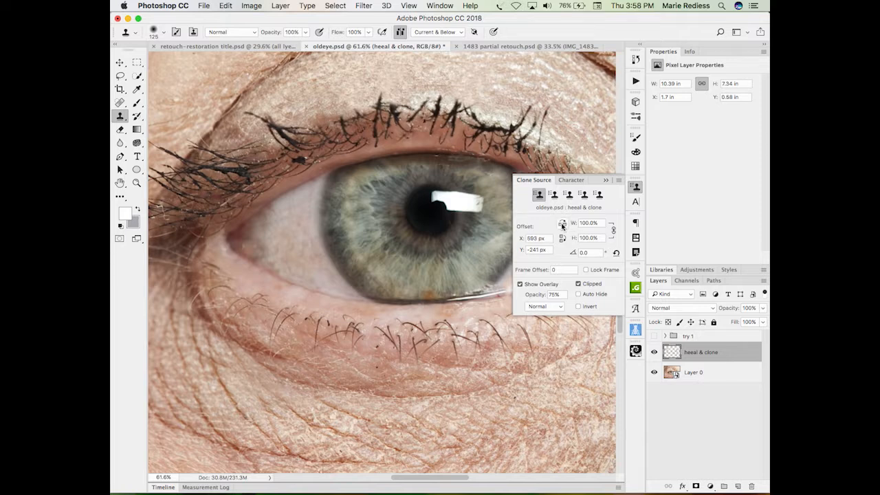
pyautogui.click(562, 224)
pyautogui.click(635, 186)
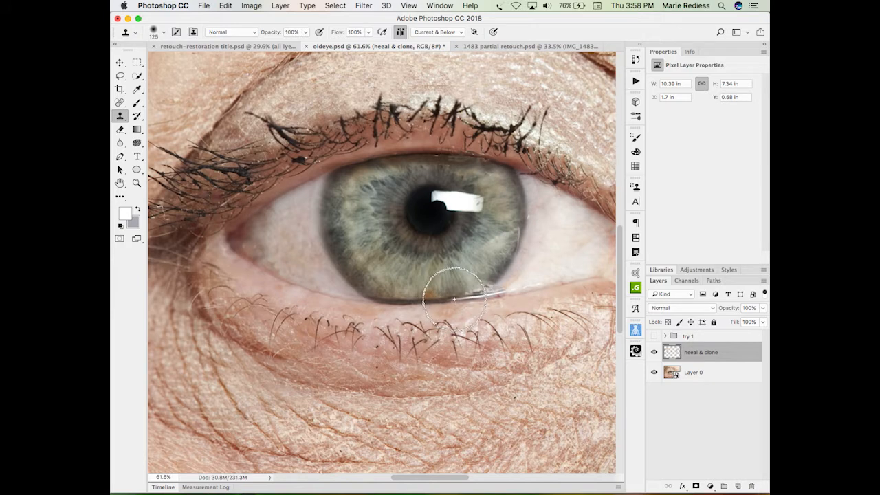
# - Clone the flipped iris edge over the wet reflection along the iris's lower inner edge and compare before and after
pyautogui.moveTo(455, 299); pyautogui.dragTo(495, 289)
pyautogui.press('super+z')
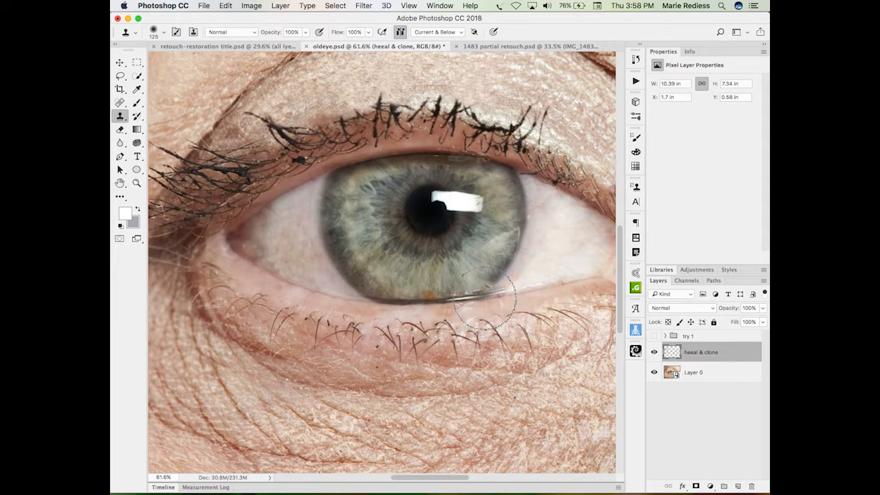
pyautogui.moveTo(481, 298)
pyautogui.mouseDown()
pyautogui.moveTo(458, 298)
pyautogui.moveTo(494, 280)
pyautogui.moveTo(506, 263)
pyautogui.moveTo(509, 229)
pyautogui.mouseUp()
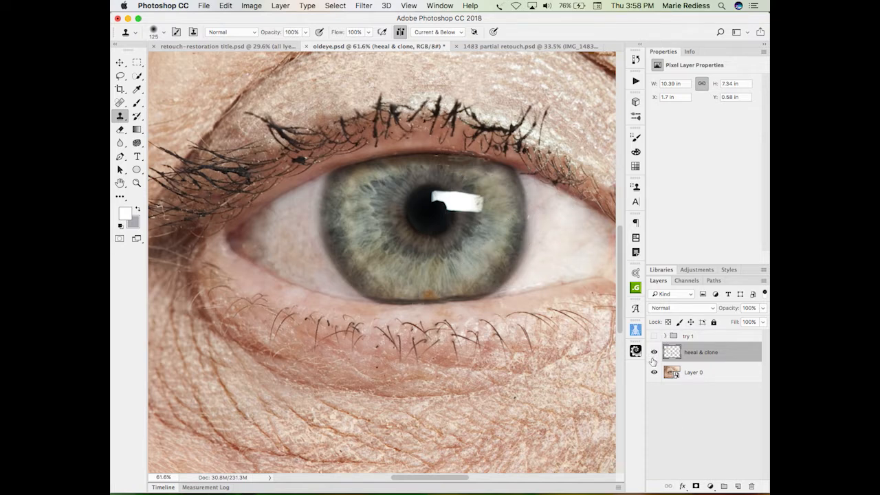
pyautogui.press('super+z')
pyautogui.press('super+z')
pyautogui.press('super+z')
pyautogui.press('super+minus')
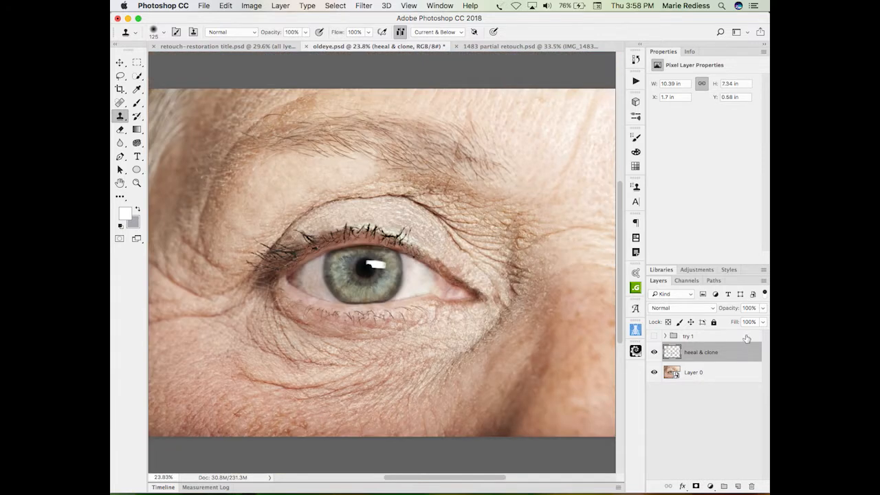
# - Convert the heeal & clone layer and Layer 0 together into one smart object for smart filters
pyautogui.keyDown('shift'); pyautogui.click(730, 378); pyautogui.keyUp('shift')
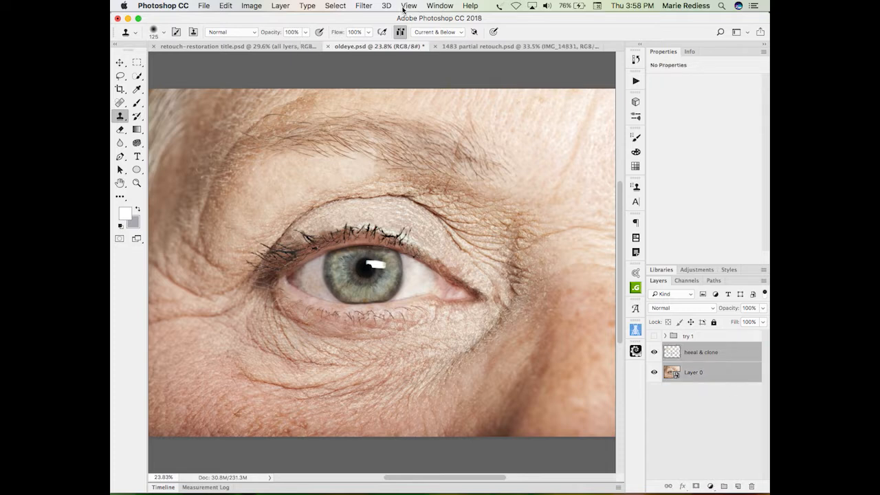
pyautogui.click(363, 9)
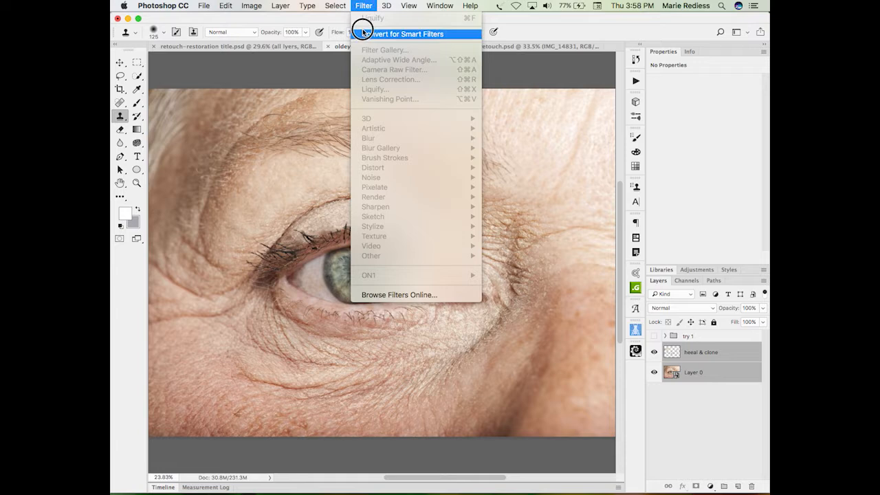
pyautogui.click(375, 33)
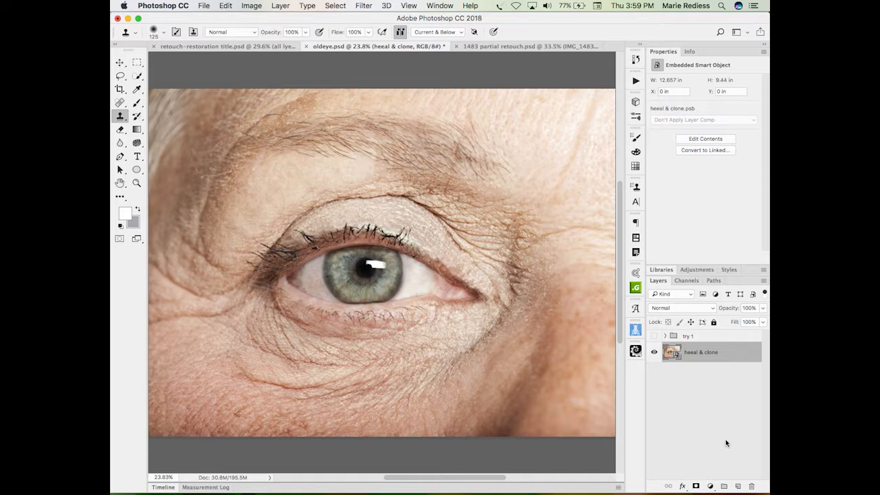
# - Copy a lassoed area of the eye and its surrounding skin to a new layer and convert that copy to a smart object
pyautogui.press('l')
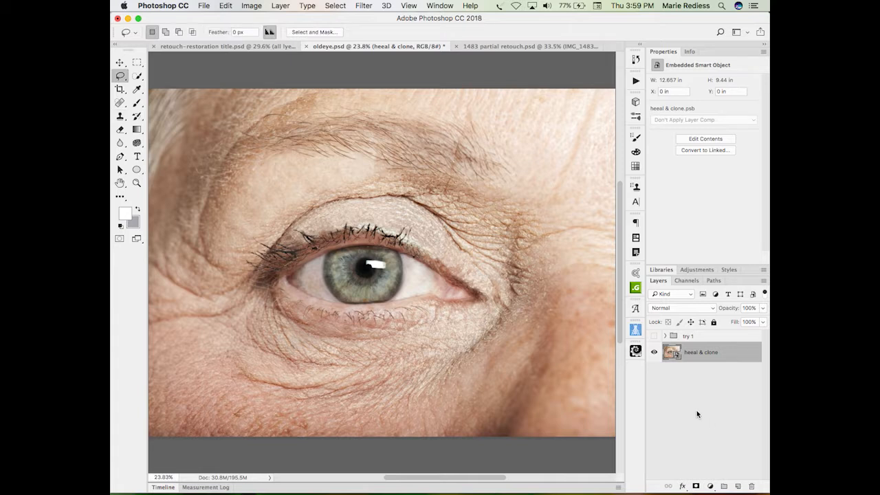
pyautogui.moveTo(500, 334)
pyautogui.mouseDown()
pyautogui.moveTo(504, 268)
pyautogui.moveTo(474, 210)
pyautogui.moveTo(435, 184)
pyautogui.moveTo(308, 170)
pyautogui.moveTo(256, 207)
pyautogui.moveTo(187, 368)
pyautogui.moveTo(206, 387)
pyautogui.moveTo(248, 398)
pyautogui.moveTo(450, 407)
pyautogui.moveTo(479, 397)
pyautogui.moveTo(489, 379)
pyautogui.moveTo(515, 271)
pyautogui.moveTo(506, 254)
pyautogui.moveTo(494, 265)
pyautogui.moveTo(507, 313)
pyautogui.mouseUp()
pyautogui.press('shift')
pyautogui.moveTo(494, 352)
pyautogui.mouseDown()
pyautogui.moveTo(511, 316)
pyautogui.moveTo(514, 264)
pyautogui.mouseUp()
pyautogui.press('shift')
pyautogui.moveTo(490, 334)
pyautogui.mouseDown()
pyautogui.moveTo(528, 308)
pyautogui.moveTo(517, 268)
pyautogui.mouseUp()
pyautogui.press('super+j')
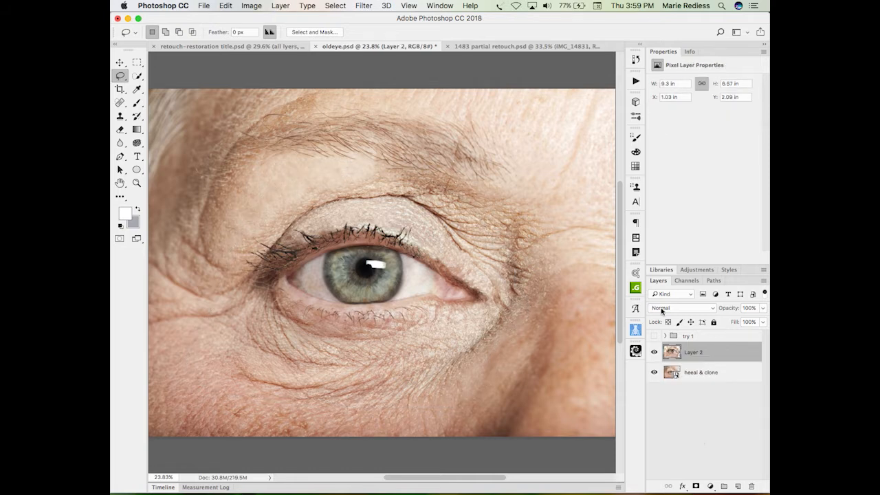
pyautogui.click(339, 6)
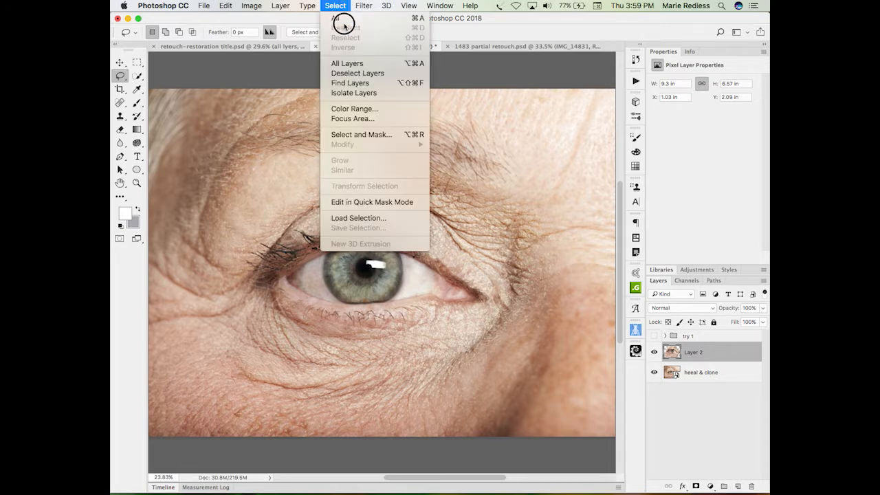
pyautogui.click(385, 32)
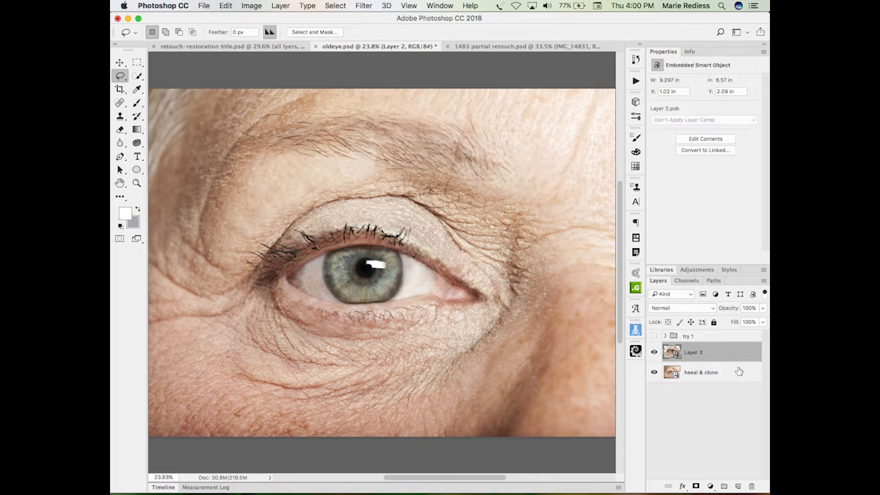
pyautogui.press('super+t')
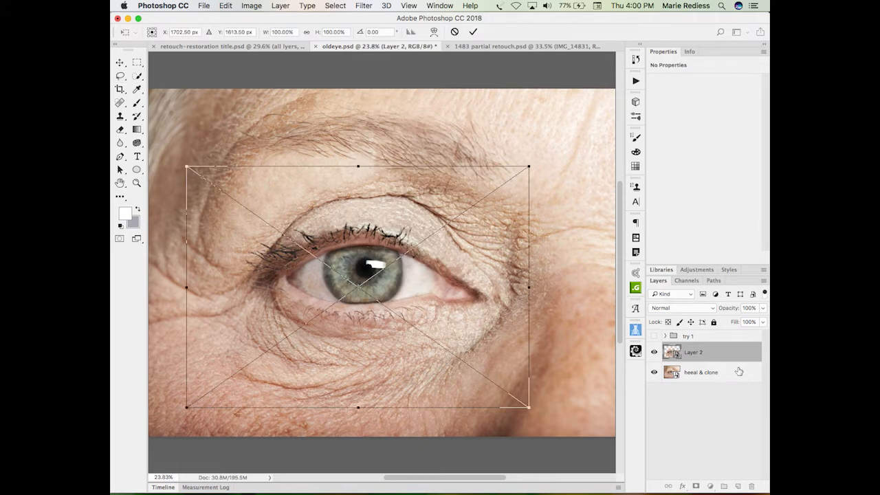
pyautogui.click(318, 33)
pyautogui.write('1')
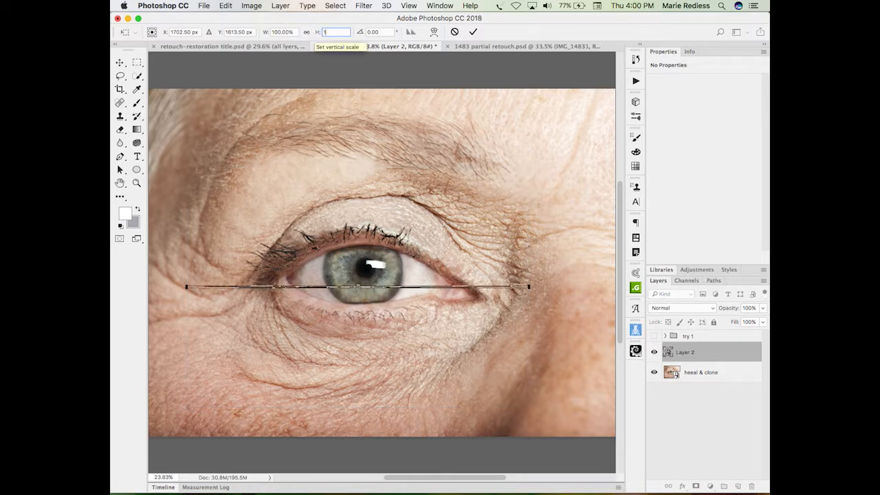
pyautogui.write('05')
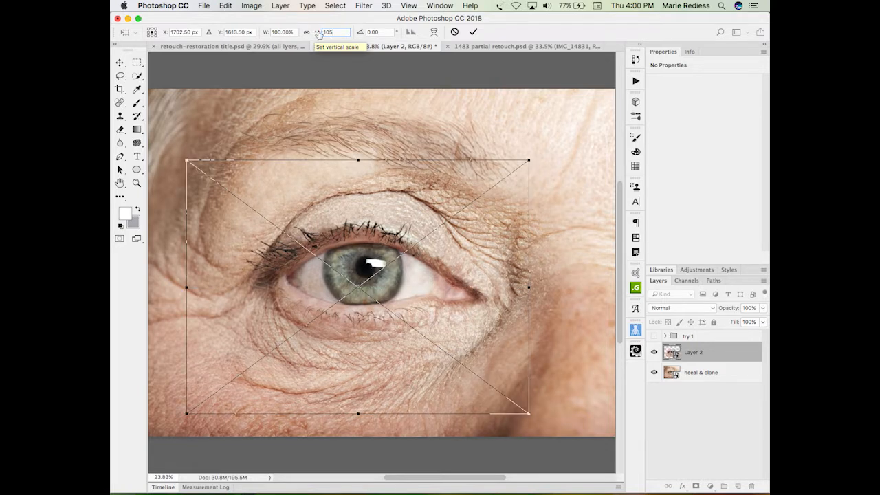
pyautogui.click(454, 31)
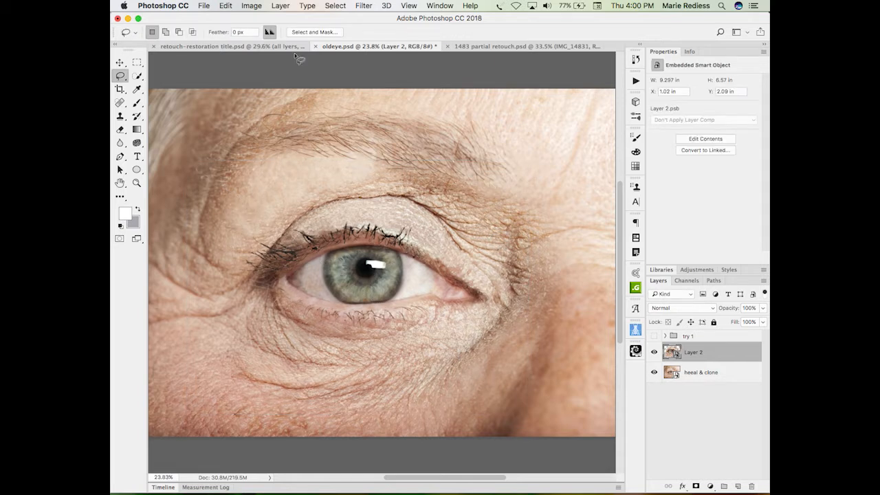
# - Scale the copied eye layer proportionally to 105% and compare the image with that layer hidden and shown
pyautogui.press('super+t')
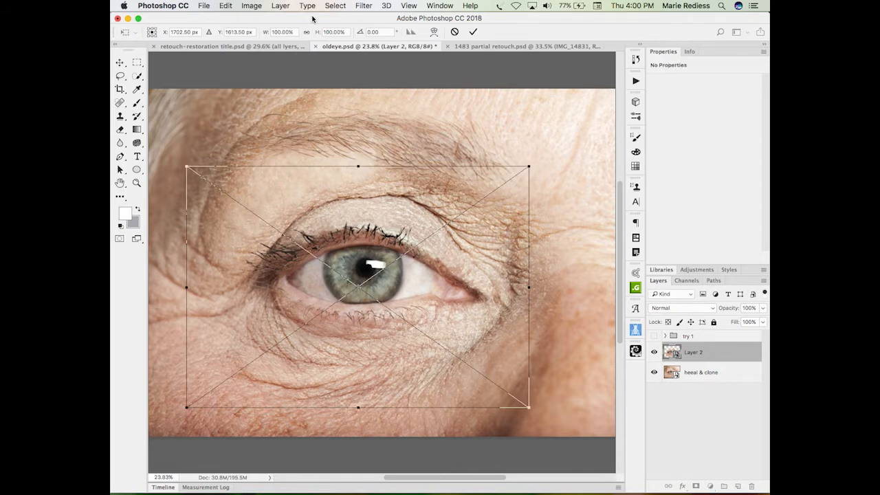
pyautogui.click(306, 33)
pyautogui.click(316, 34)
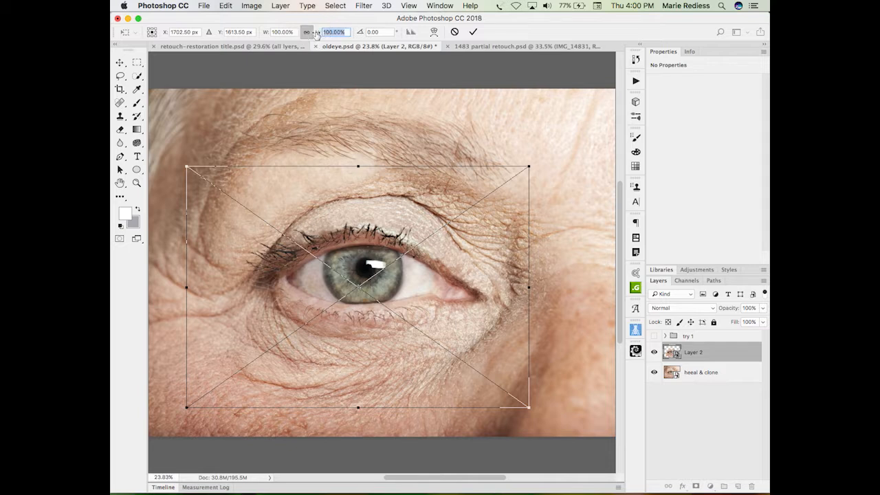
pyautogui.write('105')
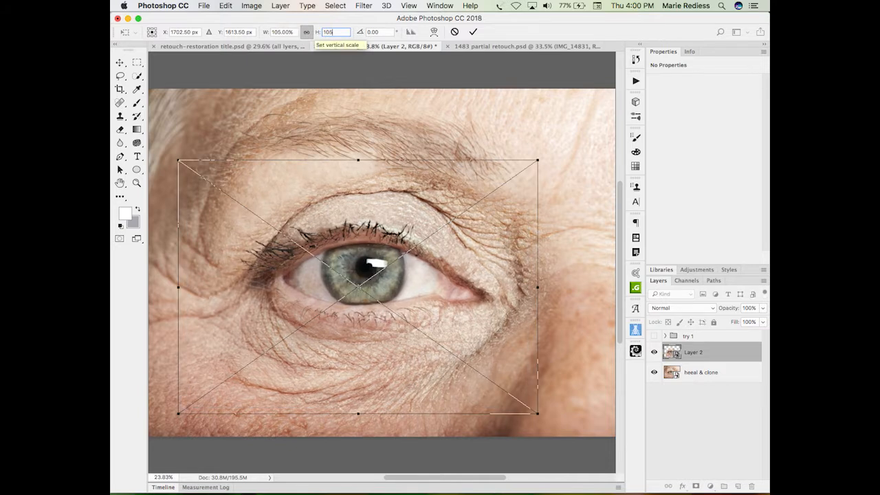
pyautogui.press('Return')
pyautogui.press('Return')
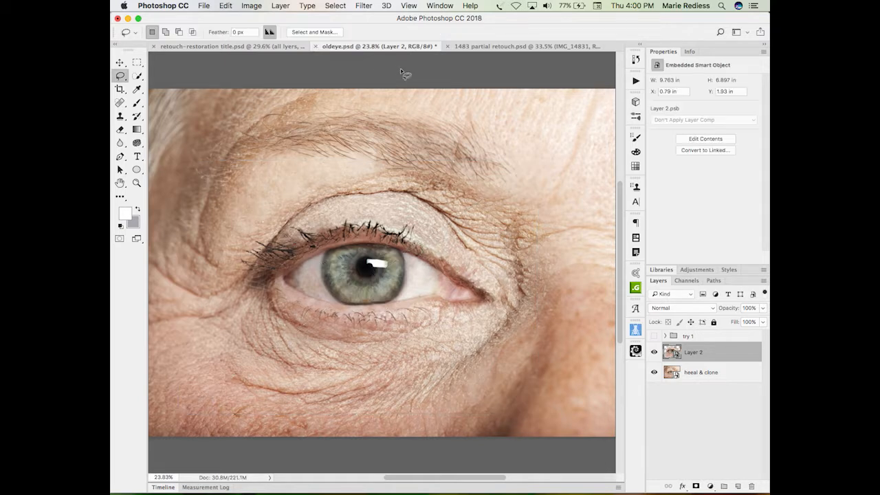
pyautogui.click(654, 352)
pyautogui.click(653, 353)
pyautogui.click(653, 353)
pyautogui.click(653, 352)
pyautogui.click(654, 352)
pyautogui.click(653, 353)
# - Add a layer mask to the enlarged eye layer and paint its outer edges black with a soft 559 px brush, then compare hidden and shown
pyautogui.click(696, 486)
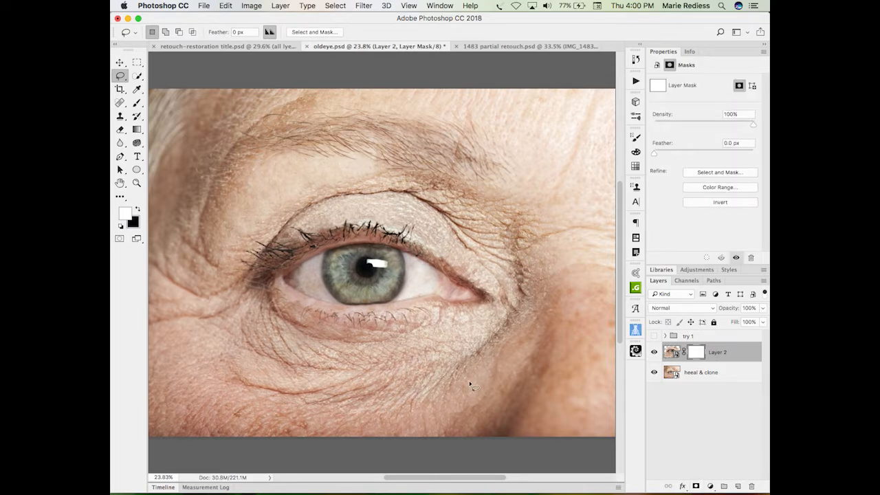
pyautogui.press('v')
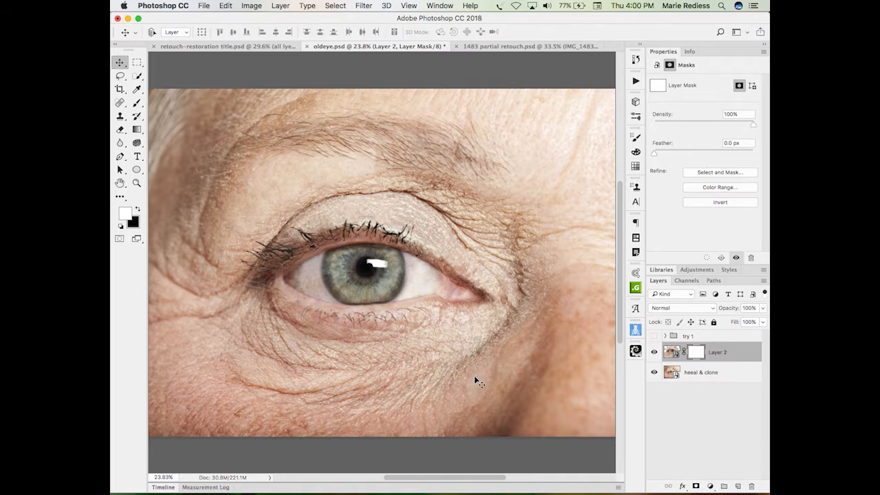
pyautogui.press('b')
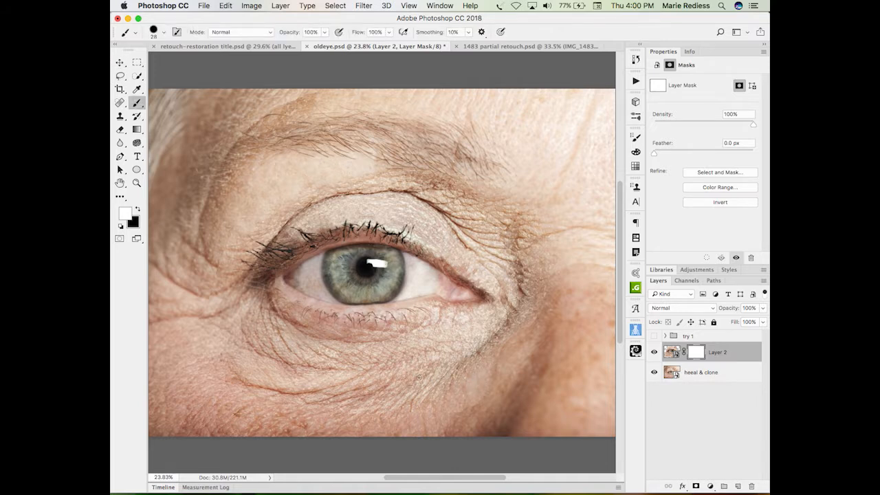
pyautogui.moveTo(419, 377)
pyautogui.mouseDown()
pyautogui.moveTo(444, 374)
pyautogui.moveTo(423, 200)
pyautogui.mouseUp()
pyautogui.moveTo(442, 377)
pyautogui.mouseDown()
pyautogui.moveTo(491, 371)
pyautogui.moveTo(408, 382)
pyautogui.moveTo(477, 373)
pyautogui.moveTo(477, 428)
pyautogui.moveTo(452, 243)
pyautogui.moveTo(463, 424)
pyautogui.moveTo(451, 271)
pyautogui.moveTo(398, 300)
pyautogui.mouseUp()
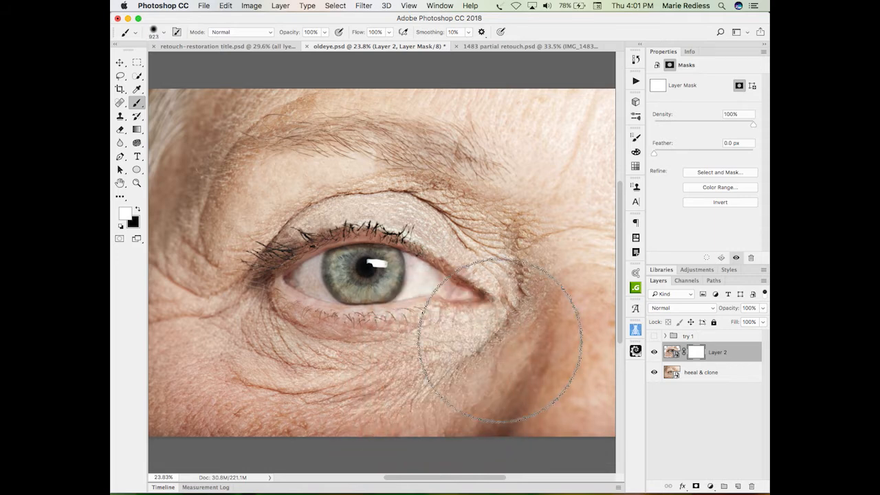
pyautogui.moveTo(540, 351); pyautogui.dragTo(513, 351)
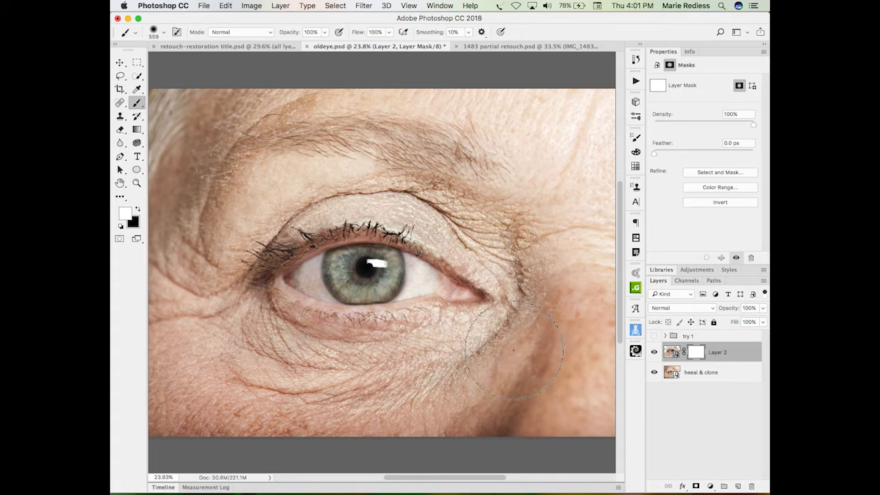
pyautogui.press('x')
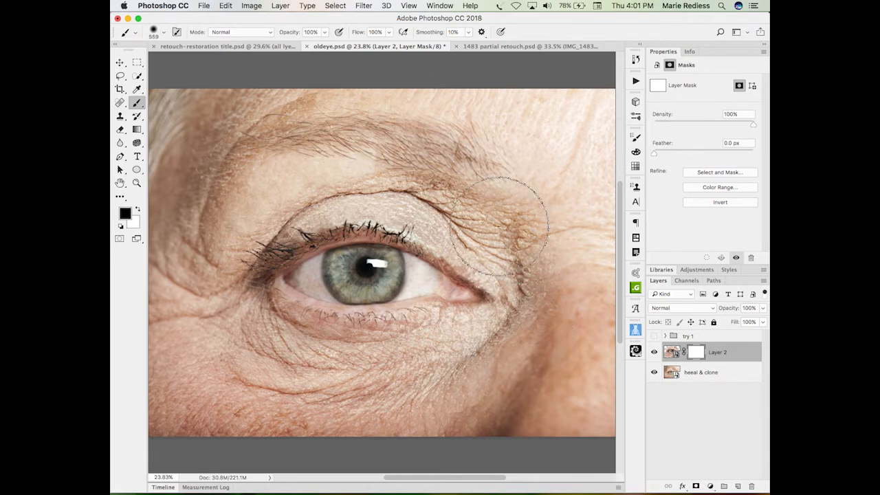
pyautogui.click(486, 210)
pyautogui.moveTo(486, 210)
pyautogui.mouseDown()
pyautogui.moveTo(493, 199)
pyautogui.moveTo(543, 266)
pyautogui.moveTo(549, 310)
pyautogui.moveTo(533, 358)
pyautogui.moveTo(525, 347)
pyautogui.moveTo(498, 362)
pyautogui.moveTo(500, 351)
pyautogui.moveTo(399, 379)
pyautogui.moveTo(299, 383)
pyautogui.moveTo(255, 370)
pyautogui.moveTo(236, 344)
pyautogui.moveTo(240, 370)
pyautogui.moveTo(208, 350)
pyautogui.moveTo(201, 333)
pyautogui.mouseUp()
pyautogui.moveTo(510, 208)
pyautogui.mouseDown()
pyautogui.moveTo(442, 160)
pyautogui.moveTo(333, 158)
pyautogui.moveTo(287, 177)
pyautogui.moveTo(272, 171)
pyautogui.moveTo(266, 181)
pyautogui.mouseUp()
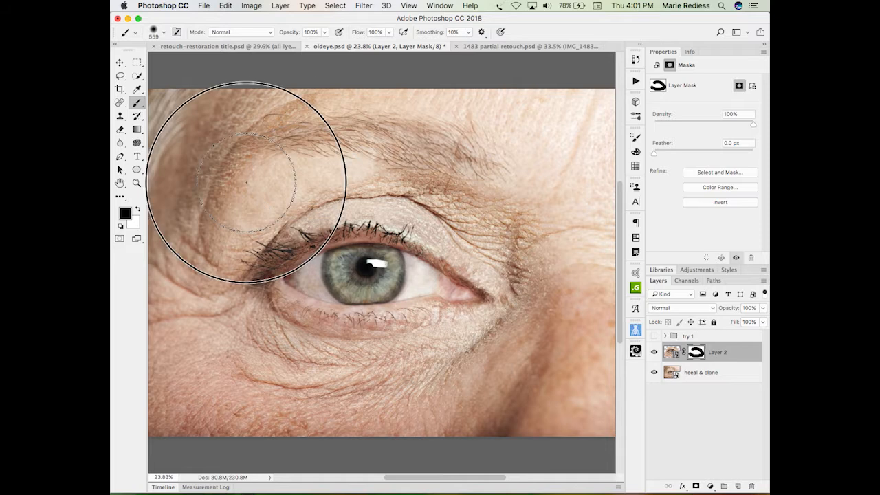
pyautogui.click(653, 353)
pyautogui.click(653, 353)
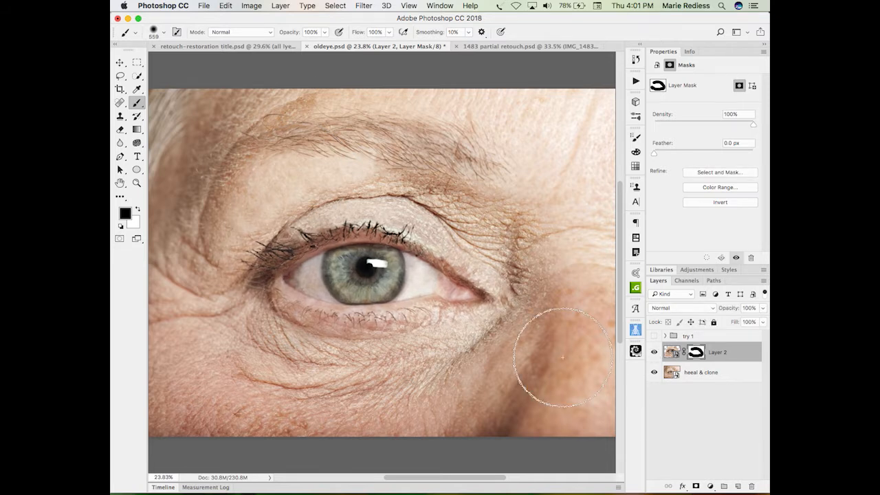
# - Mask out the remaining edge of the eye copy near the outer eye corner and compare the image with the layer hidden and shown
pyautogui.click(207, 232)
pyautogui.click(209, 231)
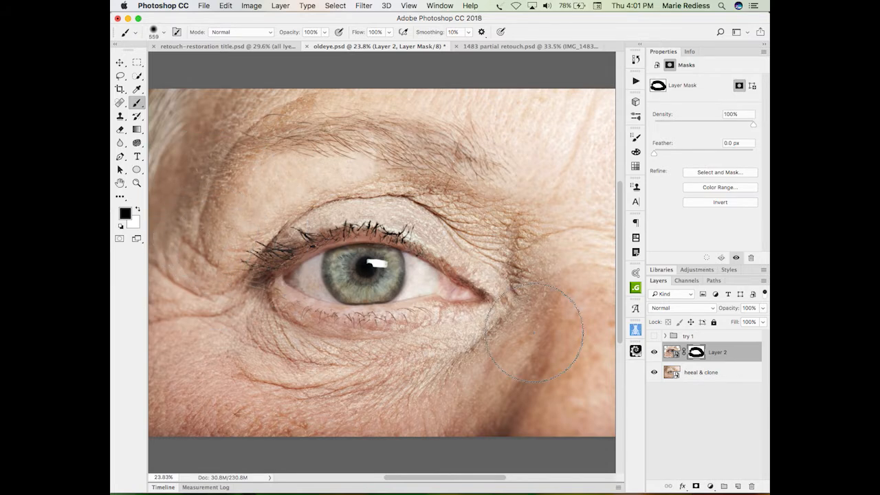
pyautogui.click(653, 352)
pyautogui.click(654, 353)
pyautogui.click(653, 354)
pyautogui.click(654, 353)
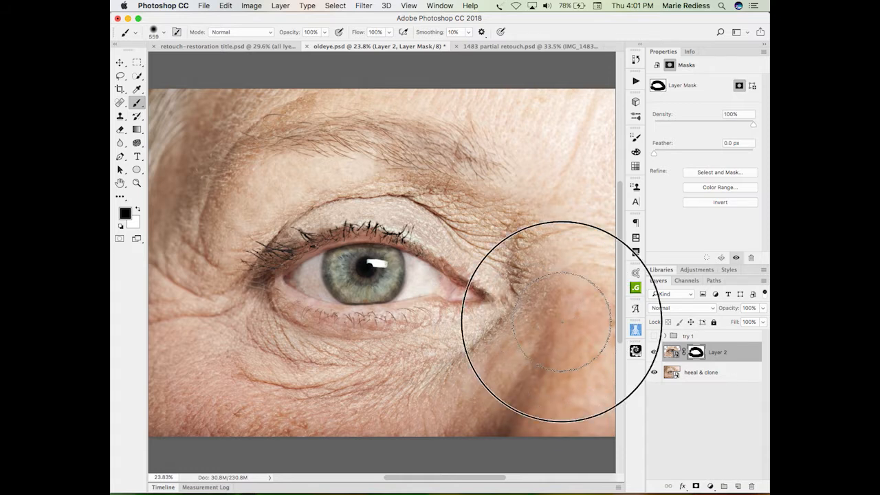
# - Blend the eye copy's edge beside the inner eye corner on the mask with a 292 px soft black brush
pyautogui.moveTo(565, 318); pyautogui.dragTo(550, 320)
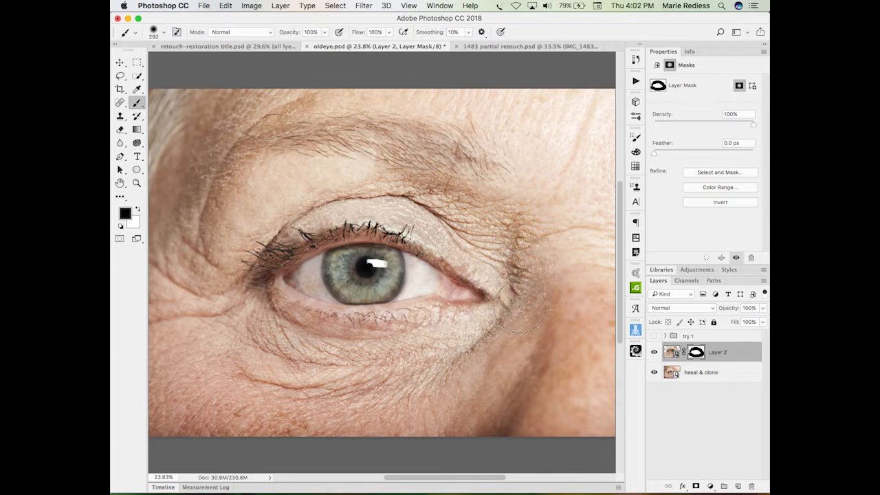
pyautogui.click(654, 352)
pyautogui.click(654, 352)
pyautogui.moveTo(522, 285)
pyautogui.mouseDown()
pyautogui.moveTo(515, 280)
pyautogui.moveTo(559, 312)
pyautogui.mouseUp()
# - Select the iris with the Quick Selection tool on Layer 2 and add a Curves adjustment layer from that selection
pyautogui.click(677, 375)
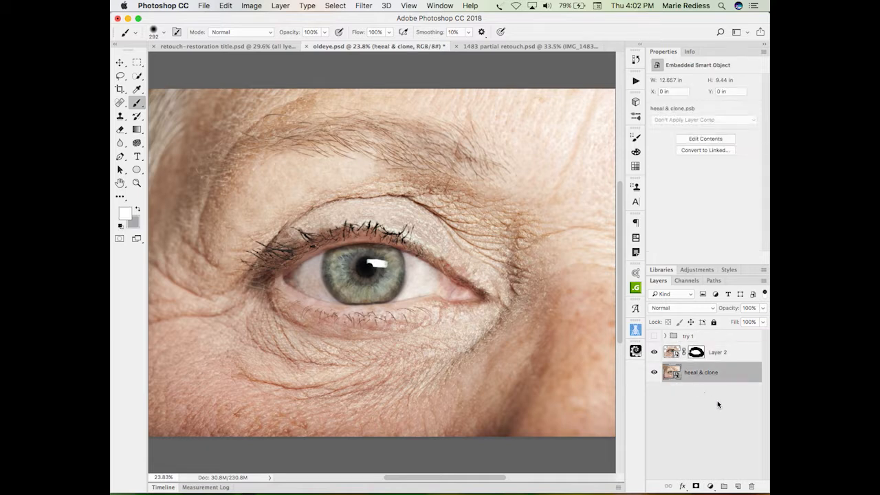
pyautogui.click(686, 356)
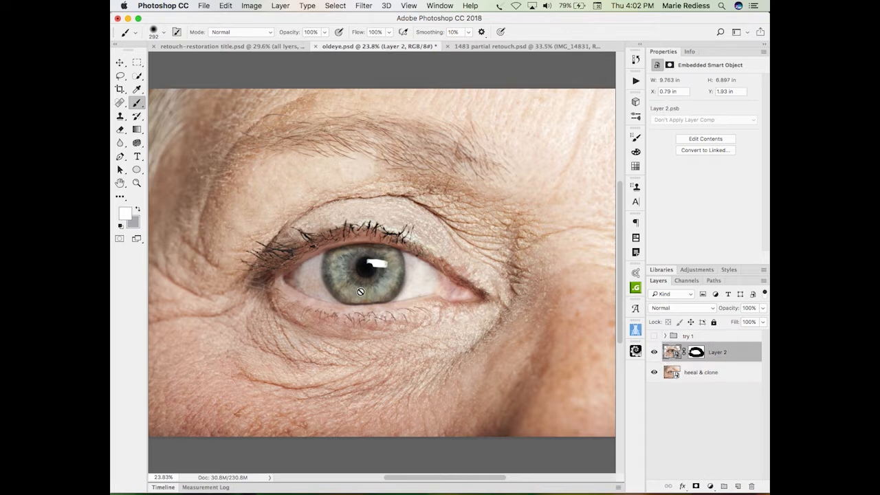
pyautogui.press('w')
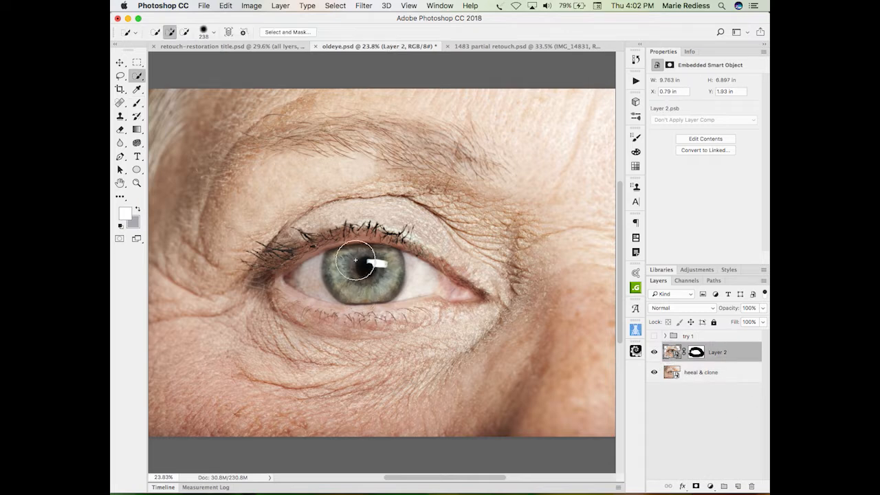
pyautogui.moveTo(348, 272); pyautogui.dragTo(337, 275)
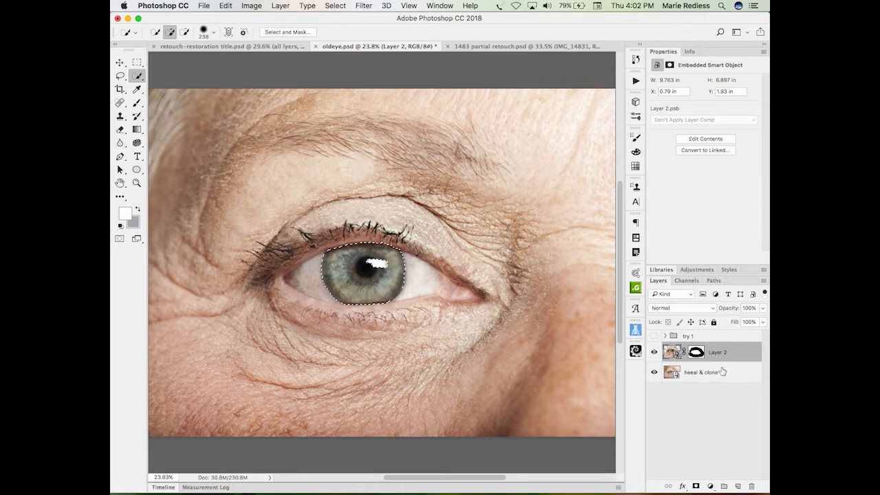
pyautogui.click(708, 486)
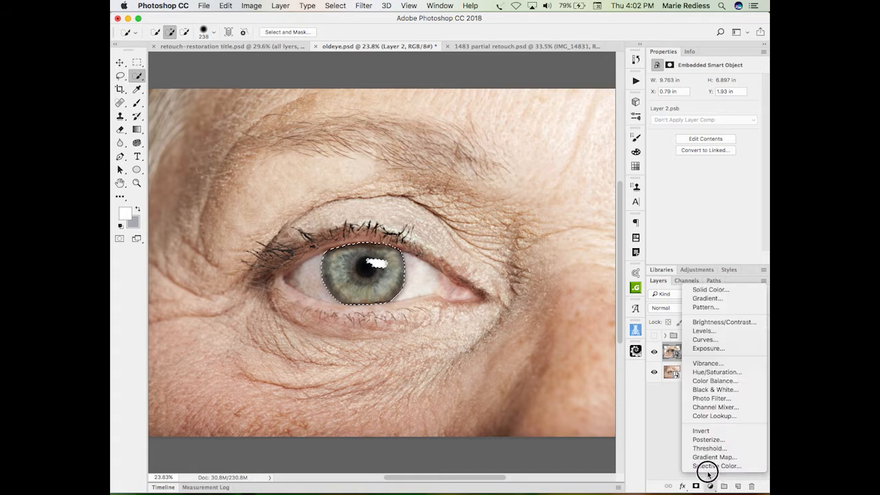
pyautogui.click(699, 341)
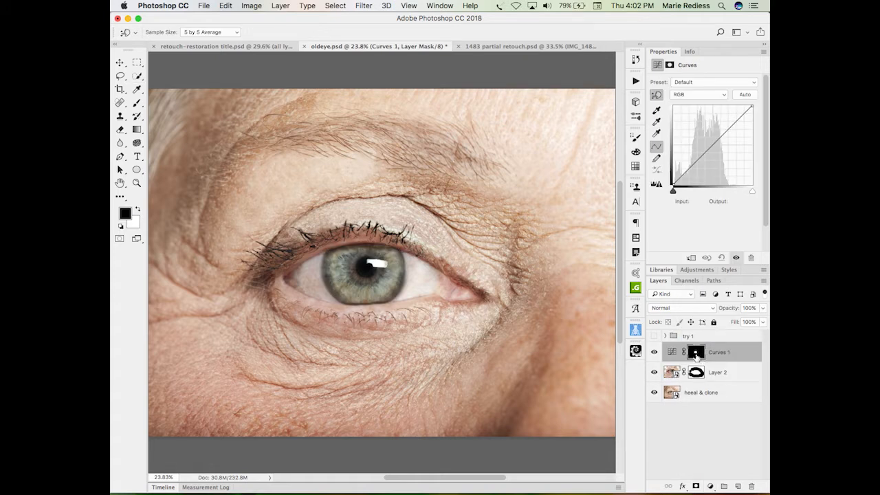
# - Display the Curves mask alone, paint the catchlight hole white with the brush, and return to the image view
pyautogui.keyDown('alt'); pyautogui.click(695, 354); pyautogui.keyUp('alt')
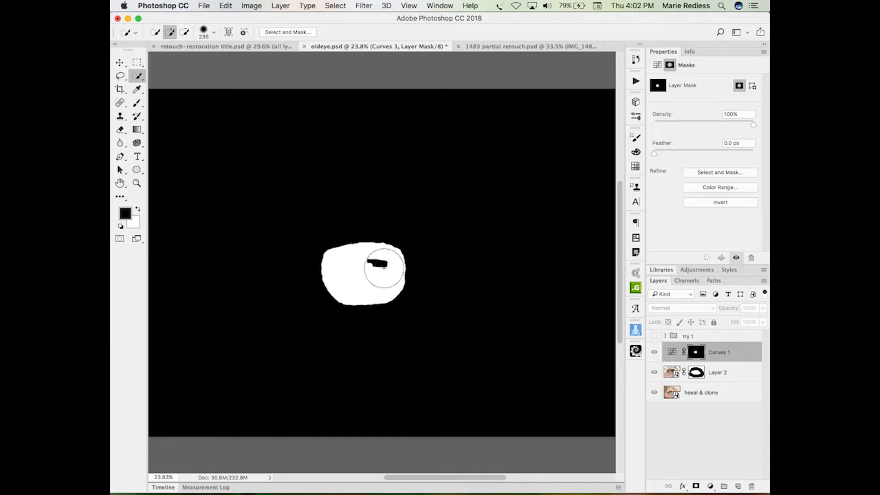
pyautogui.press('x')
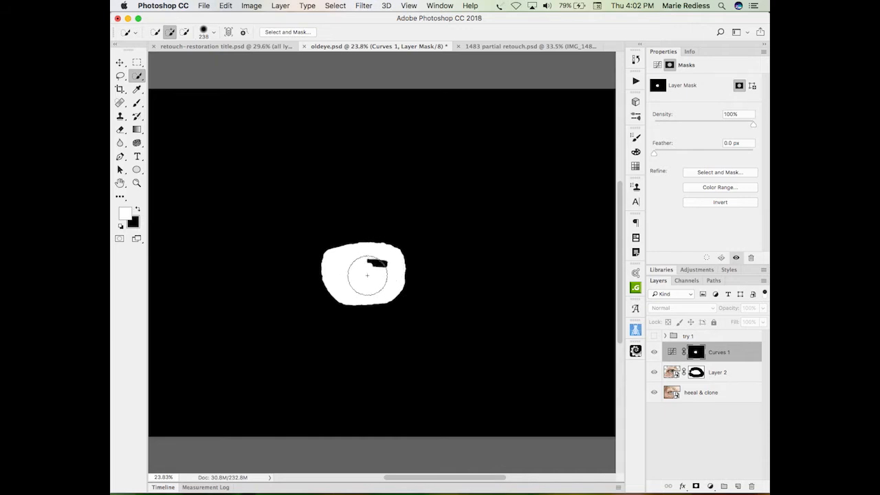
pyautogui.click(371, 270)
pyautogui.press('b')
pyautogui.click(371, 270)
pyautogui.click(372, 269)
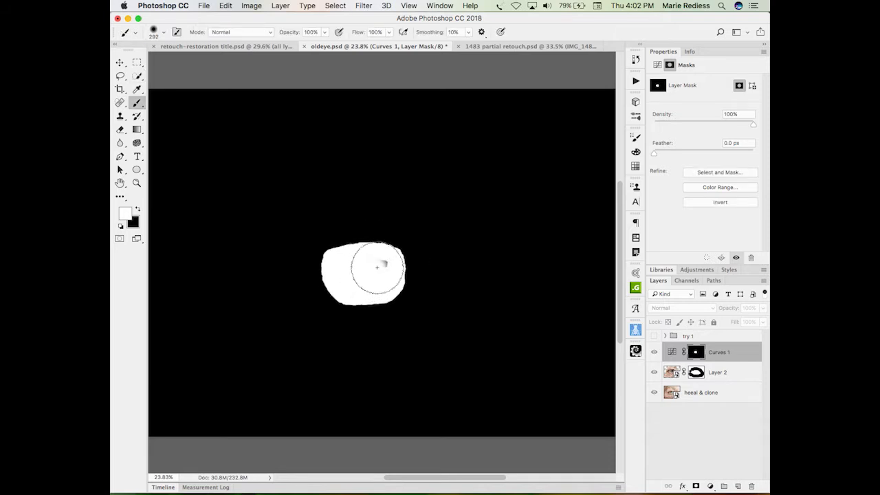
pyautogui.click(366, 268)
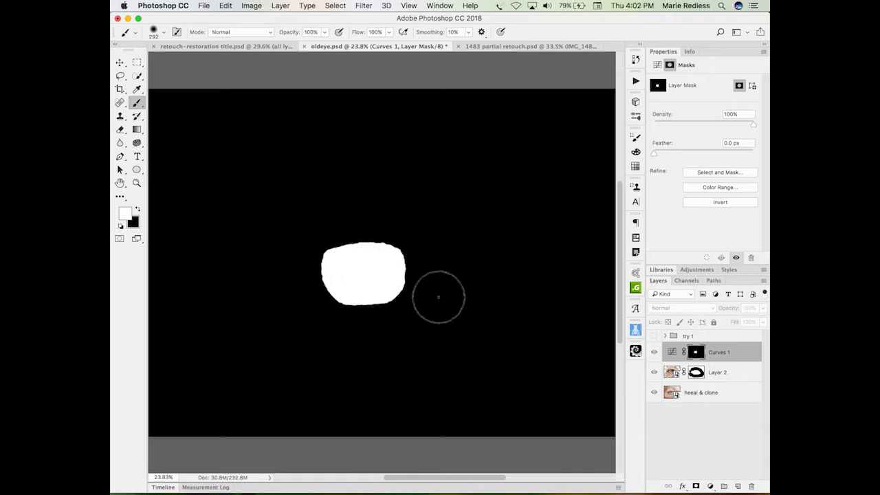
pyautogui.keyDown('alt'); pyautogui.click(696, 354); pyautogui.keyUp('alt')
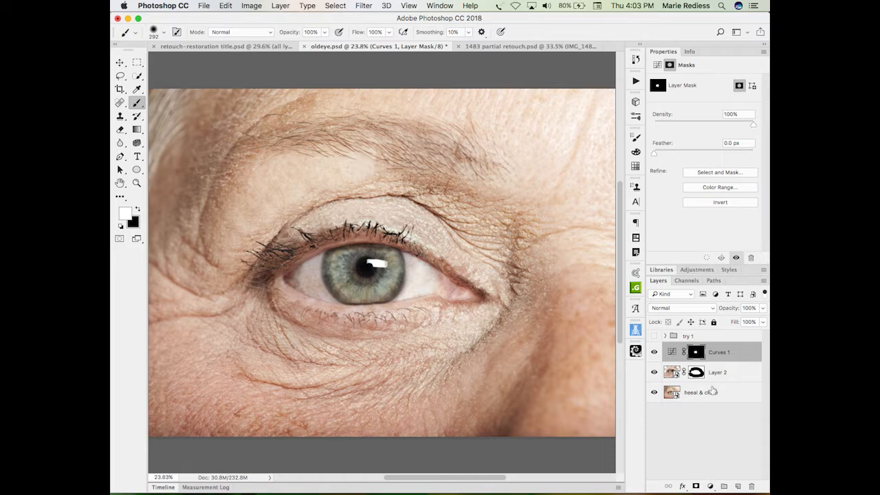
# - Brighten the iris by setting the Curves white point input to 204, and clip the adjustment to Layer 2
pyautogui.click(672, 352)
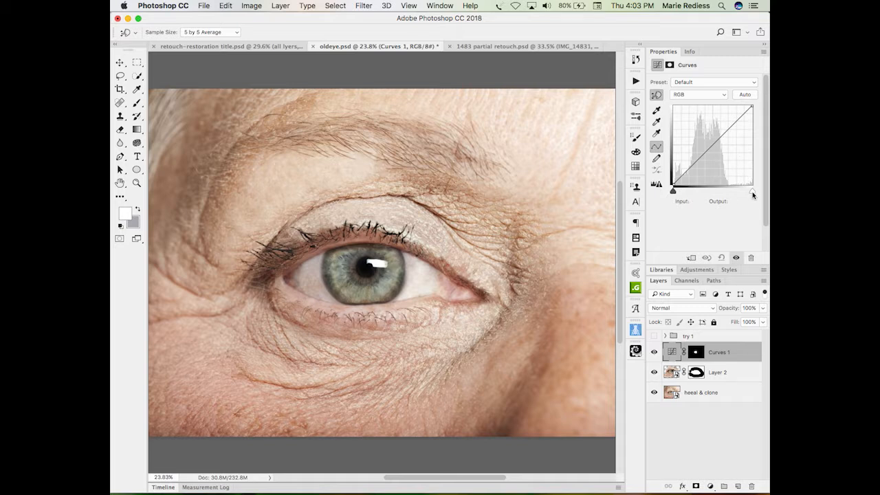
pyautogui.moveTo(753, 193); pyautogui.dragTo(740, 193)
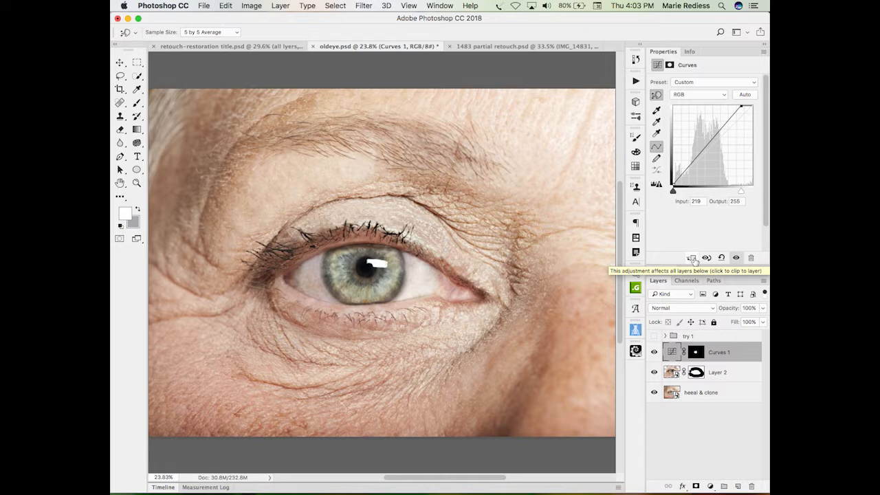
pyautogui.click(692, 258)
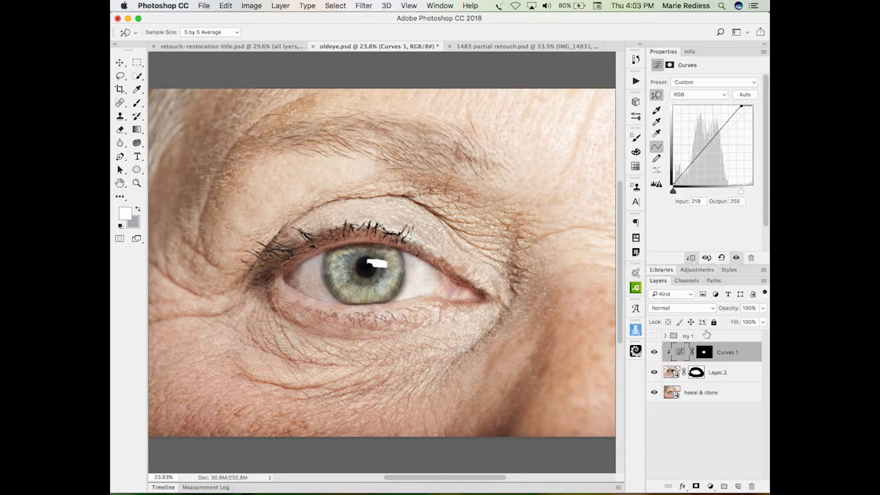
pyautogui.moveTo(739, 192)
pyautogui.mouseDown()
pyautogui.moveTo(721, 193)
pyautogui.moveTo(737, 192)
pyautogui.mouseUp()
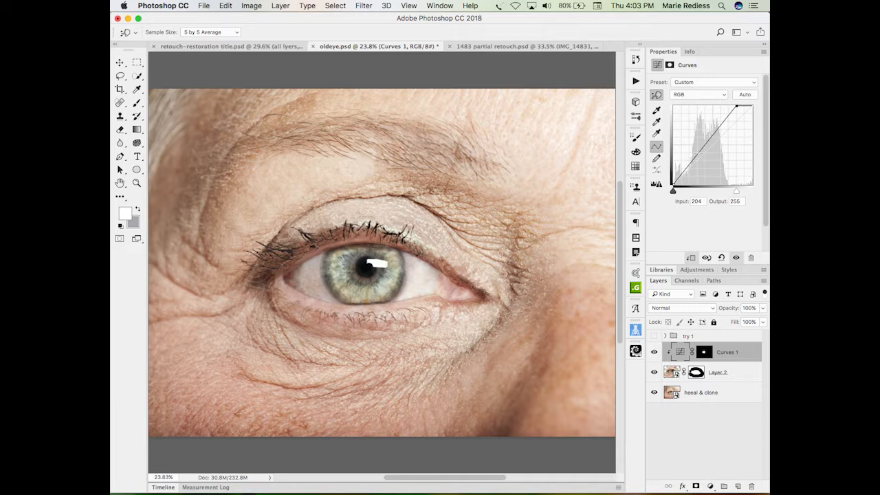
# - Shape the iris curve with points at input 32, output 28 and input 84, output 83, keep the white point at 204, and compare the effect
pyautogui.click(698, 154)
pyautogui.click(678, 177)
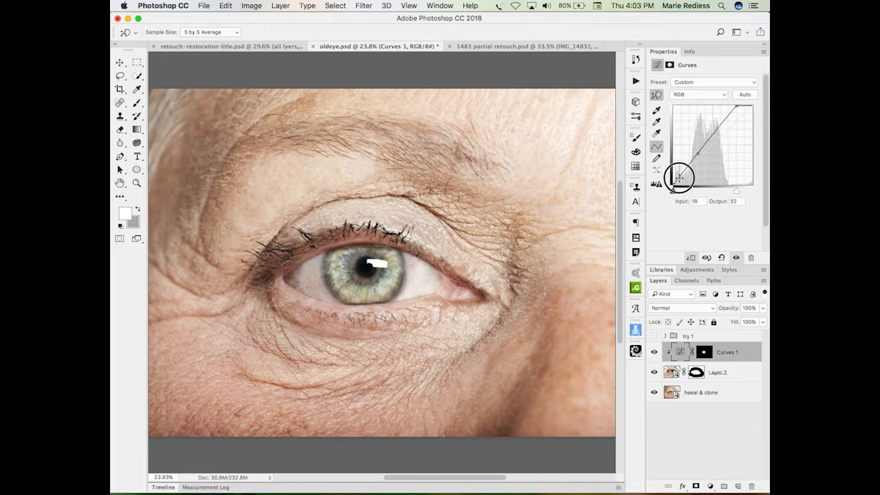
pyautogui.moveTo(678, 177)
pyautogui.mouseDown()
pyautogui.moveTo(679, 190)
pyautogui.moveTo(683, 177)
pyautogui.mouseUp()
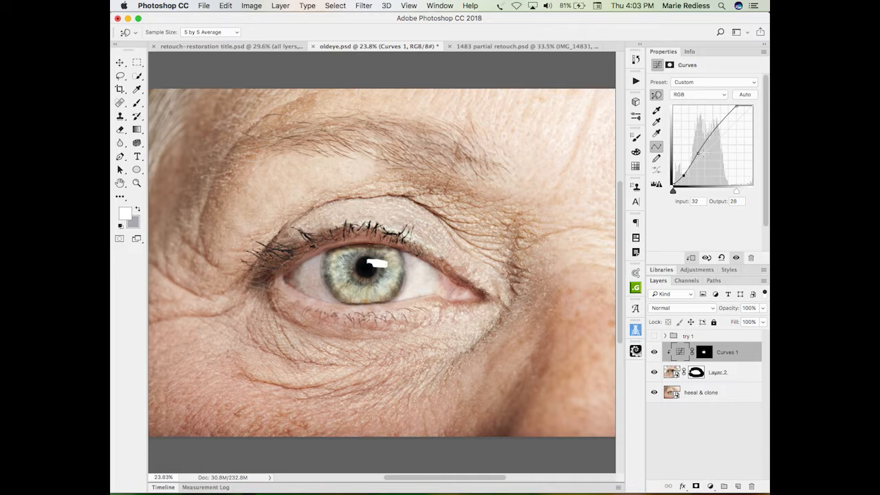
pyautogui.moveTo(738, 193); pyautogui.dragTo(740, 192)
pyautogui.moveTo(697, 154)
pyautogui.mouseDown()
pyautogui.moveTo(701, 162)
pyautogui.moveTo(695, 134)
pyautogui.moveTo(699, 159)
pyautogui.mouseUp()
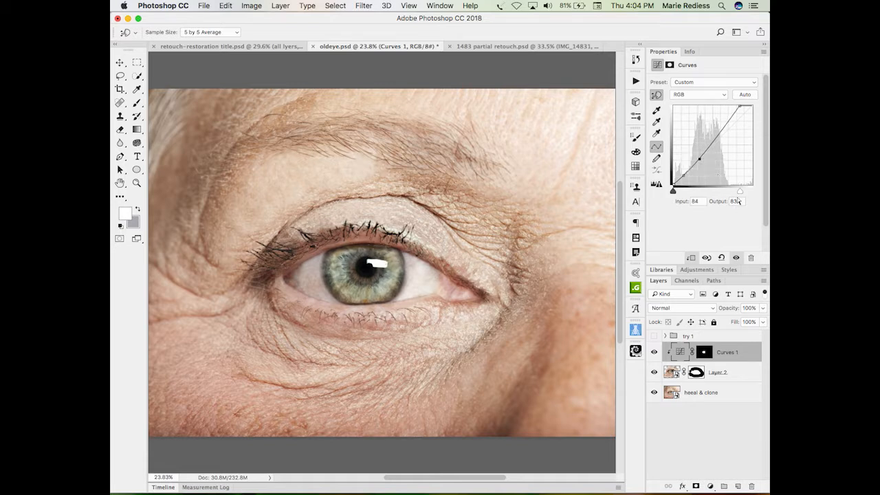
pyautogui.moveTo(739, 193); pyautogui.dragTo(735, 192)
pyautogui.click(654, 353)
pyautogui.click(654, 353)
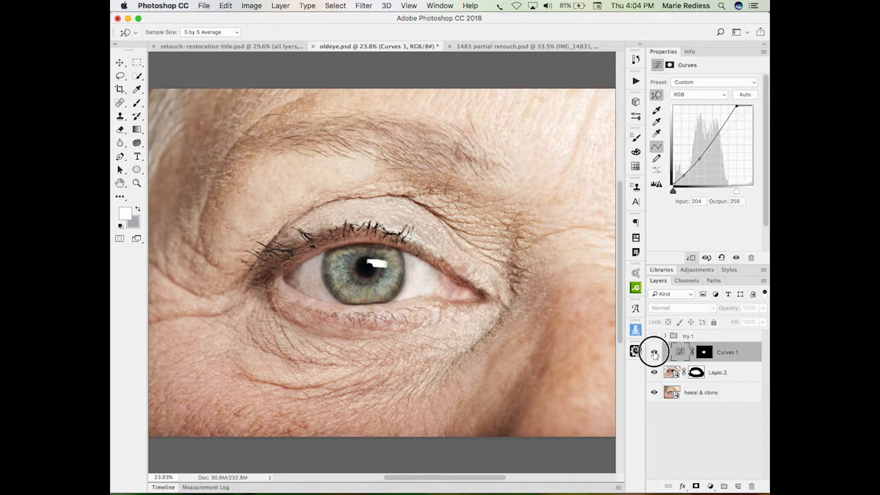
pyautogui.click(653, 353)
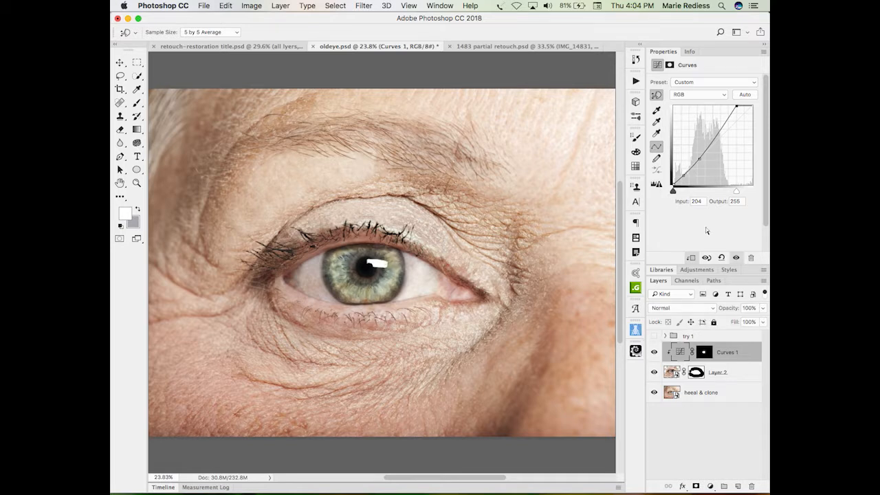
# - Fine-tune the Curves white point, trying an input of 229, while comparing the iris with the adjustment hidden and shown
pyautogui.moveTo(737, 193); pyautogui.dragTo(738, 193)
pyautogui.click(655, 353)
pyautogui.click(654, 353)
pyautogui.moveTo(735, 193); pyautogui.dragTo(740, 190)
pyautogui.moveTo(739, 193); pyautogui.dragTo(745, 192)
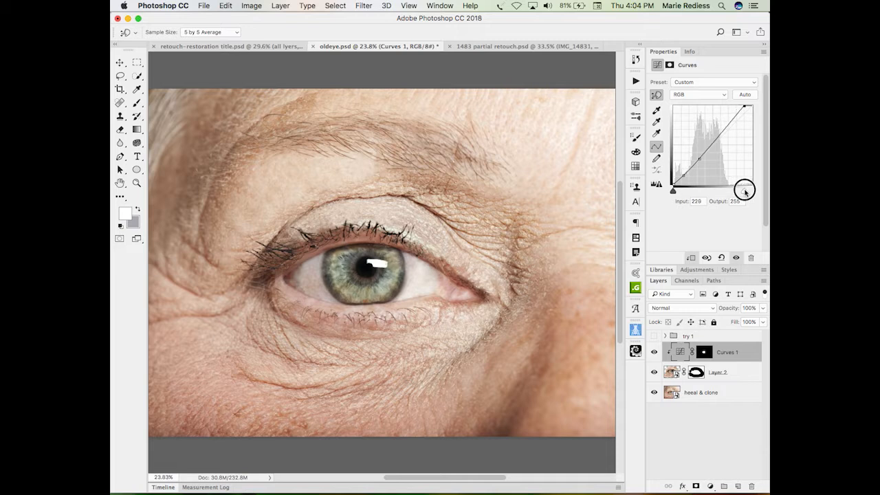
pyautogui.click(654, 353)
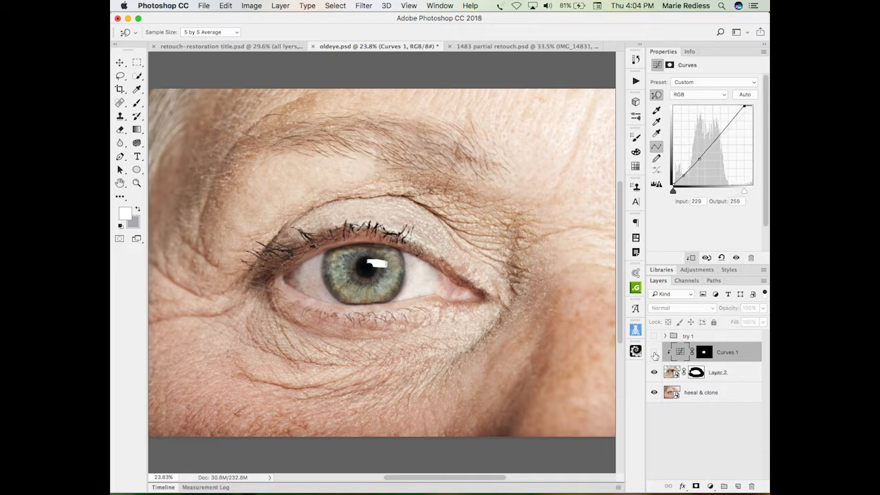
pyautogui.click(655, 353)
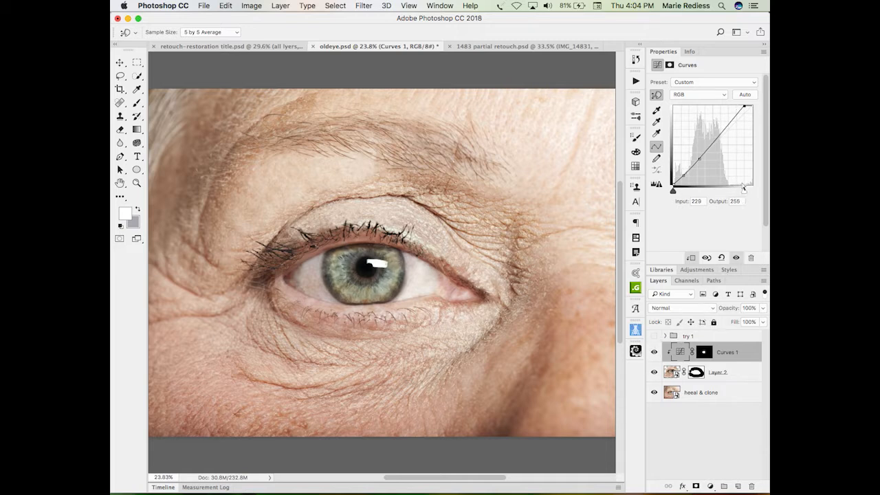
pyautogui.moveTo(744, 192); pyautogui.dragTo(740, 191)
# - Add a new empty layer above Curves 1 and name it "darken layer"
pyautogui.click(739, 486)
pyautogui.press('b')
pyautogui.doubleClick(688, 354)
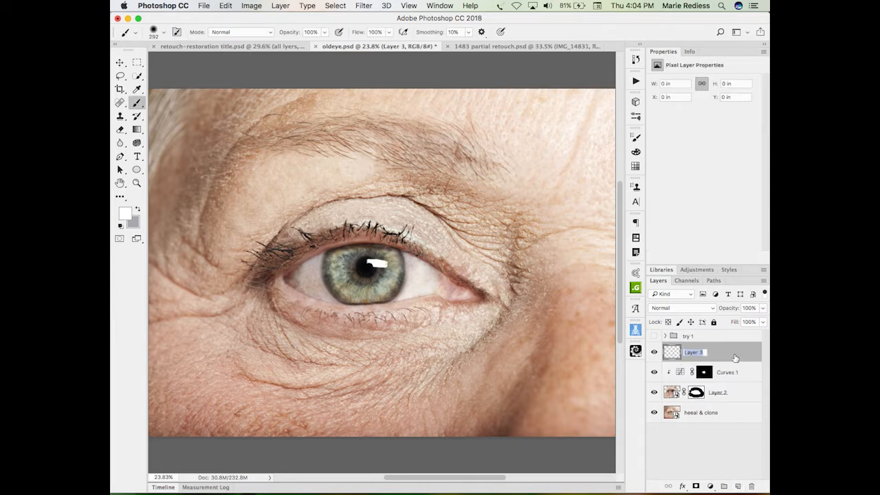
pyautogui.write('darken l')
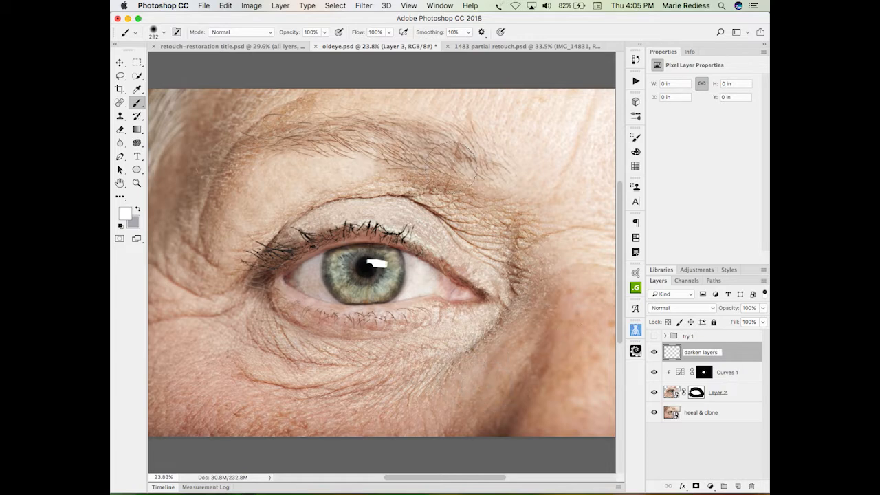
pyautogui.write('s')
pyautogui.press('BackSpace')
pyautogui.press('Return')
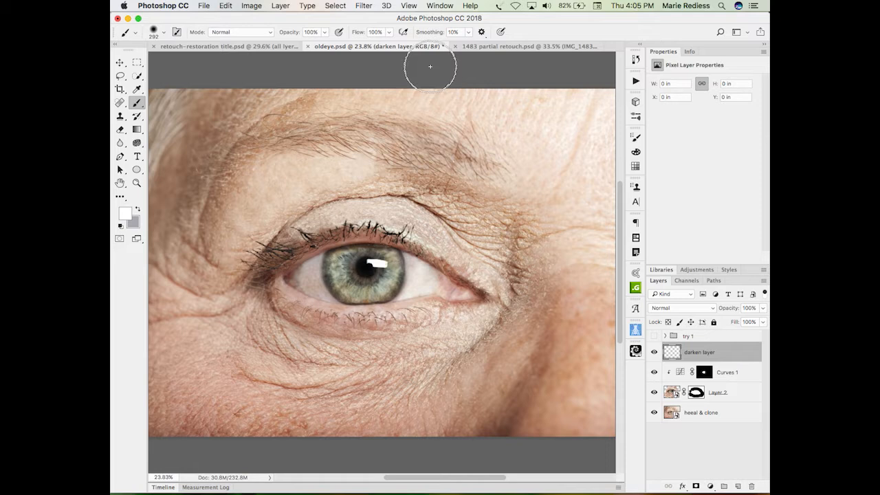
# - Set the Clone Stamp to Darken mode at 30% opacity, and reset the foreground and background colors to their defaults
pyautogui.press('s')
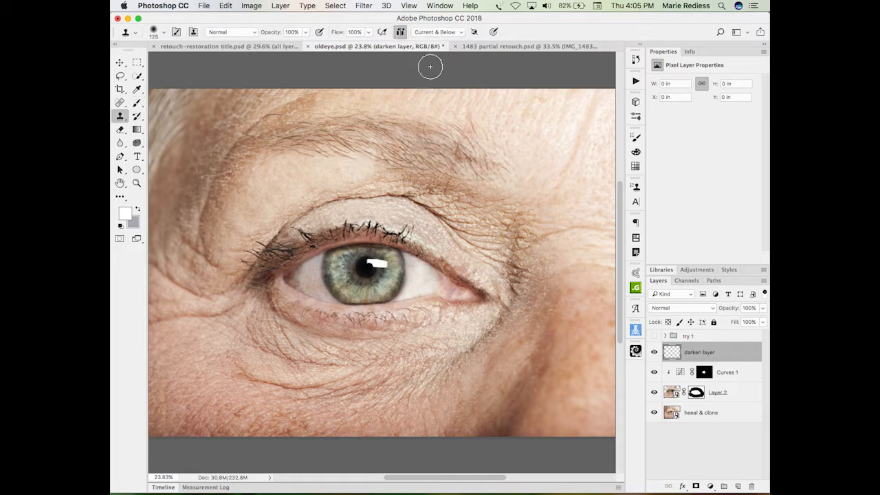
pyautogui.click(236, 33)
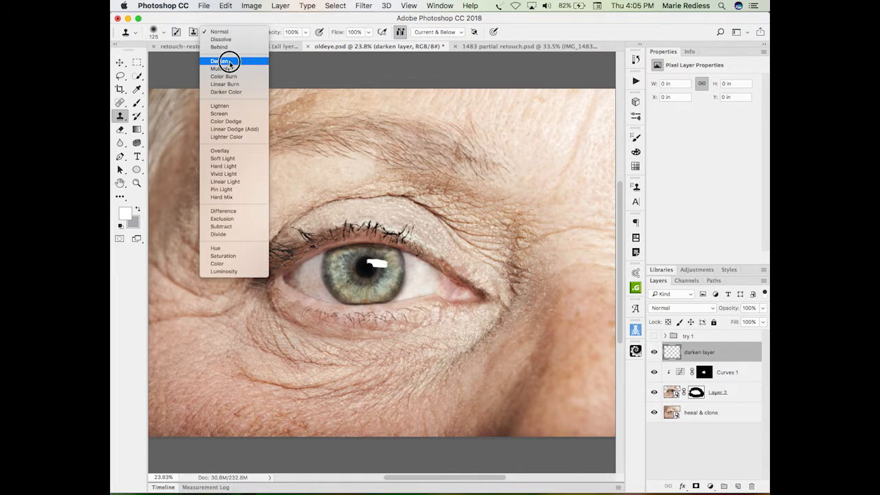
pyautogui.click(230, 62)
pyautogui.click(272, 33)
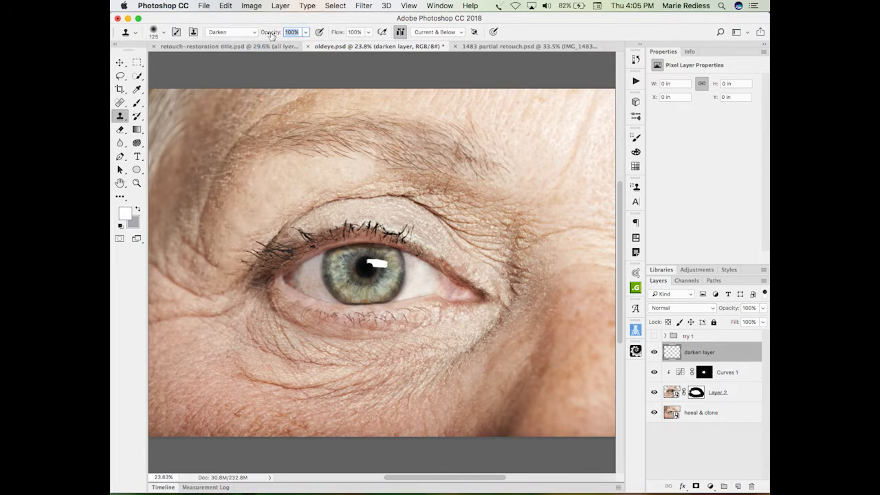
pyautogui.write('30')
pyautogui.press('Return')
pyautogui.press('x')
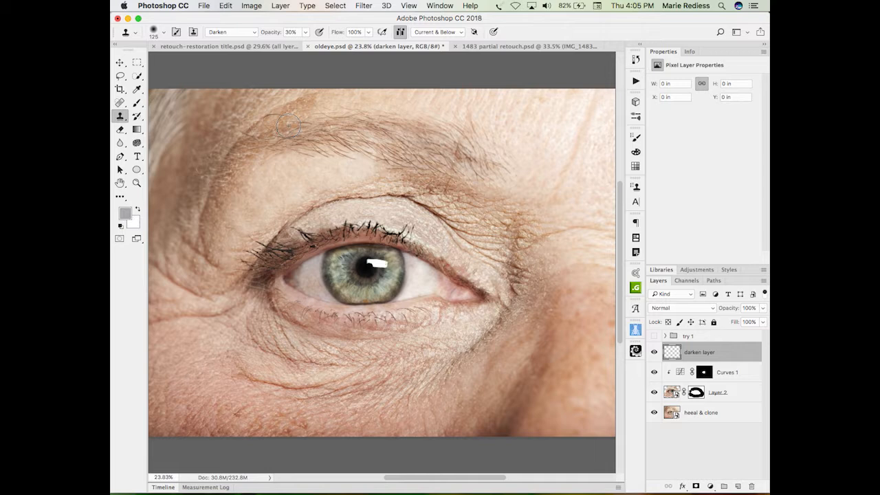
pyautogui.press('x')
pyautogui.press('d')
# - With a smaller Clone Stamp brush, clone nearby skin over the light area above the outer end of the eyebrow
pyautogui.press('z')
pyautogui.moveTo(285, 114); pyautogui.dragTo(326, 147)
pyautogui.press('s')
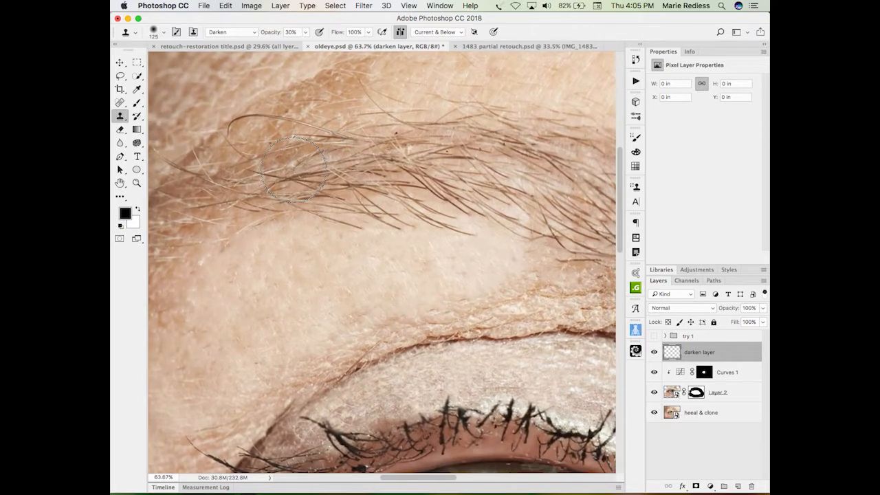
pyautogui.moveTo(285, 167); pyautogui.dragTo(432, 234)
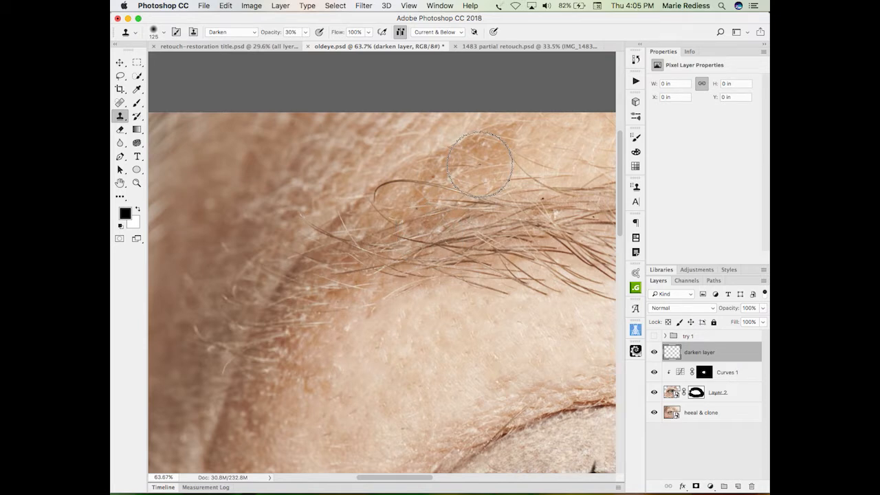
pyautogui.press('[')
pyautogui.press('[')
pyautogui.press('[')
pyautogui.keyDown('alt'); pyautogui.click(476, 149); pyautogui.keyUp('alt')
pyautogui.moveTo(470, 127)
pyautogui.mouseDown()
pyautogui.moveTo(424, 147)
pyautogui.moveTo(452, 131)
pyautogui.mouseUp()
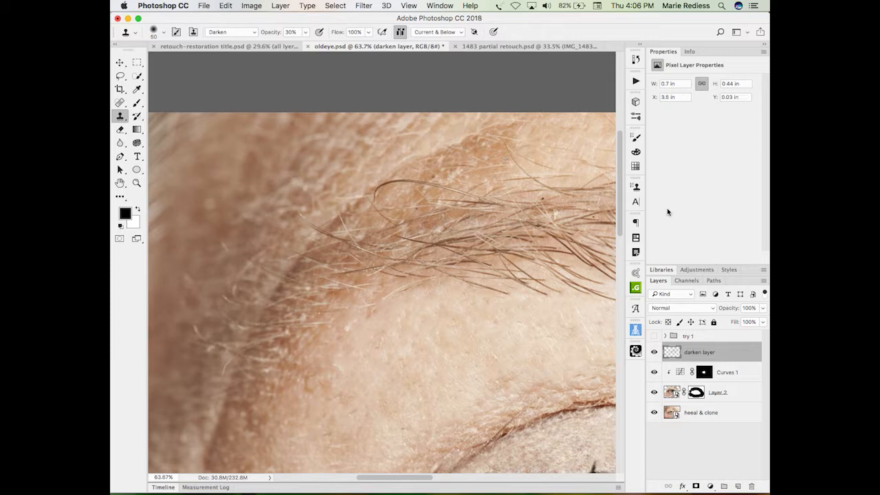
# - Clone darker skin over the light hairs and highlights from the eyebrow's outer end down along the temple
pyautogui.click(638, 192)
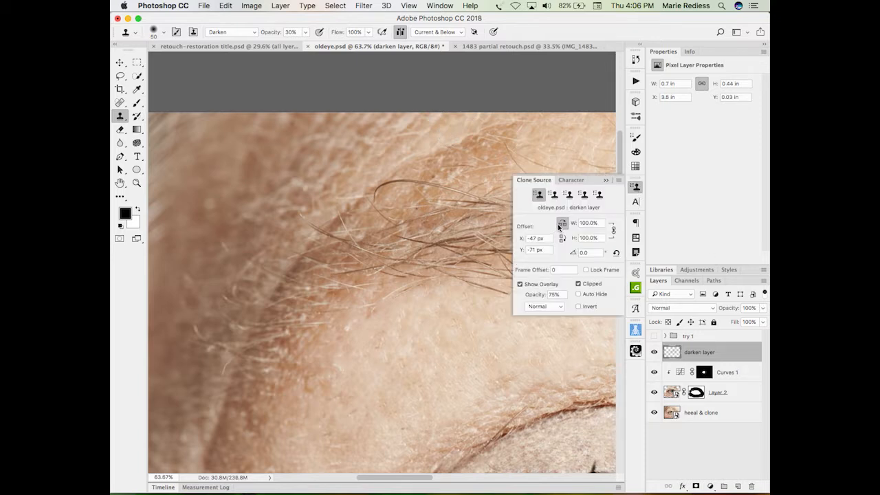
pyautogui.click(636, 189)
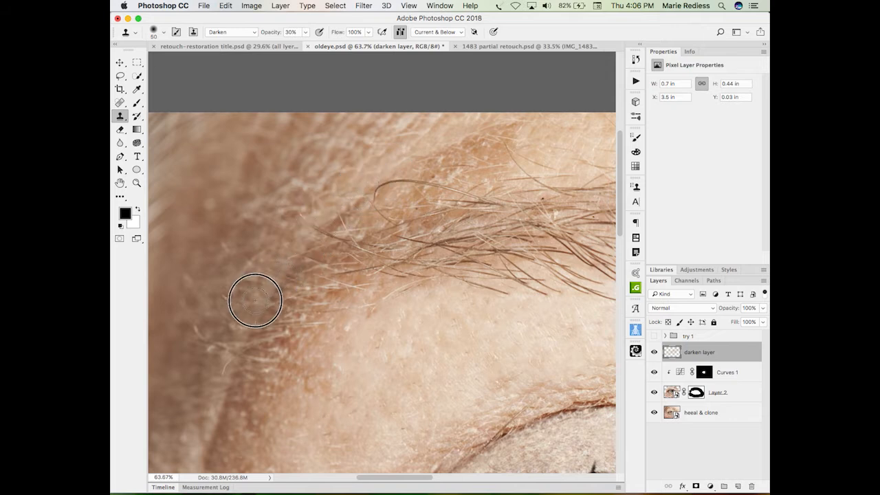
pyautogui.moveTo(244, 319); pyautogui.dragTo(238, 323)
pyautogui.scroll(-5, 379, 197)
pyautogui.hscroll(-2, 379, 197)
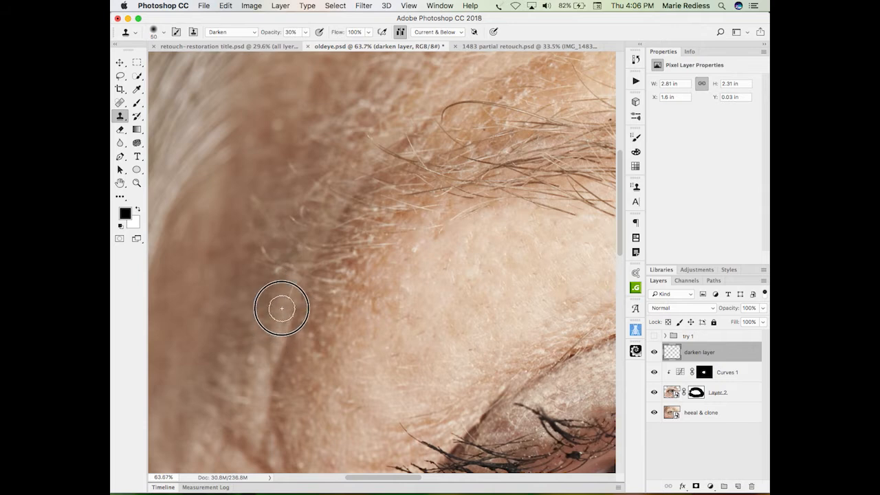
pyautogui.moveTo(291, 255); pyautogui.dragTo(281, 324)
pyautogui.scroll(-5, 326, 265)
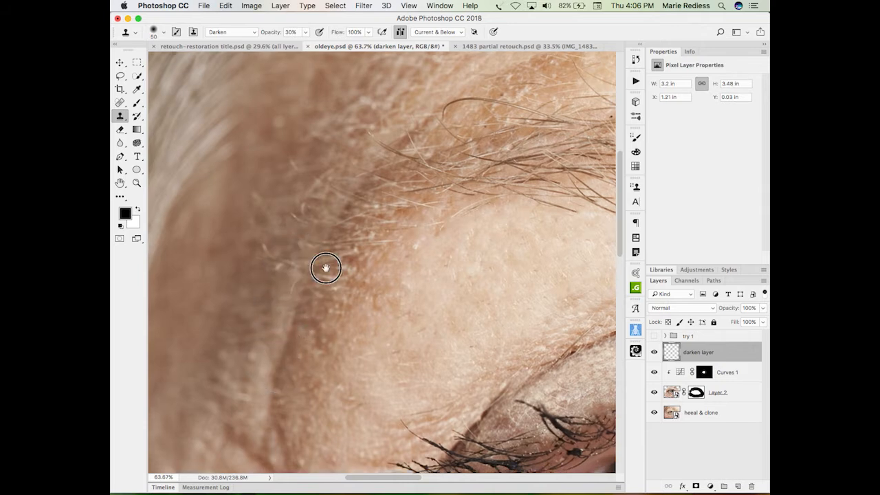
pyautogui.moveTo(301, 240)
pyautogui.mouseDown()
pyautogui.moveTo(285, 315)
pyautogui.moveTo(286, 240)
pyautogui.moveTo(285, 307)
pyautogui.mouseUp()
pyautogui.keyDown('alt'); pyautogui.click(324, 272); pyautogui.keyUp('alt')
pyautogui.moveTo(289, 243)
pyautogui.mouseDown()
pyautogui.moveTo(286, 320)
pyautogui.moveTo(331, 284)
pyautogui.moveTo(301, 337)
pyautogui.moveTo(300, 315)
pyautogui.moveTo(303, 350)
pyautogui.mouseUp()
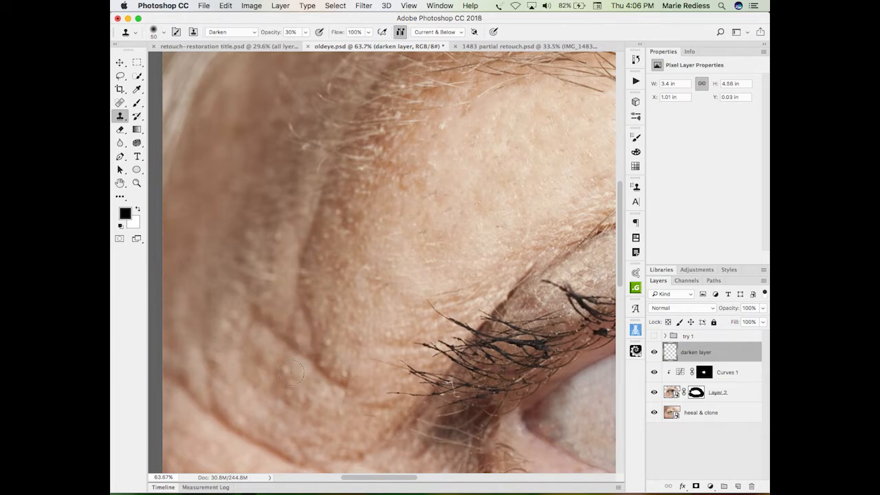
# - Sample cheek skin and clone it over the light ridges along the folds beside the eye's outer corner
pyautogui.moveTo(318, 316); pyautogui.dragTo(435, 191)
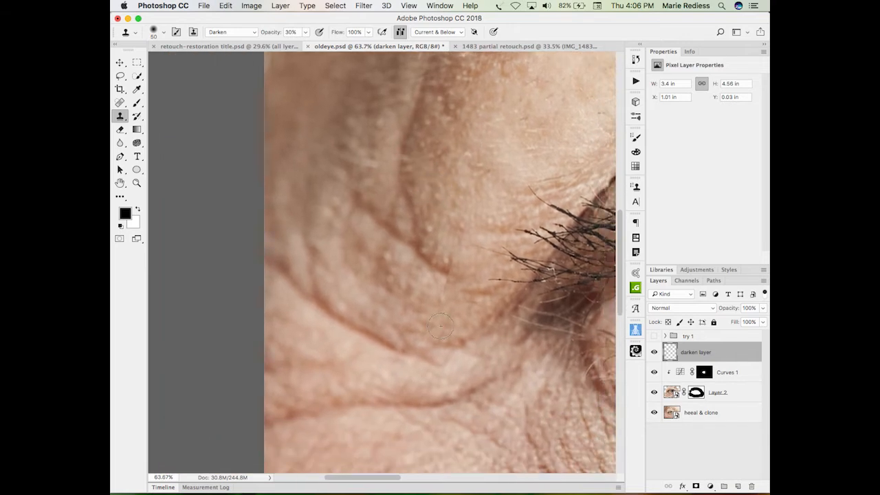
pyautogui.keyDown('alt'); pyautogui.click(488, 370); pyautogui.keyUp('alt')
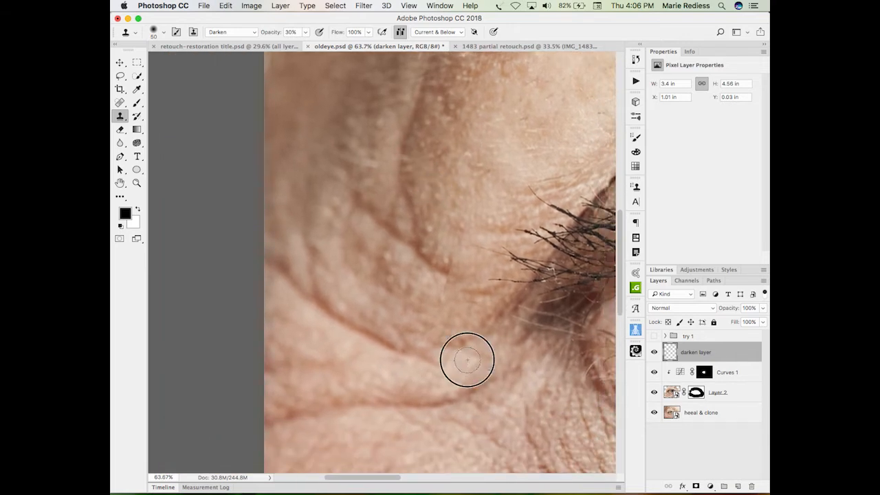
pyautogui.moveTo(472, 357)
pyautogui.mouseDown()
pyautogui.moveTo(391, 356)
pyautogui.moveTo(337, 372)
pyautogui.moveTo(344, 351)
pyautogui.mouseUp()
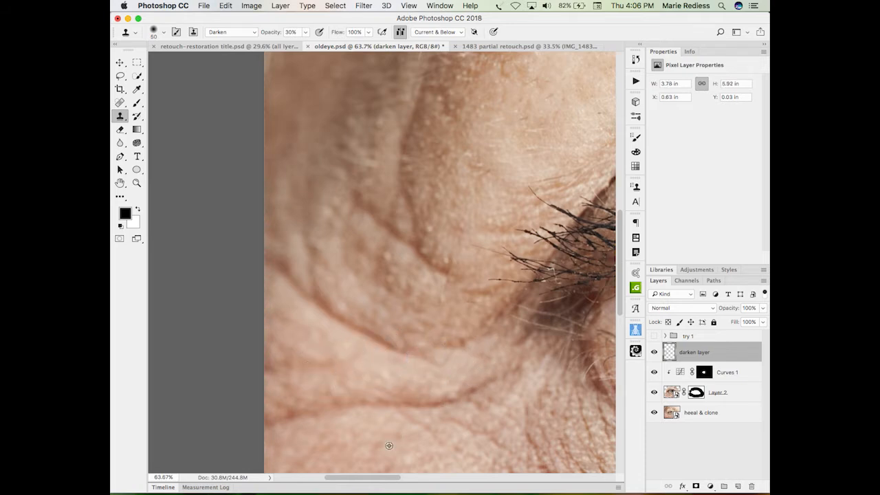
pyautogui.keyDown('alt'); pyautogui.click(356, 453); pyautogui.keyUp('alt')
pyautogui.moveTo(326, 340)
pyautogui.mouseDown()
pyautogui.moveTo(305, 324)
pyautogui.moveTo(342, 329)
pyautogui.moveTo(322, 313)
pyautogui.mouseUp()
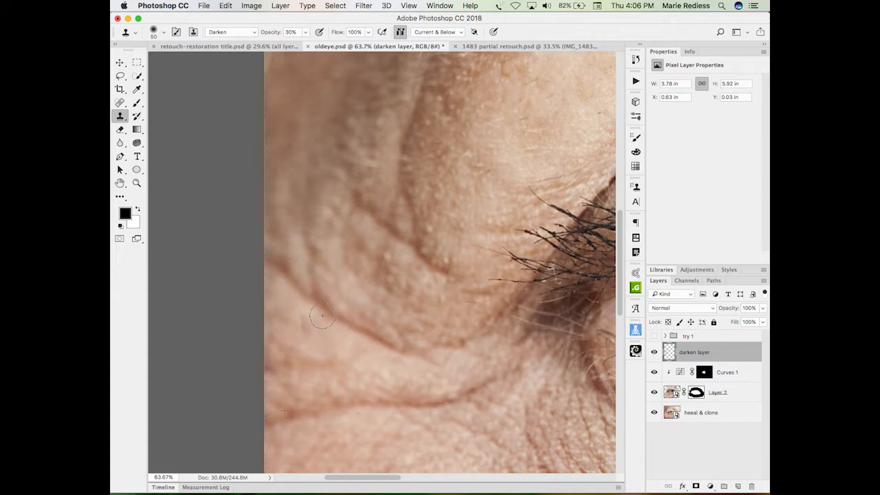
# - Clone over the light skin along the lower temple fold out to the photo's edge and over the ridges above it
pyautogui.press(']')
pyautogui.press(']')
pyautogui.press(']')
pyautogui.press(']')
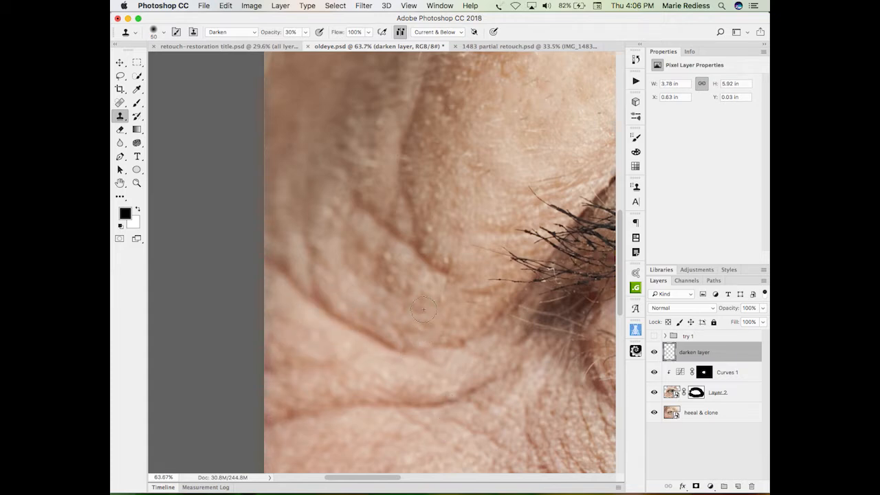
pyautogui.moveTo(380, 348)
pyautogui.mouseDown()
pyautogui.moveTo(319, 311)
pyautogui.moveTo(366, 349)
pyautogui.moveTo(283, 297)
pyautogui.moveTo(270, 276)
pyautogui.mouseUp()
pyautogui.moveTo(462, 170); pyautogui.dragTo(474, 248)
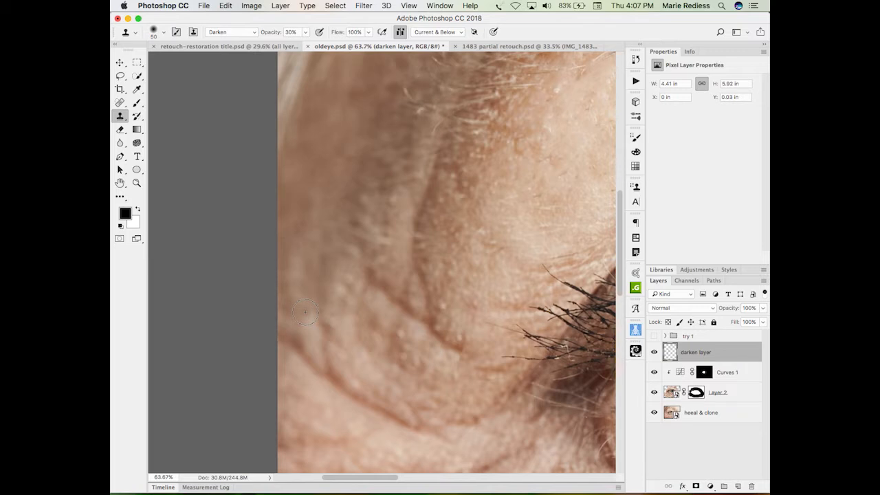
pyautogui.moveTo(305, 316); pyautogui.dragTo(316, 368)
pyautogui.moveTo(342, 295)
pyautogui.mouseDown()
pyautogui.moveTo(342, 346)
pyautogui.moveTo(355, 371)
pyautogui.moveTo(391, 386)
pyautogui.moveTo(358, 351)
pyautogui.moveTo(356, 385)
pyautogui.mouseUp()
pyautogui.click(417, 335)
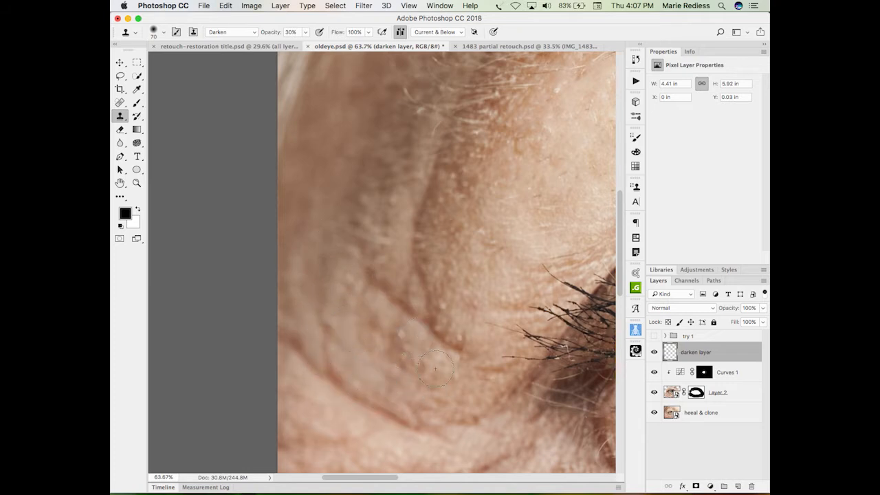
# - Try cloning over the inner end of the temple crease, and erase the stray cloning around it with the Eraser
pyautogui.moveTo(444, 362); pyautogui.dragTo(441, 357)
pyautogui.click(457, 355)
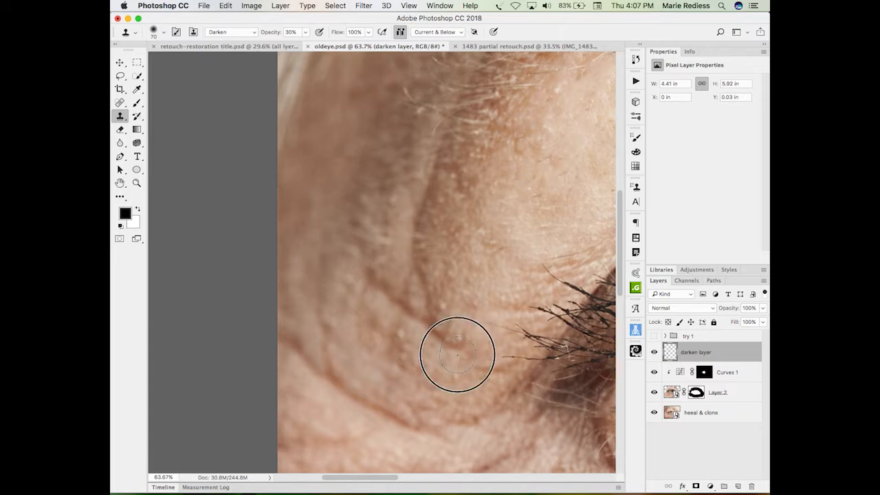
pyautogui.press('e')
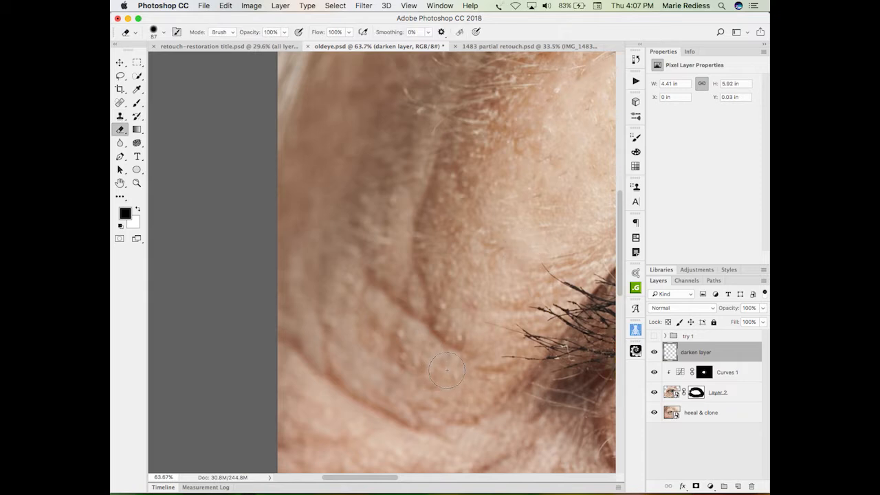
pyautogui.press('p')
pyautogui.press('e')
pyautogui.moveTo(446, 368)
pyautogui.mouseDown()
pyautogui.moveTo(414, 340)
pyautogui.moveTo(423, 369)
pyautogui.moveTo(444, 379)
pyautogui.moveTo(457, 366)
pyautogui.moveTo(500, 371)
pyautogui.mouseUp()
# - Return to the Clone Stamp, sample skin below the temple crease, and clone along the crease's light edge
pyautogui.press('s')
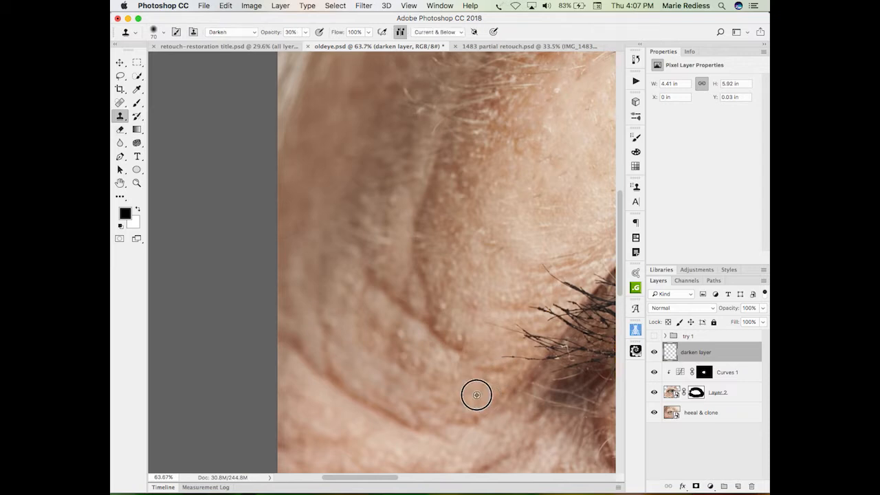
pyautogui.moveTo(439, 346)
pyautogui.mouseDown()
pyautogui.moveTo(416, 331)
pyautogui.moveTo(423, 332)
pyautogui.mouseUp()
pyautogui.moveTo(416, 324)
pyautogui.mouseDown()
pyautogui.moveTo(416, 334)
pyautogui.moveTo(420, 324)
pyautogui.mouseUp()
# - Clone darker skin over the bright highlights on the nose bridge, beside and below the wrinkle near the photo's edge
pyautogui.moveTo(540, 281); pyautogui.dragTo(552, 394)
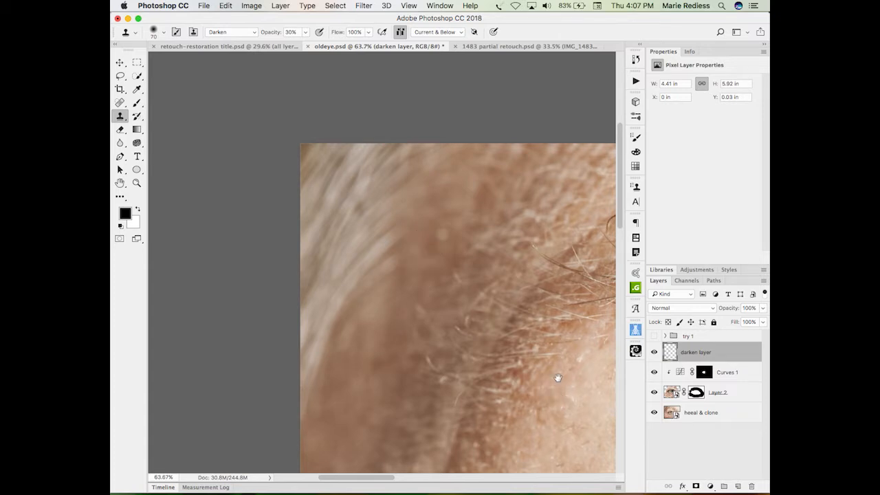
pyautogui.moveTo(559, 378); pyautogui.dragTo(428, 348)
pyautogui.moveTo(564, 322); pyautogui.dragTo(353, 340)
pyautogui.hscroll(3, 308, 334)
pyautogui.scroll(-1, 308, 335)
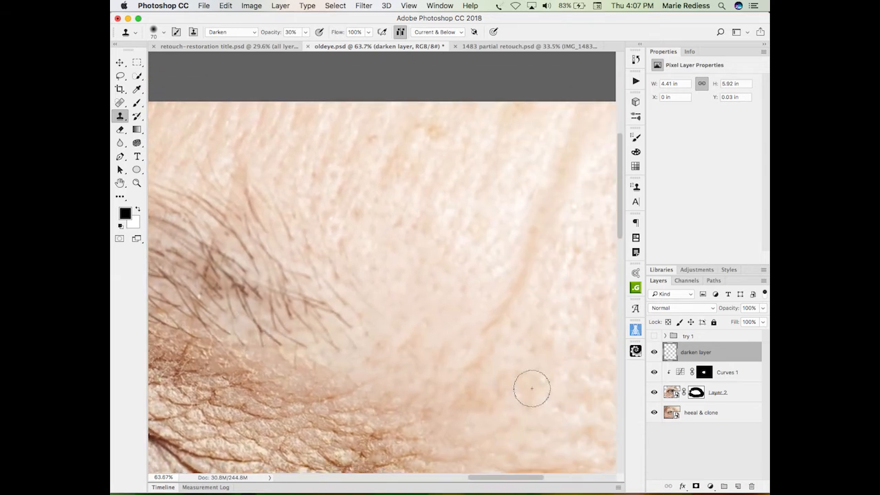
pyautogui.press('super+minus')
pyautogui.press('super+minus')
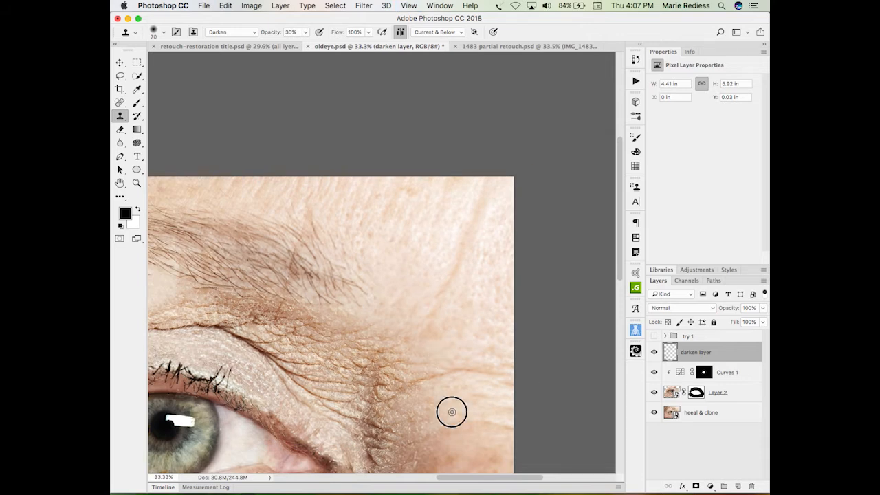
pyautogui.moveTo(479, 417); pyautogui.dragTo(515, 420)
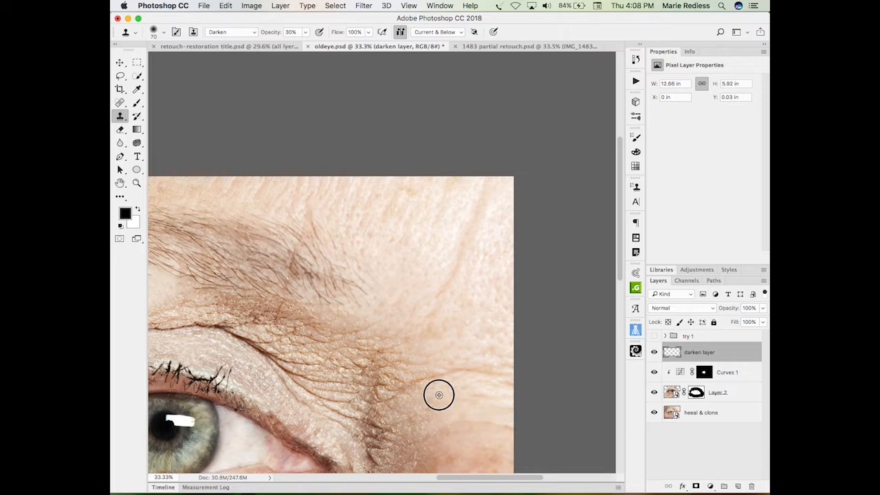
pyautogui.moveTo(474, 392)
pyautogui.mouseDown()
pyautogui.moveTo(520, 393)
pyautogui.moveTo(517, 421)
pyautogui.mouseUp()
pyautogui.click(499, 391)
pyautogui.keyDown('alt'); pyautogui.click(489, 442); pyautogui.keyUp('alt')
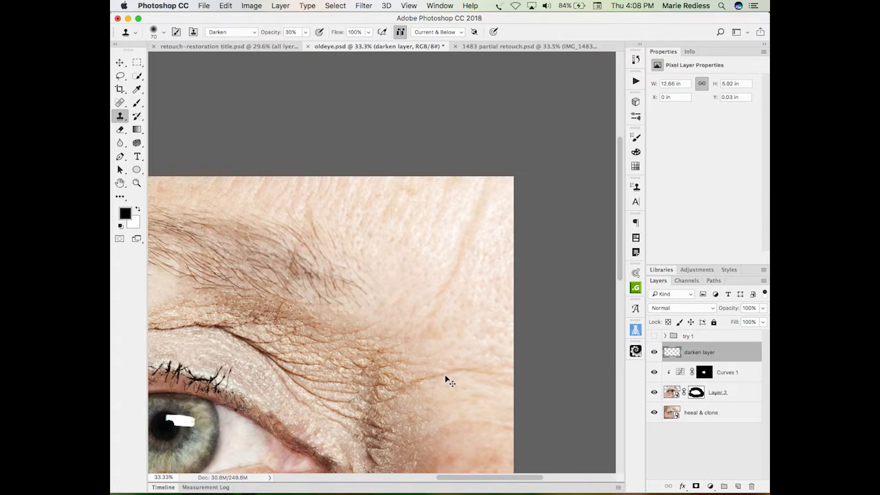
# - With a 385 px Clone Stamp brush, clone darker cheek and nose skin over the bright forehead corner and upper nose bridge
pyautogui.press('super+minus')
pyautogui.press('super+minus')
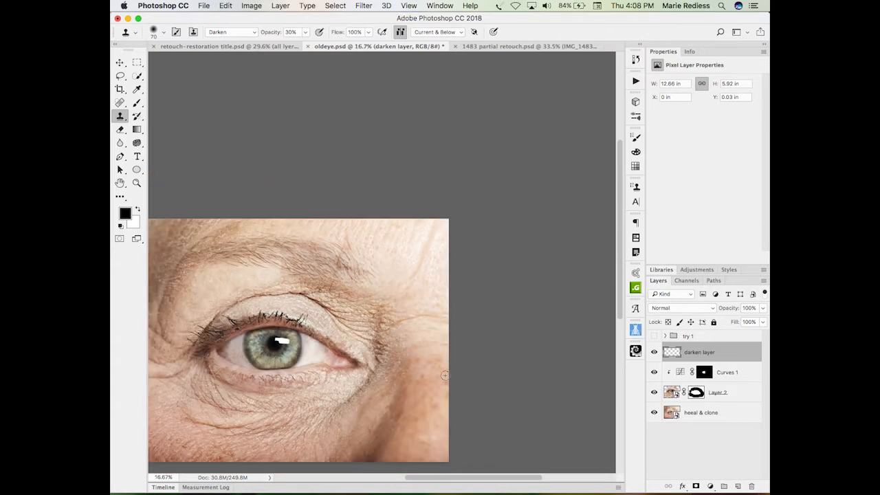
pyautogui.moveTo(424, 342); pyautogui.dragTo(477, 304)
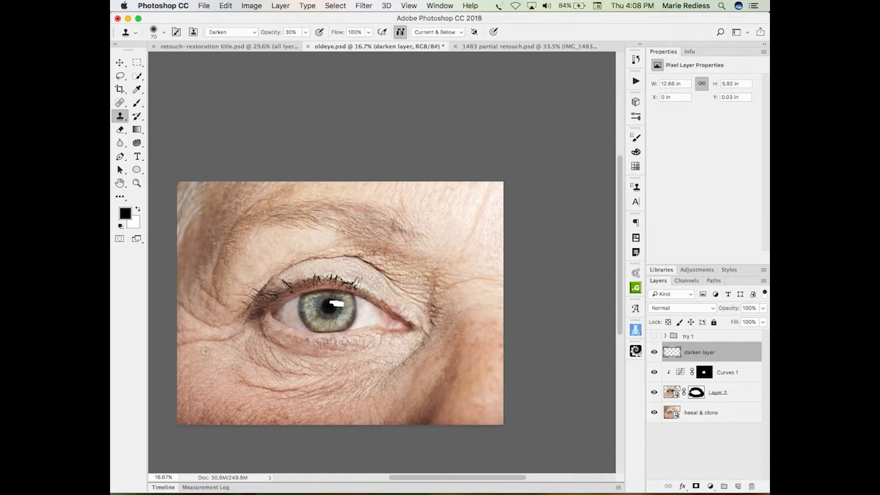
pyautogui.moveTo(207, 362); pyautogui.dragTo(221, 357)
pyautogui.keyDown('alt'); pyautogui.click(198, 366); pyautogui.keyUp('alt')
pyautogui.moveTo(461, 230); pyautogui.dragTo(477, 198)
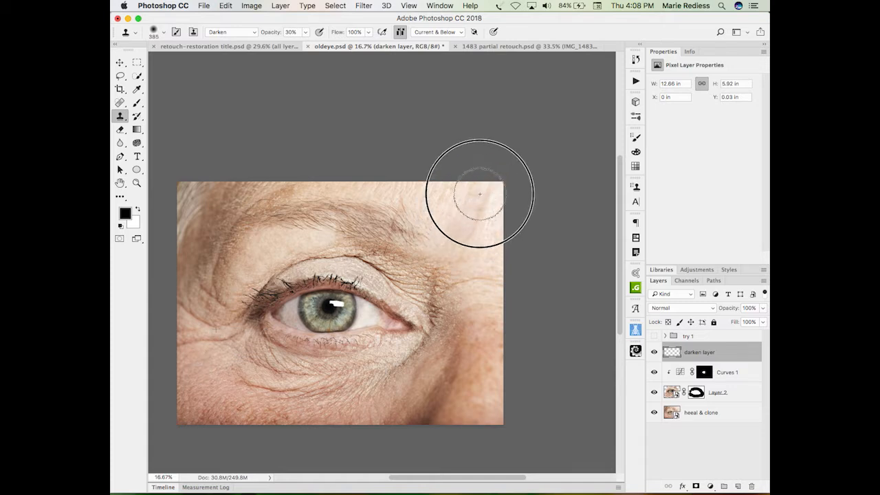
pyautogui.keyDown('alt'); pyautogui.click(481, 389); pyautogui.keyUp('alt')
pyautogui.moveTo(490, 254)
pyautogui.mouseDown()
pyautogui.moveTo(501, 206)
pyautogui.moveTo(480, 257)
pyautogui.mouseUp()
# - Try cloning skin sampled from the lower nose over the bright forehead corner, and undo that stroke
pyautogui.keyDown('alt'); pyautogui.click(482, 402); pyautogui.keyUp('alt')
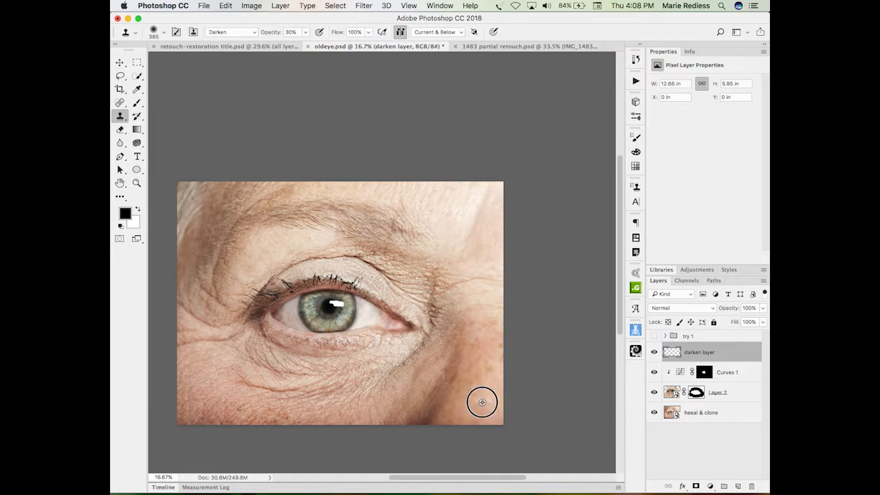
pyautogui.moveTo(464, 216)
pyautogui.mouseDown()
pyautogui.moveTo(456, 236)
pyautogui.moveTo(474, 199)
pyautogui.mouseUp()
pyautogui.press('super+z')
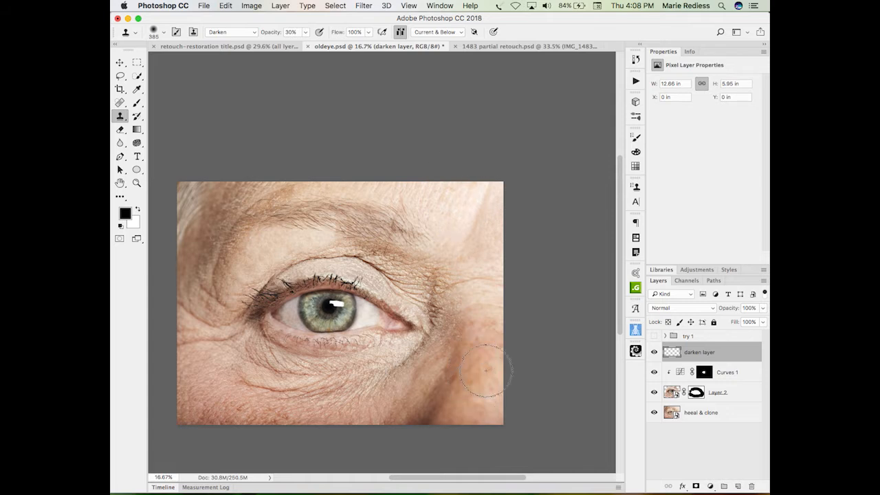
# - Try cloning darker skin along the forehead's upper edge, and undo the stroke
pyautogui.moveTo(469, 180)
pyautogui.mouseDown()
pyautogui.moveTo(454, 235)
pyautogui.moveTo(447, 195)
pyautogui.mouseUp()
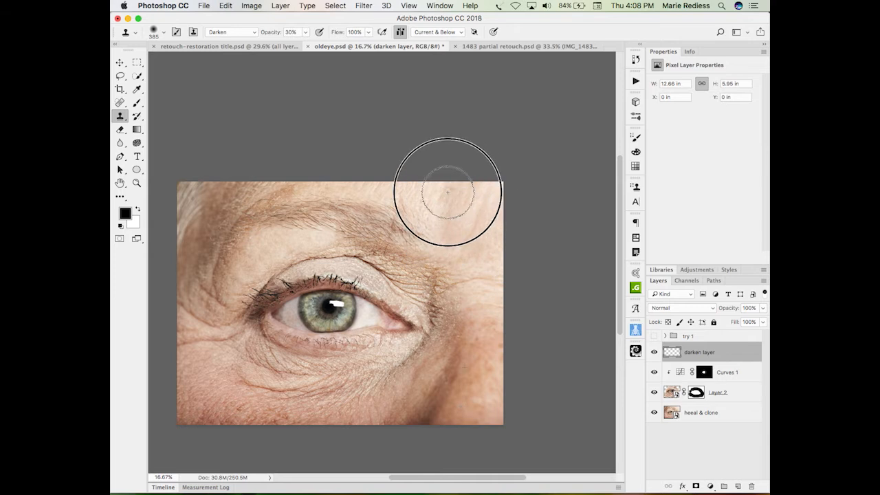
pyautogui.press('super+z')
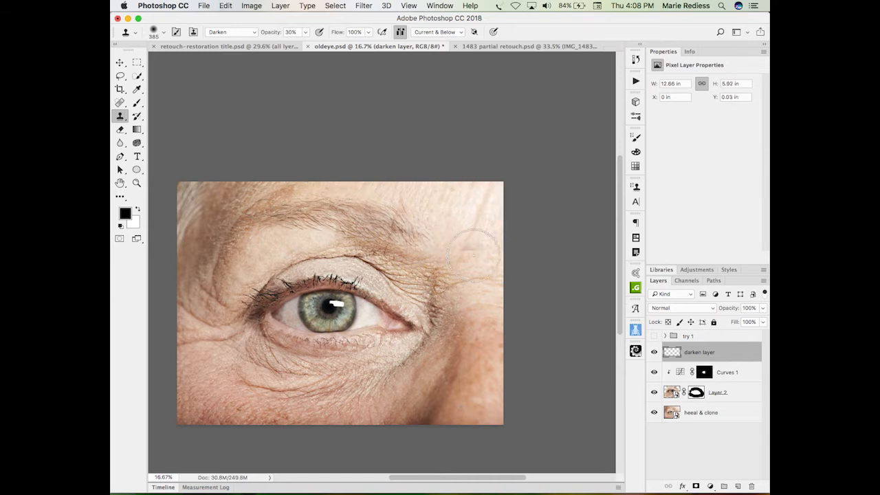
# - Rename the "heeal & clone" smart object layer as "face * heal"
pyautogui.doubleClick(700, 413)
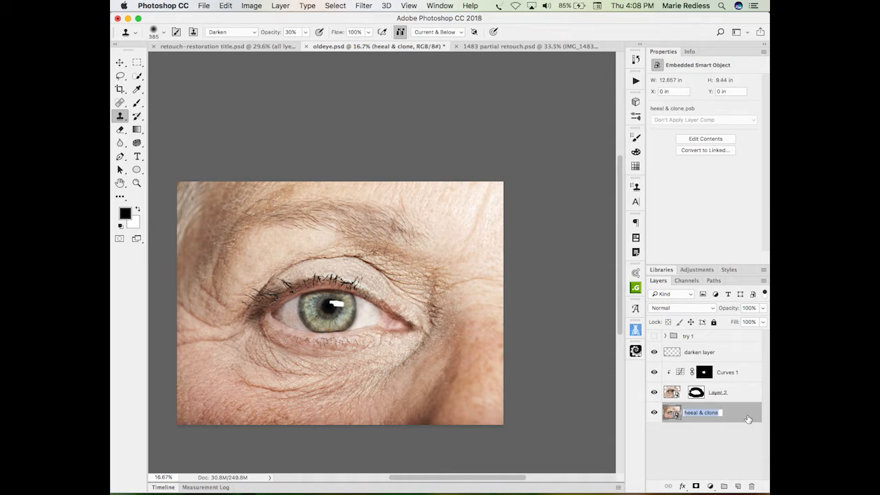
pyautogui.write('face * heal')
pyautogui.press('Return')
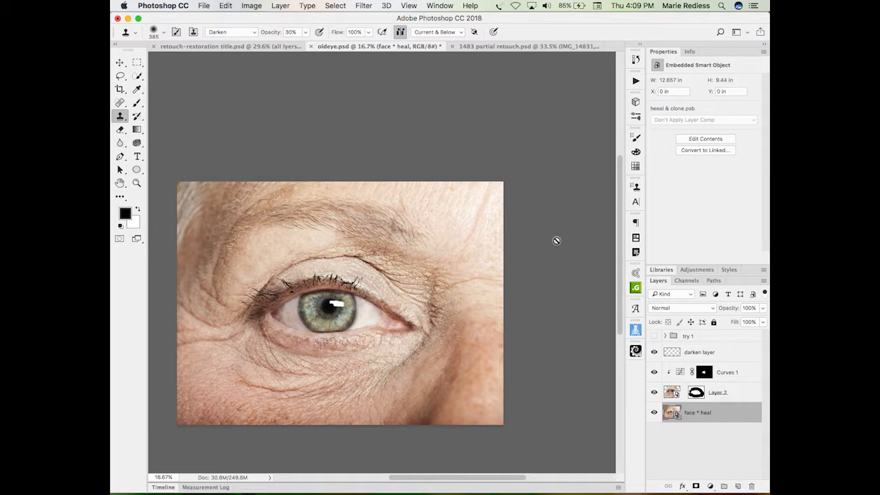
# - Apply the Camera Raw Filter to the face * heal layer with Highlights at -91, and compare the image with the smart filter off and on
pyautogui.click(364, 5)
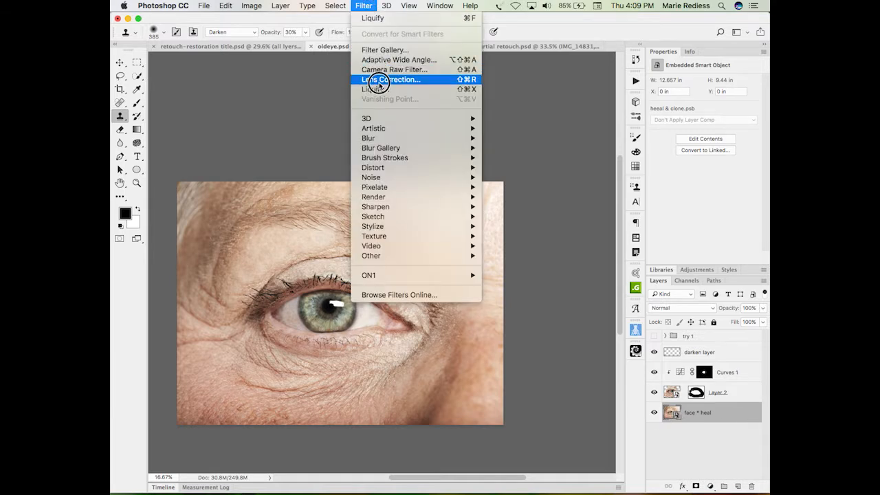
pyautogui.click(394, 69)
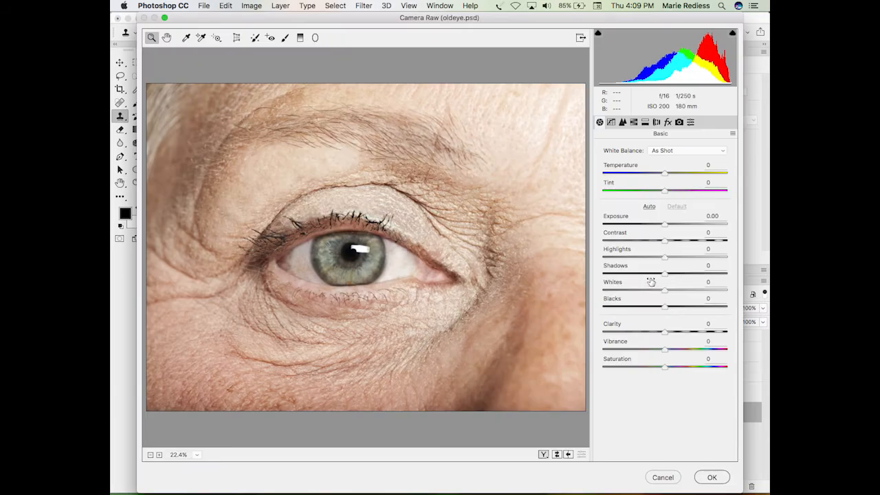
pyautogui.moveTo(664, 261); pyautogui.dragTo(607, 257)
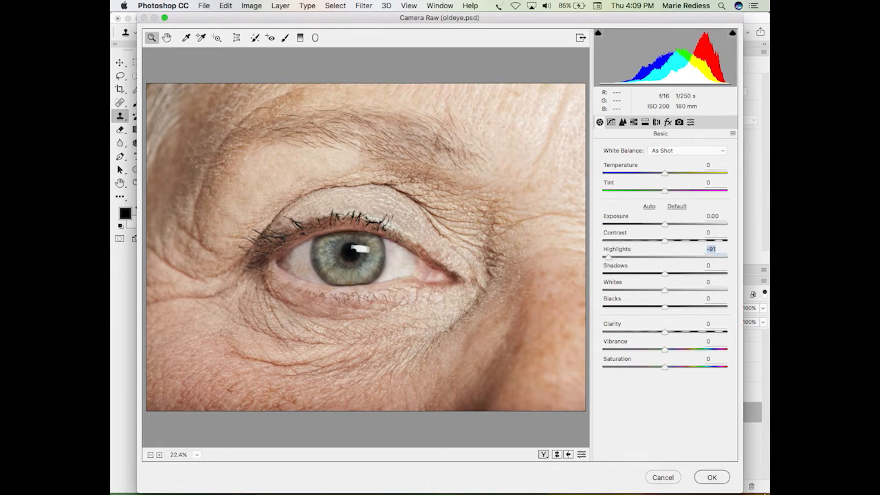
pyautogui.click(719, 482)
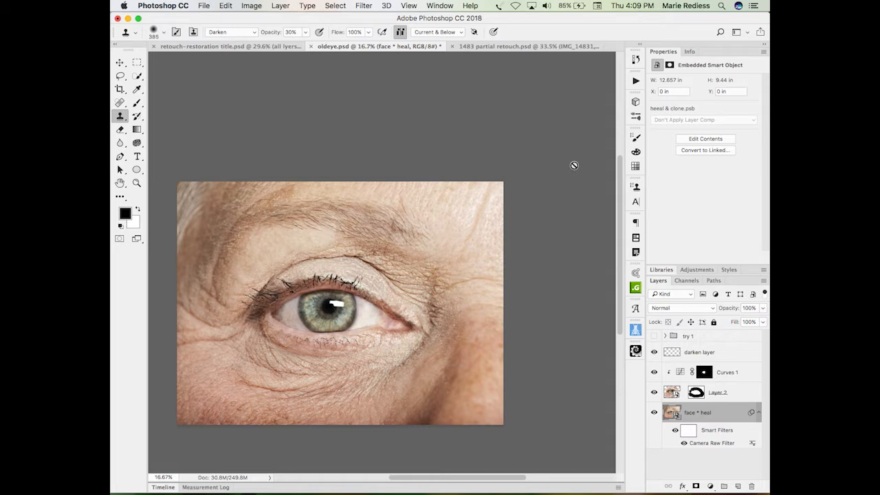
pyautogui.click(675, 431)
pyautogui.click(675, 431)
# - Add a new layer above the darken layer and name it "lighten"
pyautogui.click(721, 353)
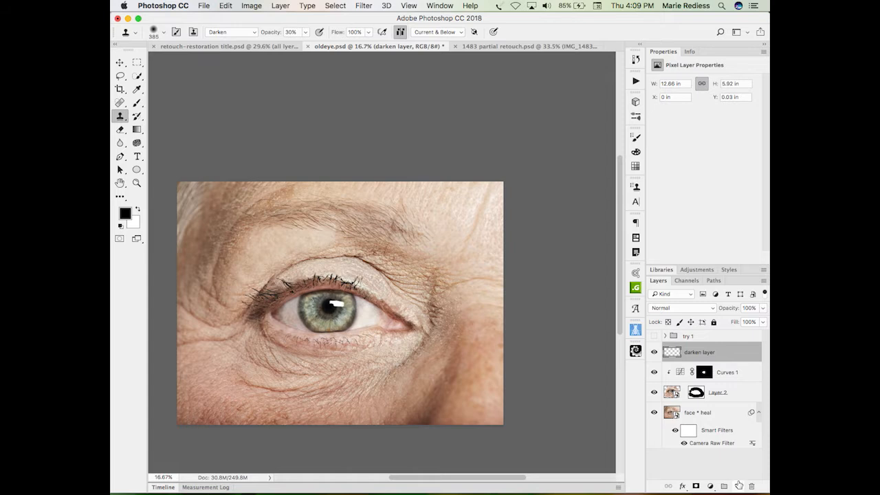
pyautogui.click(738, 486)
pyautogui.doubleClick(693, 353)
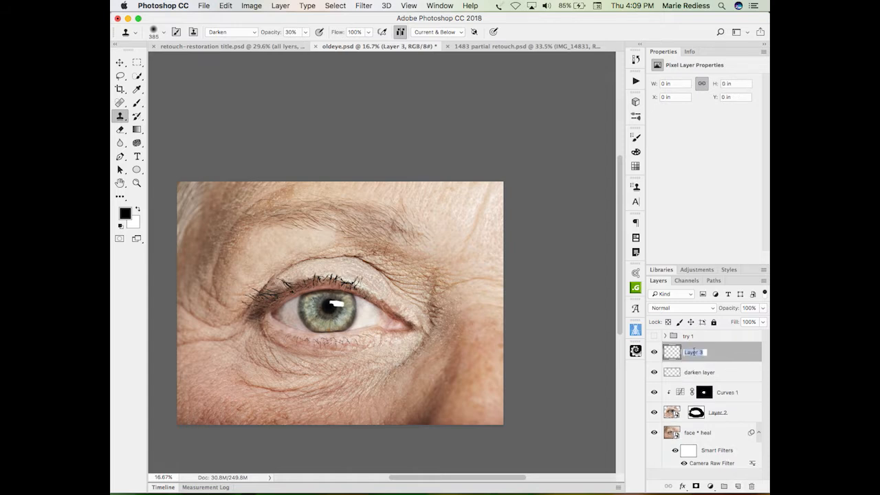
pyautogui.write('lighten')
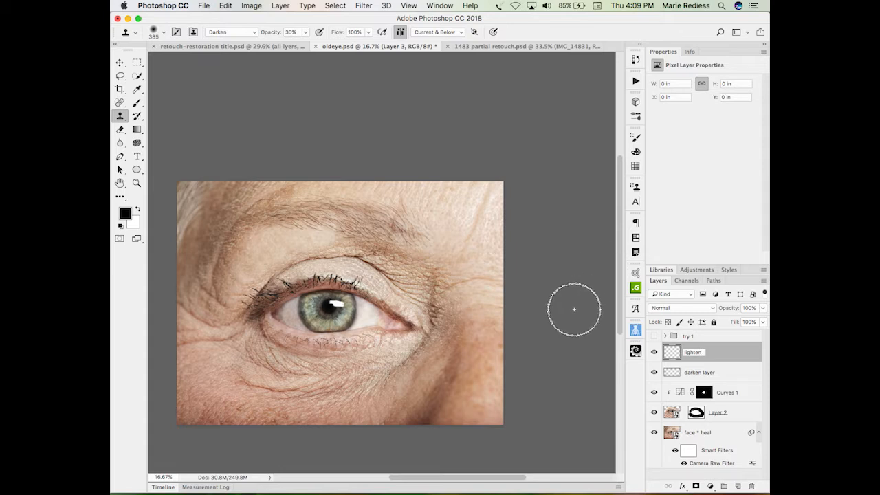
pyautogui.press('Return')
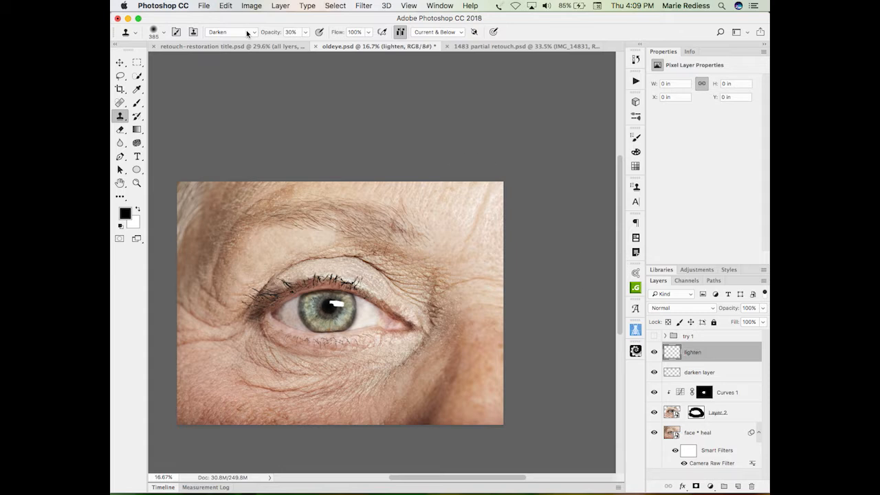
# - Set the Clone Stamp's blending mode to Lighten and reduce its brush size to 150 px
pyautogui.click(251, 33)
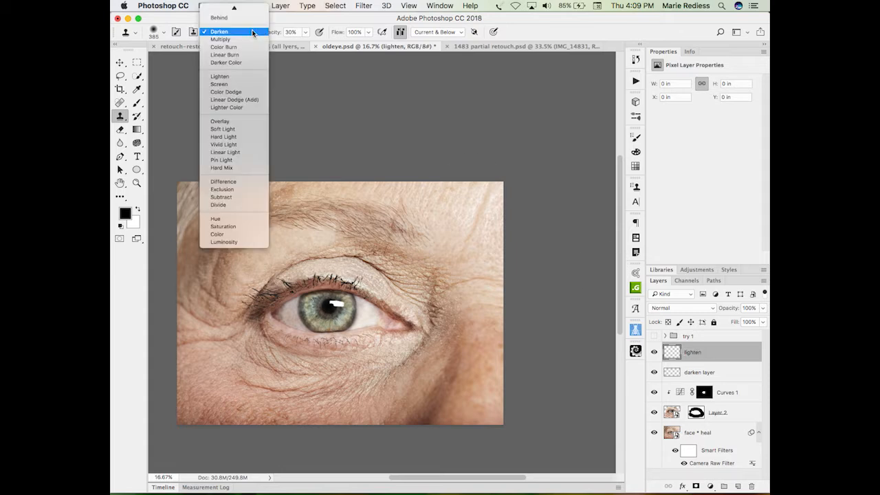
pyautogui.click(241, 77)
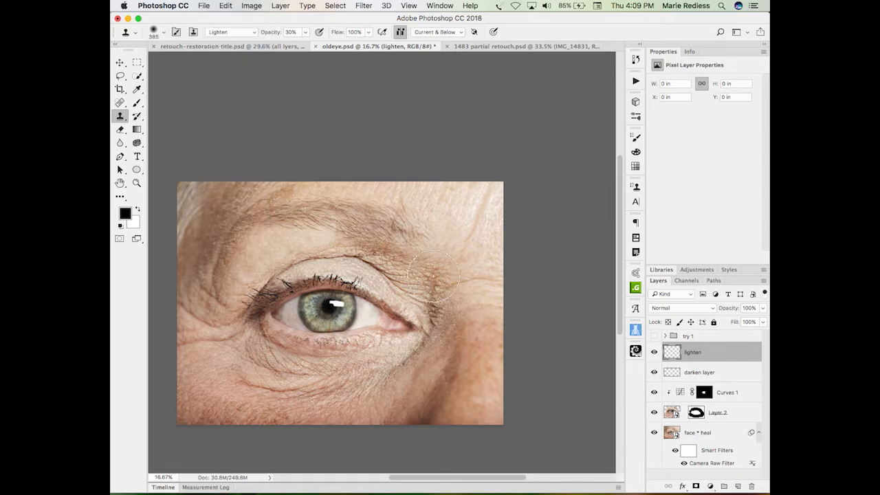
pyautogui.press('[')
pyautogui.press('[')
pyautogui.press('[')
pyautogui.press('[')
pyautogui.press('[')
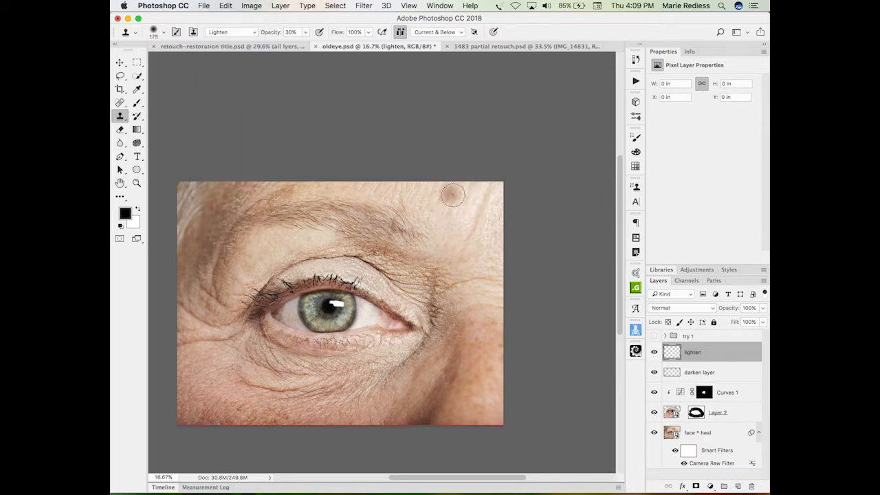
# - Sample light forehead skin and clone it over the dark creases between the eyebrow and the photo's edge
pyautogui.keyDown('alt'); pyautogui.click(453, 190); pyautogui.keyUp('alt')
pyautogui.moveTo(478, 211); pyautogui.dragTo(472, 242)
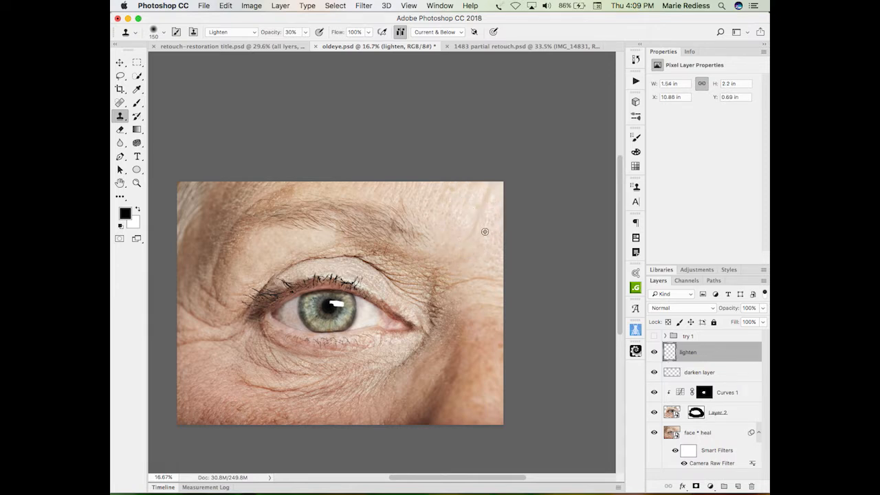
pyautogui.moveTo(481, 208)
pyautogui.mouseDown()
pyautogui.moveTo(435, 197)
pyautogui.moveTo(486, 193)
pyautogui.moveTo(480, 222)
pyautogui.moveTo(448, 200)
pyautogui.moveTo(488, 194)
pyautogui.moveTo(496, 235)
pyautogui.moveTo(486, 195)
pyautogui.moveTo(480, 220)
pyautogui.mouseUp()
pyautogui.keyDown('alt'); pyautogui.click(435, 196); pyautogui.keyUp('alt')
pyautogui.keyDown('alt'); pyautogui.click(449, 199); pyautogui.keyUp('alt')
pyautogui.keyDown('alt'); pyautogui.click(496, 235); pyautogui.keyUp('alt')
pyautogui.keyDown('alt'); pyautogui.click(454, 211); pyautogui.keyUp('alt')
pyautogui.keyDown('alt'); pyautogui.click(471, 183); pyautogui.keyUp('alt')
pyautogui.moveTo(474, 187)
pyautogui.mouseDown()
pyautogui.moveTo(466, 199)
pyautogui.moveTo(466, 243)
pyautogui.mouseUp()
# - Clone light skin sampled from the nose bridge over the horizontal wrinkle crossing it
pyautogui.keyDown('alt'); pyautogui.click(451, 285); pyautogui.keyUp('alt')
pyautogui.moveTo(489, 279); pyautogui.dragTo(456, 286)
pyautogui.moveTo(462, 283); pyautogui.dragTo(486, 282)
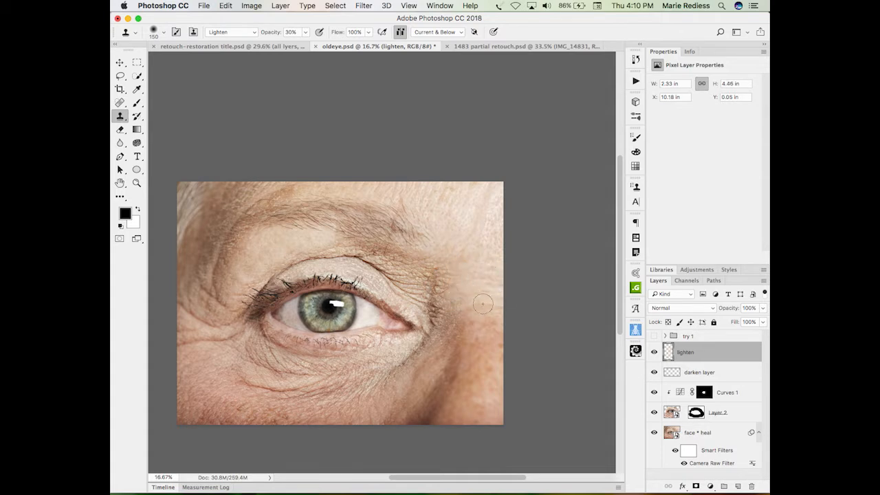
pyautogui.keyDown('alt'); pyautogui.click(488, 299); pyautogui.keyUp('alt')
pyautogui.moveTo(487, 303)
pyautogui.mouseDown()
pyautogui.moveTo(503, 304)
pyautogui.moveTo(458, 309)
pyautogui.moveTo(478, 291)
pyautogui.mouseUp()
# - Clone light skin sampled from under the eyebrow over the darker forehead area above the eyebrow's outer half
pyautogui.keyDown('alt'); pyautogui.click(305, 243); pyautogui.keyUp('alt')
pyautogui.moveTo(277, 194)
pyautogui.mouseDown()
pyautogui.moveTo(284, 191)
pyautogui.moveTo(263, 193)
pyautogui.mouseUp()
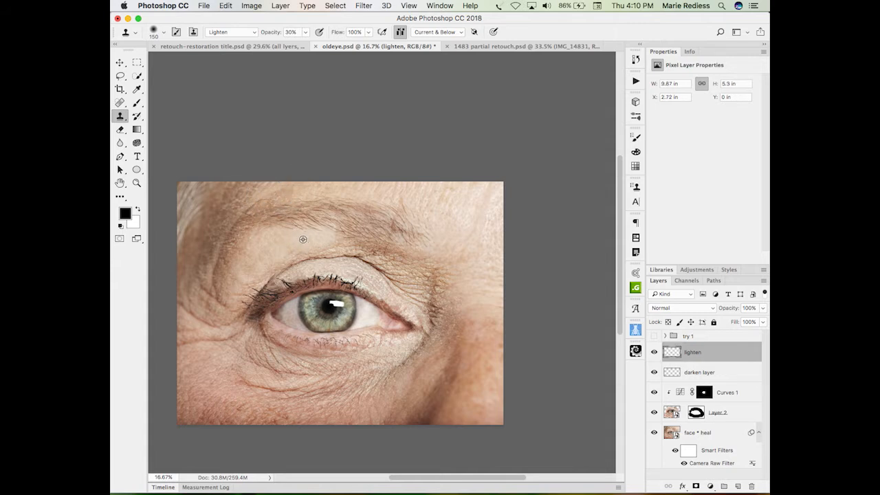
pyautogui.moveTo(285, 189)
pyautogui.mouseDown()
pyautogui.moveTo(246, 218)
pyautogui.moveTo(262, 195)
pyautogui.mouseUp()
# - Clone light upper-eyelid skin over the dark area and vertical creases on the temple beside the eye
pyautogui.keyDown('alt'); pyautogui.click(275, 252); pyautogui.keyUp('alt')
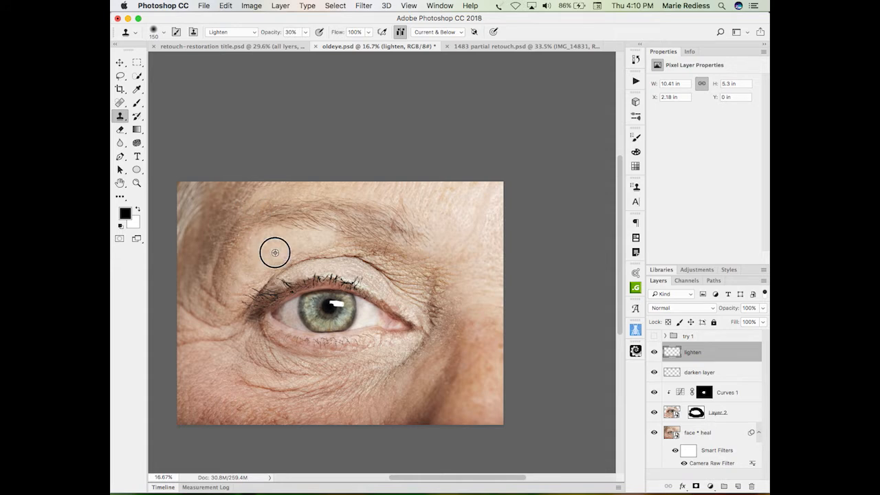
pyautogui.moveTo(244, 233)
pyautogui.mouseDown()
pyautogui.moveTo(240, 214)
pyautogui.moveTo(218, 269)
pyautogui.mouseUp()
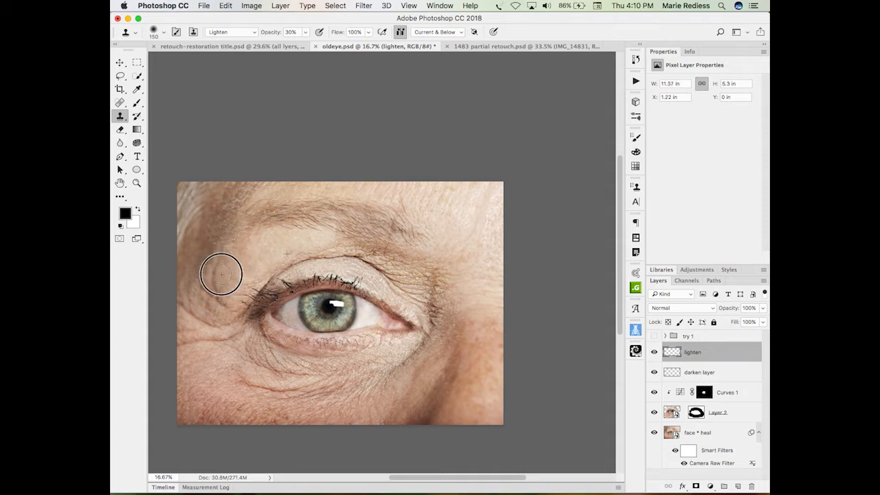
pyautogui.moveTo(225, 263)
pyautogui.mouseDown()
pyautogui.moveTo(214, 281)
pyautogui.moveTo(268, 254)
pyautogui.moveTo(250, 268)
pyautogui.mouseUp()
pyautogui.keyDown('alt'); pyautogui.click(269, 254); pyautogui.keyUp('alt')
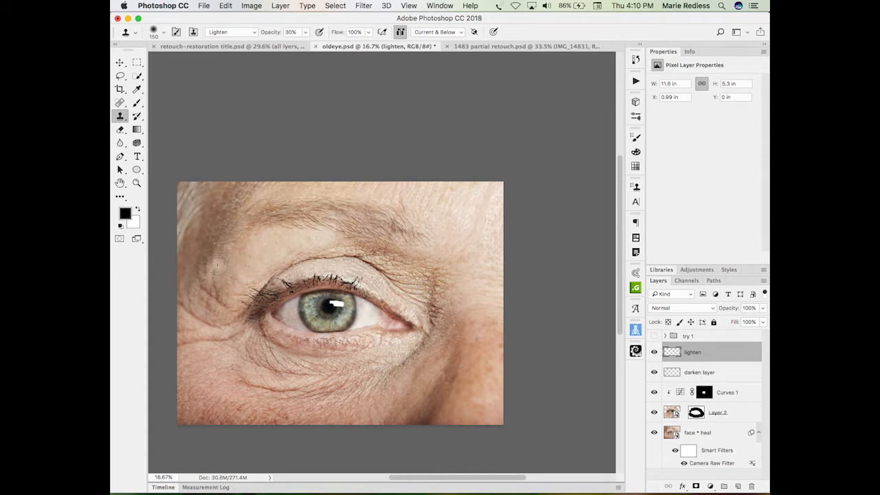
pyautogui.keyDown('alt'); pyautogui.click(270, 247); pyautogui.keyUp('alt')
pyautogui.moveTo(215, 278)
pyautogui.mouseDown()
pyautogui.moveTo(222, 300)
pyautogui.moveTo(204, 287)
pyautogui.moveTo(224, 327)
pyautogui.moveTo(223, 310)
pyautogui.moveTo(201, 285)
pyautogui.moveTo(227, 310)
pyautogui.moveTo(206, 297)
pyautogui.mouseUp()
# - Sample light cheek skin below the temple and clone it over the crow's-feet creases beside the outer eye corner
pyautogui.keyDown('alt'); pyautogui.click(214, 363); pyautogui.keyUp('alt')
pyautogui.keyDown('alt'); pyautogui.click(219, 363); pyautogui.keyUp('alt')
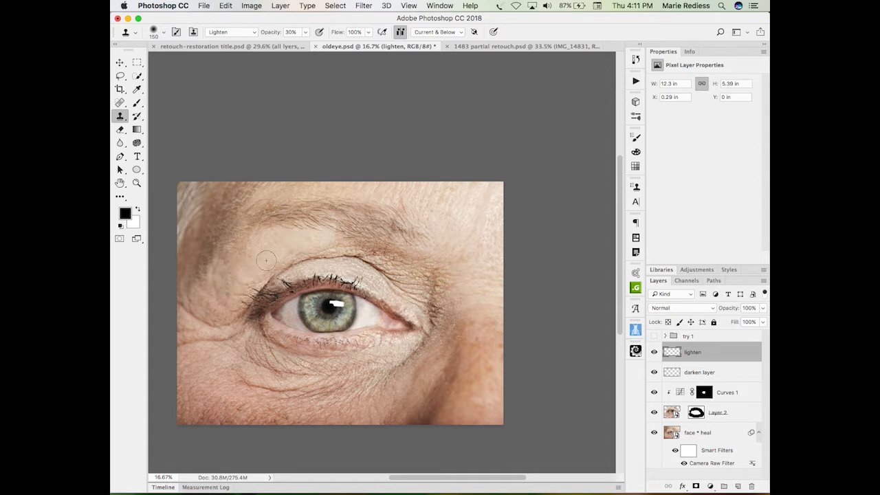
pyautogui.keyDown('alt'); pyautogui.click(213, 354); pyautogui.keyUp('alt')
pyautogui.moveTo(241, 327); pyautogui.dragTo(187, 347)
pyautogui.moveTo(239, 332); pyautogui.dragTo(210, 361)
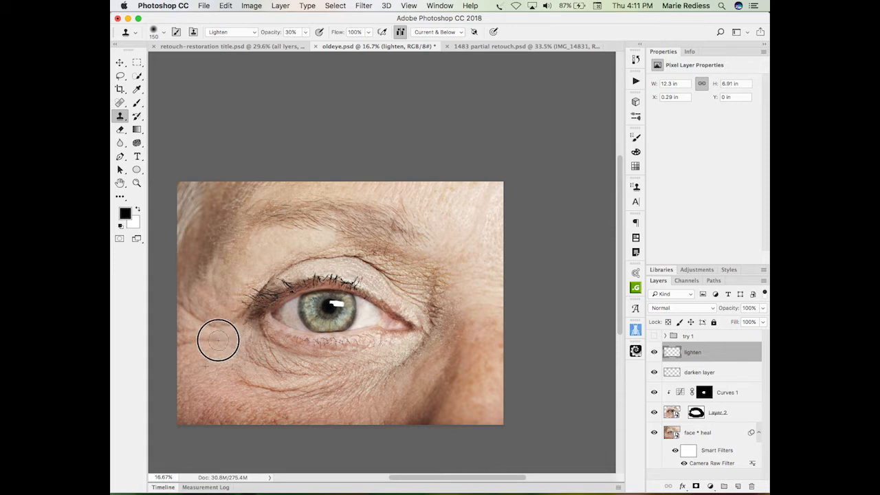
# - Clone light skin over the remaining temple crease out to the photo's edge and over the dark area above the eyebrow's outer end
pyautogui.press(']')
pyautogui.press(']')
pyautogui.press(']')
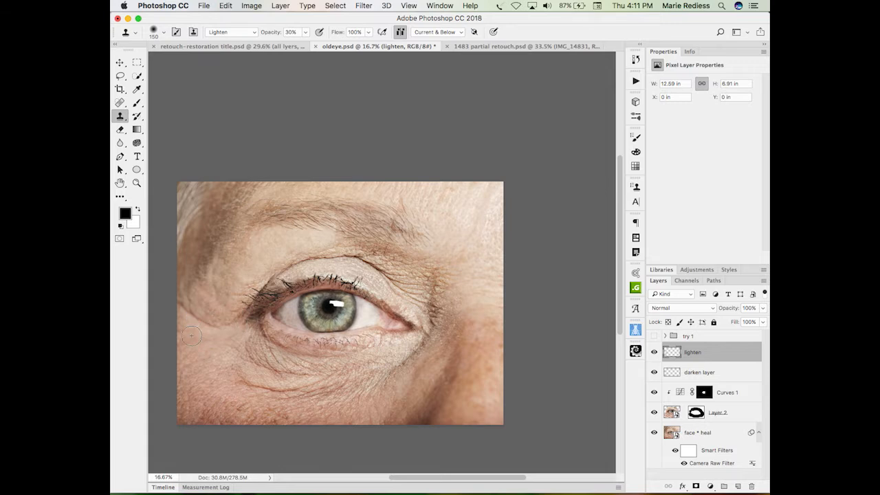
pyautogui.moveTo(220, 332)
pyautogui.mouseDown()
pyautogui.moveTo(161, 306)
pyautogui.moveTo(208, 323)
pyautogui.moveTo(165, 301)
pyautogui.mouseUp()
pyautogui.moveTo(272, 194); pyautogui.dragTo(216, 214)
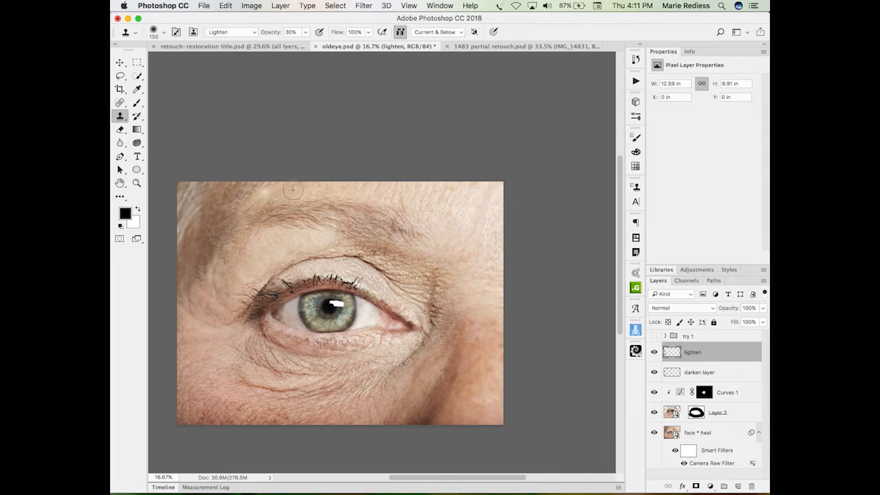
pyautogui.moveTo(226, 206); pyautogui.dragTo(240, 207)
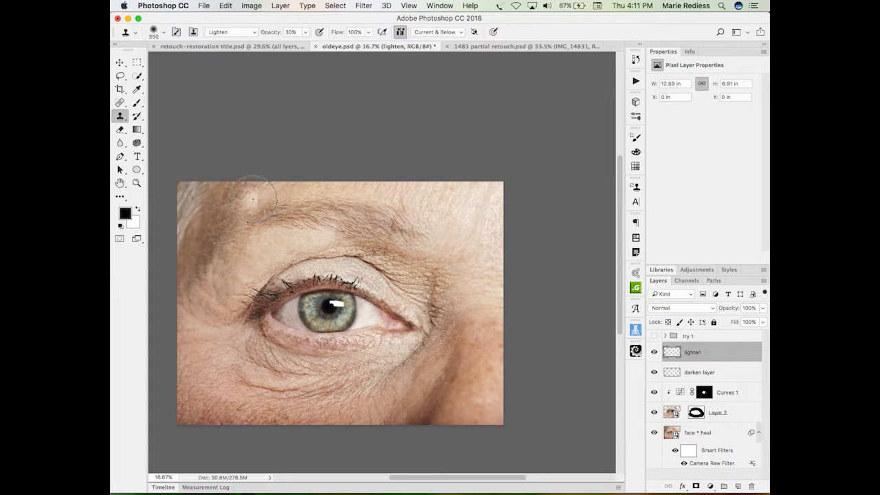
# - With a 350 px Clone Stamp brush, sample bright skin from the forehead corner and clone it over the dark upper temple
pyautogui.press('z')
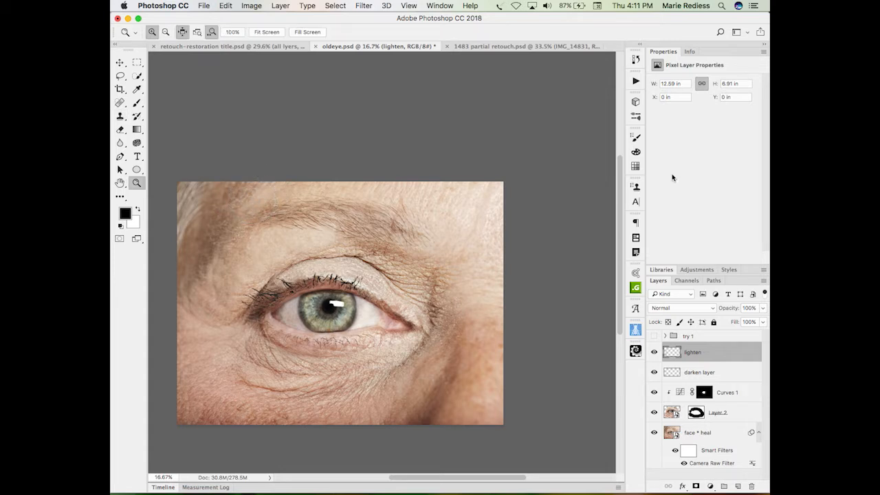
pyautogui.press('alt')
pyautogui.keyDown('alt'); pyautogui.click(477, 216); pyautogui.keyUp('alt')
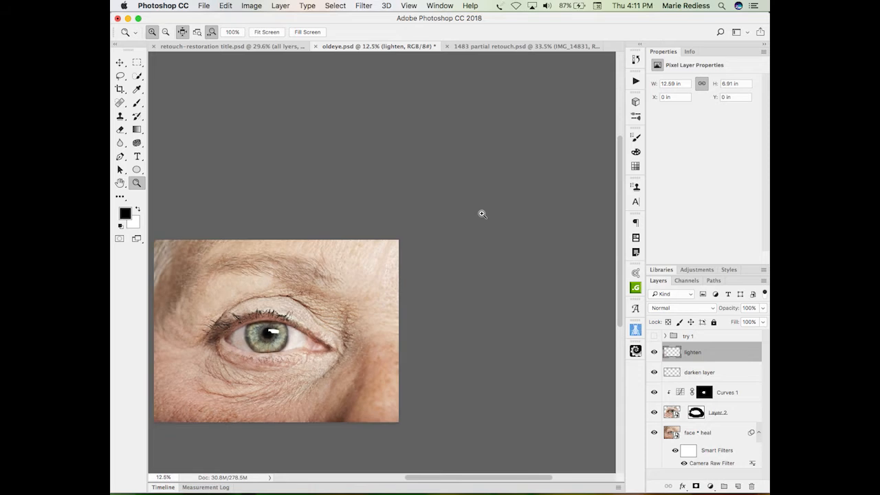
pyautogui.click(481, 228)
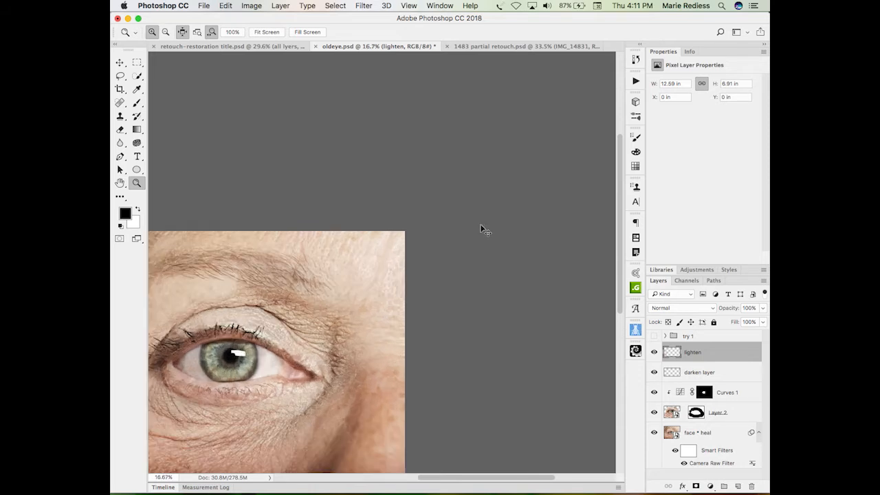
pyautogui.moveTo(334, 266); pyautogui.dragTo(555, 218)
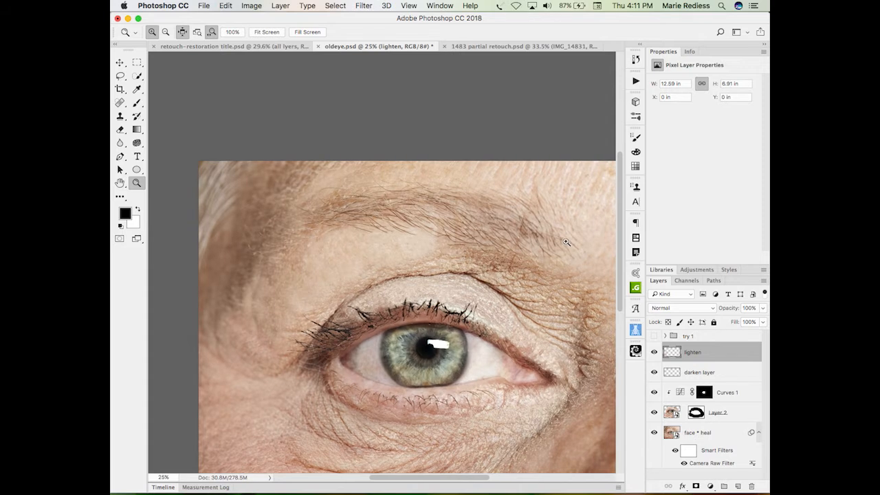
pyautogui.press('s')
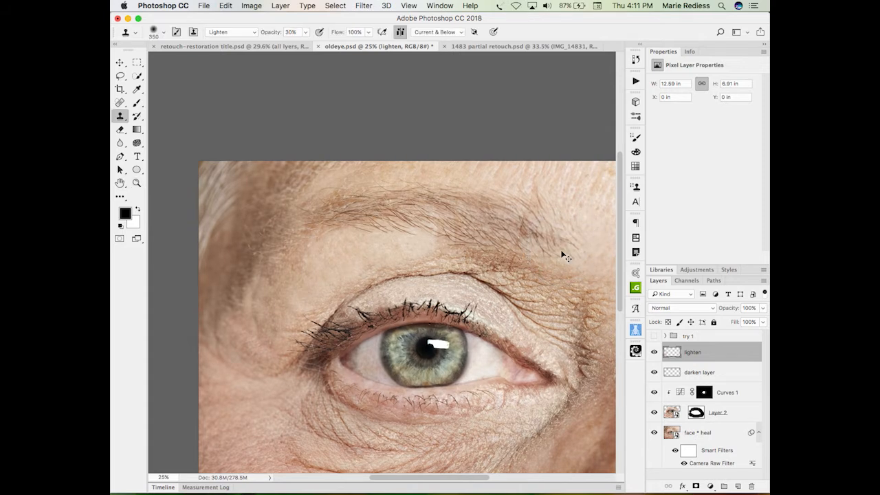
pyautogui.press('super+0')
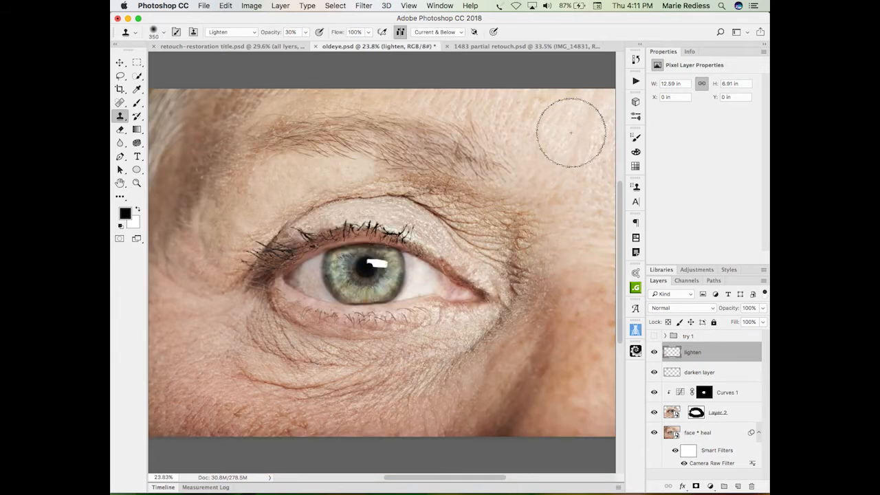
pyautogui.keyDown('alt'); pyautogui.click(581, 126); pyautogui.keyUp('alt')
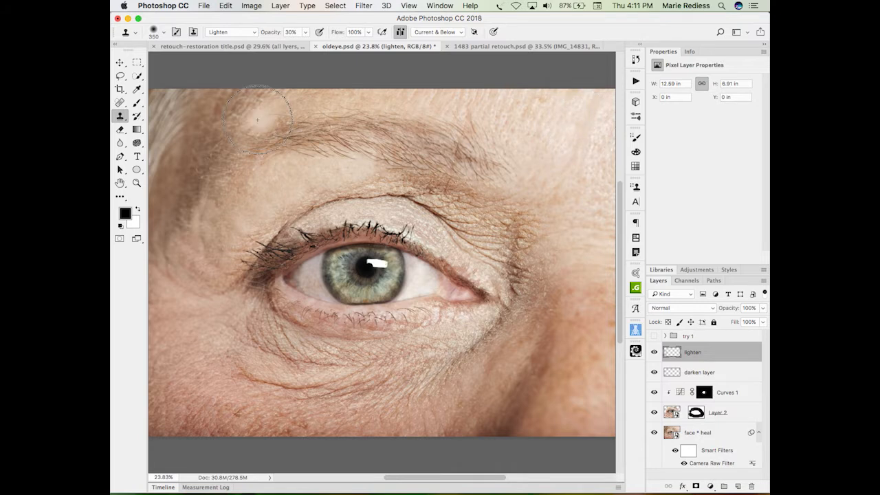
pyautogui.moveTo(241, 115)
pyautogui.mouseDown()
pyautogui.moveTo(222, 123)
pyautogui.moveTo(196, 171)
pyautogui.mouseUp()
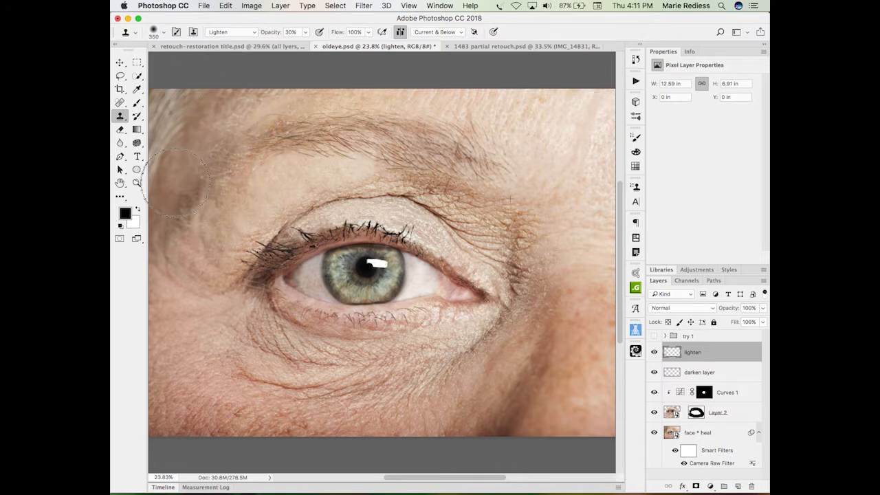
pyautogui.press('super+minus')
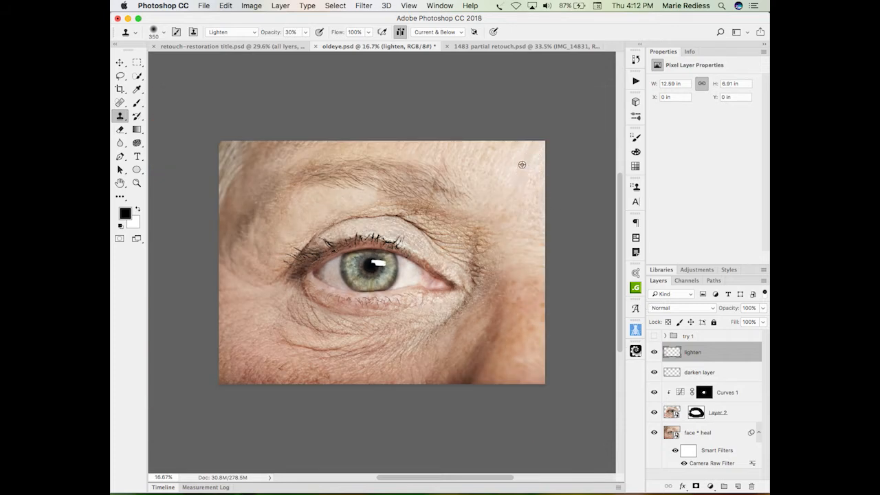
pyautogui.press(']')
pyautogui.press(']')
pyautogui.press(']')
pyautogui.press(']')
pyautogui.moveTo(240, 226)
pyautogui.mouseDown()
pyautogui.moveTo(220, 211)
pyautogui.moveTo(237, 179)
pyautogui.mouseUp()
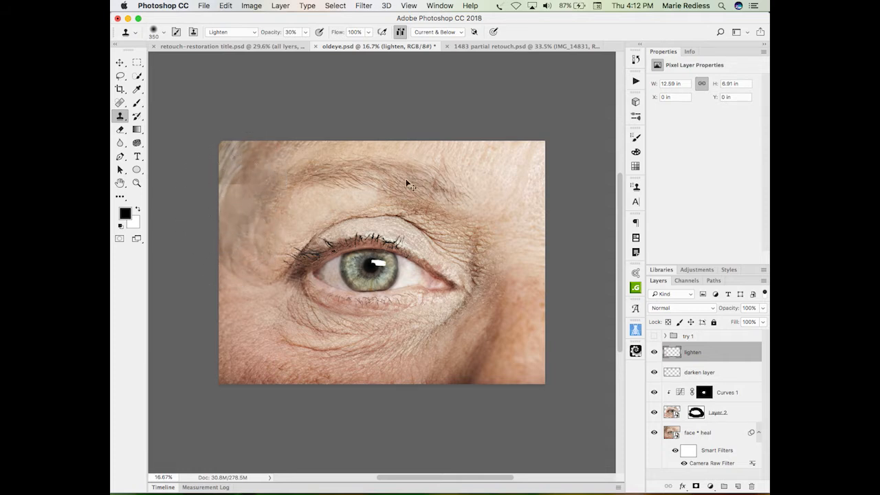
pyautogui.press('super+z')
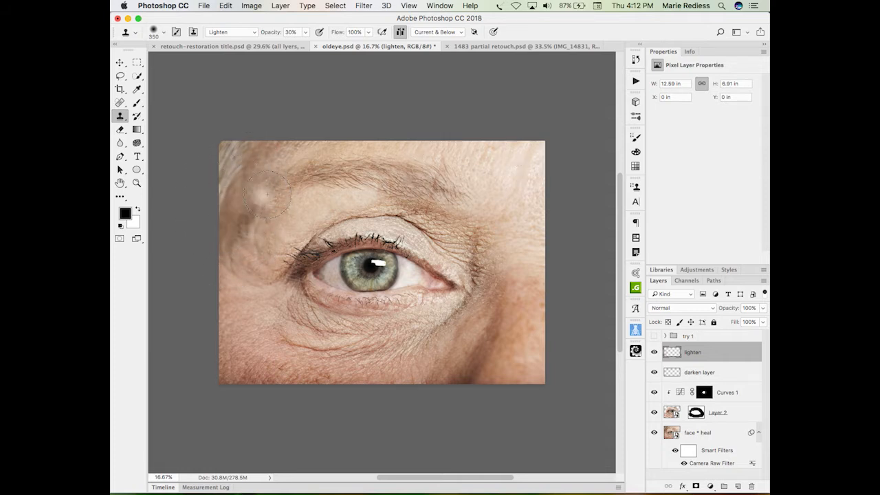
# - Sample bright forehead skin above the brow's inner end and clone it over the dark outer temple and brow end
pyautogui.moveTo(265, 198); pyautogui.dragTo(251, 238)
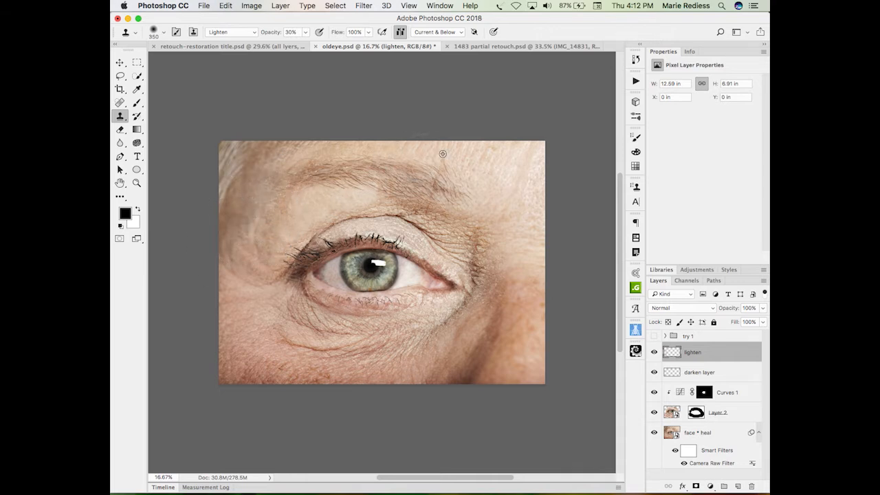
pyautogui.keyDown('alt'); pyautogui.click(511, 161); pyautogui.keyUp('alt')
pyautogui.moveTo(275, 163); pyautogui.dragTo(232, 228)
pyautogui.keyDown('alt'); pyautogui.click(499, 182); pyautogui.keyUp('alt')
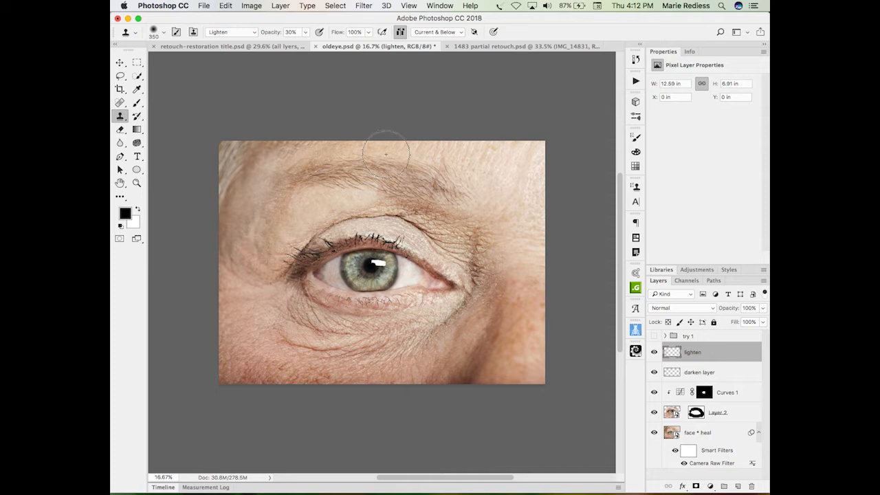
pyautogui.moveTo(266, 151); pyautogui.dragTo(215, 211)
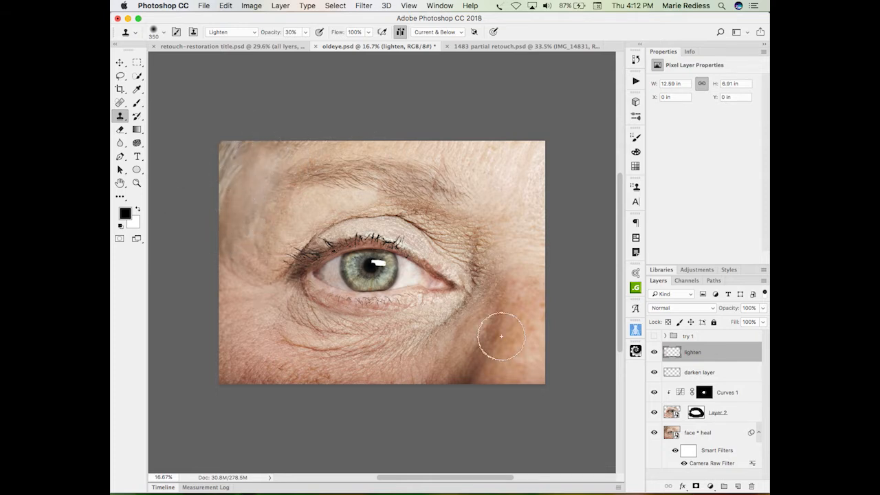
# - Sample light skin from the forehead and inner brow bone and clone it over the dark creases beside the inner eye corner
pyautogui.keyDown('alt'); pyautogui.click(490, 172); pyautogui.keyUp('alt')
pyautogui.moveTo(495, 251)
pyautogui.mouseDown()
pyautogui.moveTo(499, 233)
pyautogui.moveTo(472, 243)
pyautogui.moveTo(478, 255)
pyautogui.moveTo(476, 239)
pyautogui.mouseUp()
pyautogui.keyDown('alt'); pyautogui.click(453, 231); pyautogui.keyUp('alt')
pyautogui.keyDown('alt'); pyautogui.click(459, 235); pyautogui.keyUp('alt')
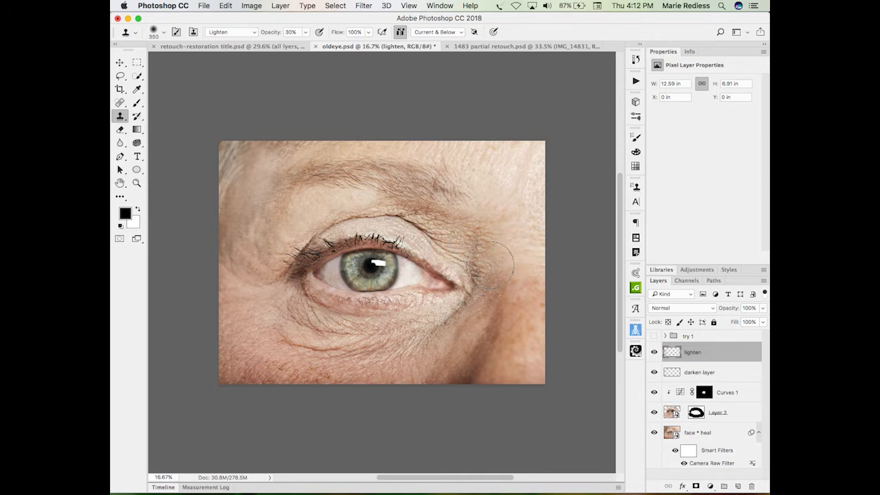
pyautogui.moveTo(481, 280)
pyautogui.mouseDown()
pyautogui.moveTo(471, 252)
pyautogui.moveTo(474, 259)
pyautogui.mouseUp()
# - Sample lighter skin on the side of the nose and clone it over the shadow between nose and cheek
pyautogui.keyDown('alt'); pyautogui.click(525, 351); pyautogui.keyUp('alt')
pyautogui.moveTo(480, 318)
pyautogui.mouseDown()
pyautogui.moveTo(478, 368)
pyautogui.moveTo(505, 323)
pyautogui.moveTo(493, 355)
pyautogui.moveTo(452, 385)
pyautogui.moveTo(469, 343)
pyautogui.mouseUp()
pyautogui.keyDown('alt'); pyautogui.click(485, 354); pyautogui.keyUp('alt')
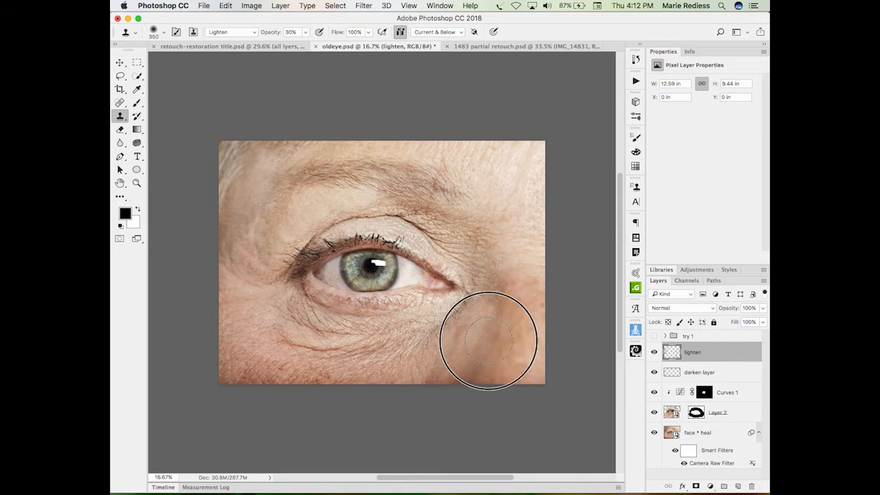
pyautogui.moveTo(432, 369); pyautogui.dragTo(474, 369)
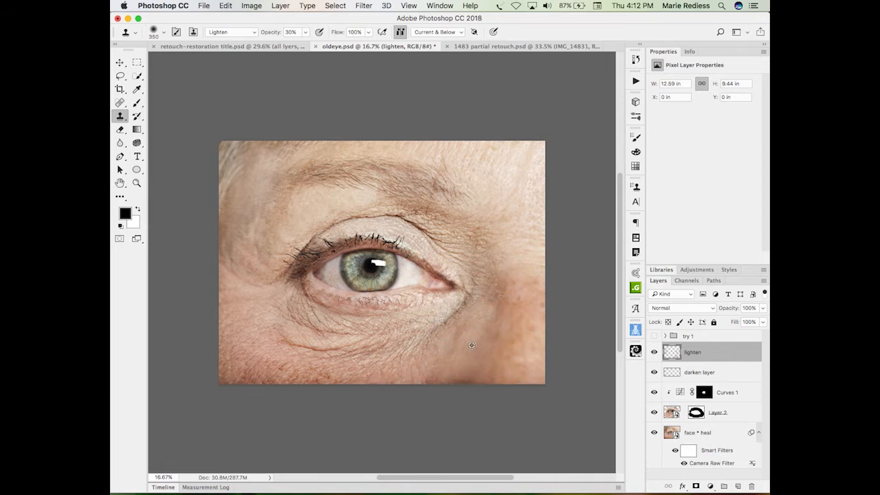
pyautogui.moveTo(373, 374); pyautogui.dragTo(514, 373)
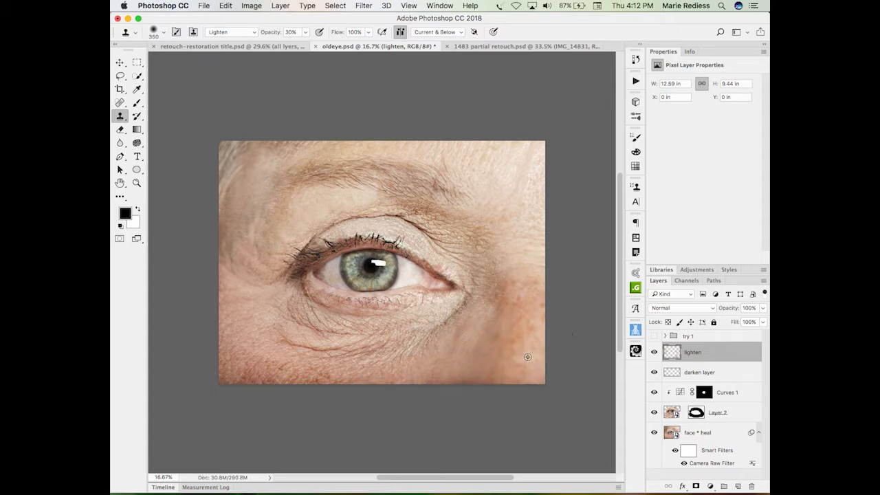
pyautogui.moveTo(453, 346)
pyautogui.mouseDown()
pyautogui.moveTo(432, 350)
pyautogui.moveTo(463, 324)
pyautogui.moveTo(472, 298)
pyautogui.moveTo(447, 314)
pyautogui.moveTo(472, 298)
pyautogui.moveTo(445, 334)
pyautogui.moveTo(428, 329)
pyautogui.mouseUp()
pyautogui.keyDown('alt'); pyautogui.click(407, 365); pyautogui.keyUp('alt')
# - Sample light cheek skin below the outer eye corner and clone it over the creases and bag under the eye
pyautogui.keyDown('alt'); pyautogui.click(259, 327); pyautogui.keyUp('alt')
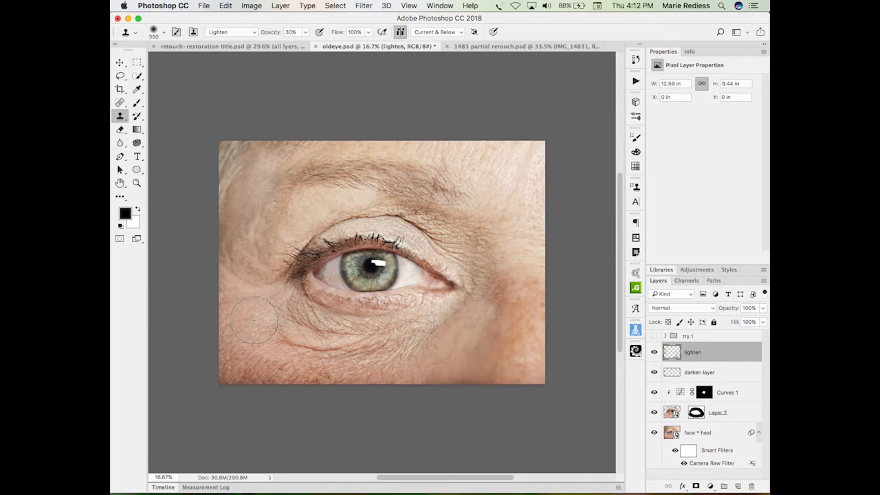
pyautogui.moveTo(271, 343)
pyautogui.mouseDown()
pyautogui.moveTo(355, 344)
pyautogui.moveTo(319, 350)
pyautogui.mouseUp()
pyautogui.keyDown('alt'); pyautogui.click(265, 337); pyautogui.keyUp('alt')
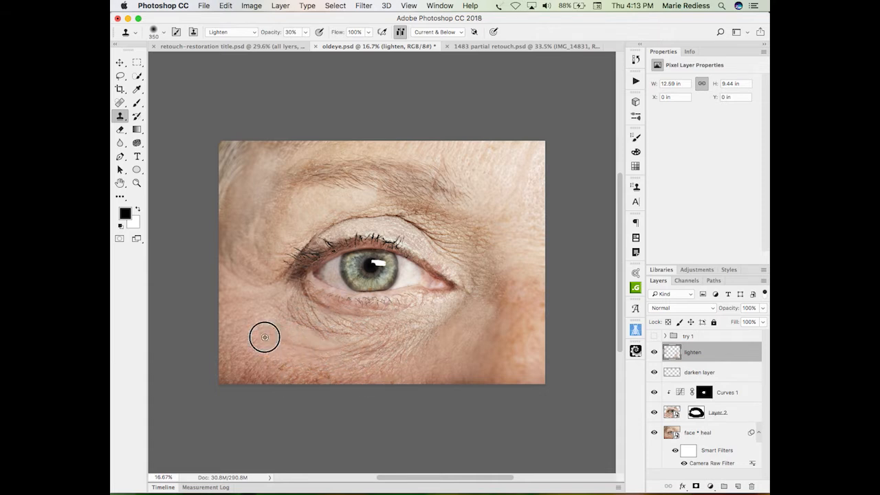
pyautogui.moveTo(288, 317)
pyautogui.mouseDown()
pyautogui.moveTo(331, 323)
pyautogui.moveTo(323, 339)
pyautogui.moveTo(286, 340)
pyautogui.moveTo(273, 331)
pyautogui.moveTo(289, 307)
pyautogui.moveTo(314, 328)
pyautogui.mouseUp()
pyautogui.moveTo(284, 297)
pyautogui.mouseDown()
pyautogui.moveTo(320, 324)
pyautogui.moveTo(409, 330)
pyautogui.moveTo(350, 350)
pyautogui.moveTo(364, 343)
pyautogui.moveTo(320, 343)
pyautogui.mouseUp()
pyautogui.moveTo(381, 328); pyautogui.dragTo(306, 331)
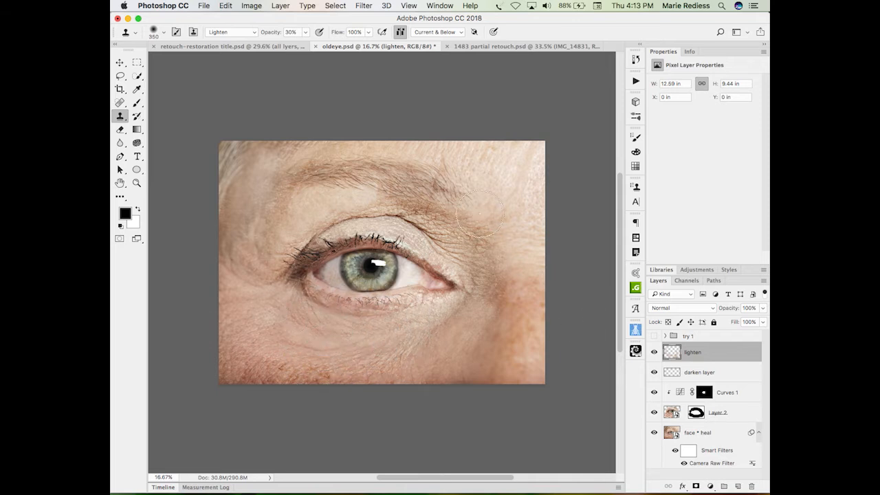
# - Clone light skin sampled from the nose bridge, forehead and upper eyelid over the creases between the brow and inner eye corner
pyautogui.keyDown('alt'); pyautogui.click(521, 231); pyautogui.keyUp('alt')
pyautogui.moveTo(438, 225)
pyautogui.mouseDown()
pyautogui.moveTo(484, 260)
pyautogui.moveTo(477, 231)
pyautogui.mouseUp()
pyautogui.keyDown('alt'); pyautogui.click(461, 181); pyautogui.keyUp('alt')
pyautogui.keyDown('alt'); pyautogui.click(493, 179); pyautogui.keyUp('alt')
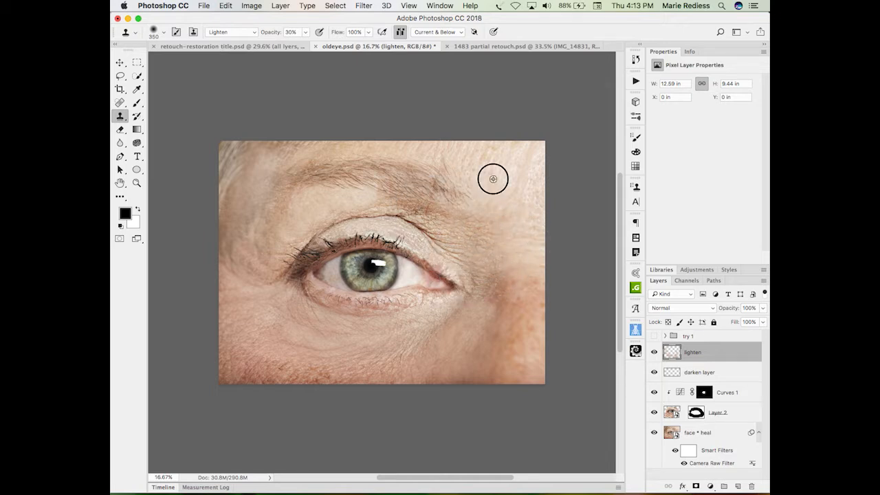
pyautogui.keyDown('alt'); pyautogui.click(340, 202); pyautogui.keyUp('alt')
pyautogui.moveTo(401, 207); pyautogui.dragTo(422, 219)
# - With a 150 px Clone Stamp brush, clone light lid skin along the upper-eyelid fold down to the inner corner
pyautogui.keyDown('alt'); pyautogui.click(334, 208); pyautogui.keyUp('alt')
pyautogui.press('[')
pyautogui.press('[')
pyautogui.press('[')
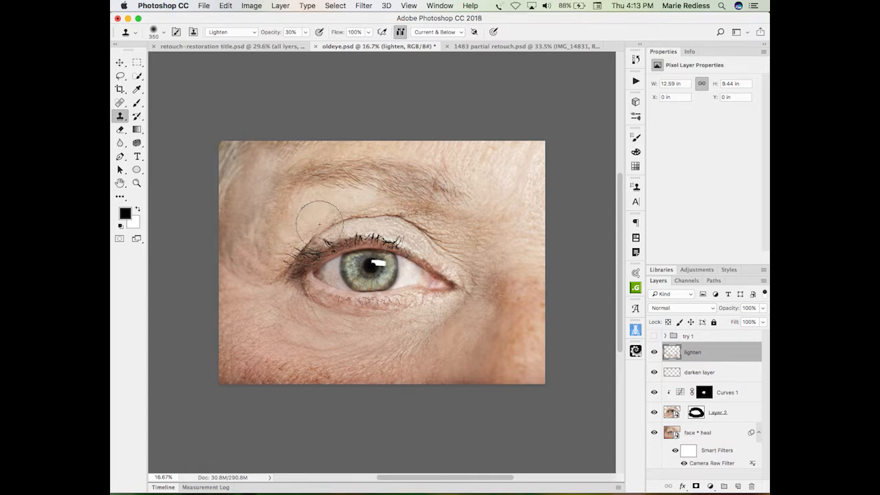
pyautogui.keyDown('alt'); pyautogui.click(304, 223); pyautogui.keyUp('alt')
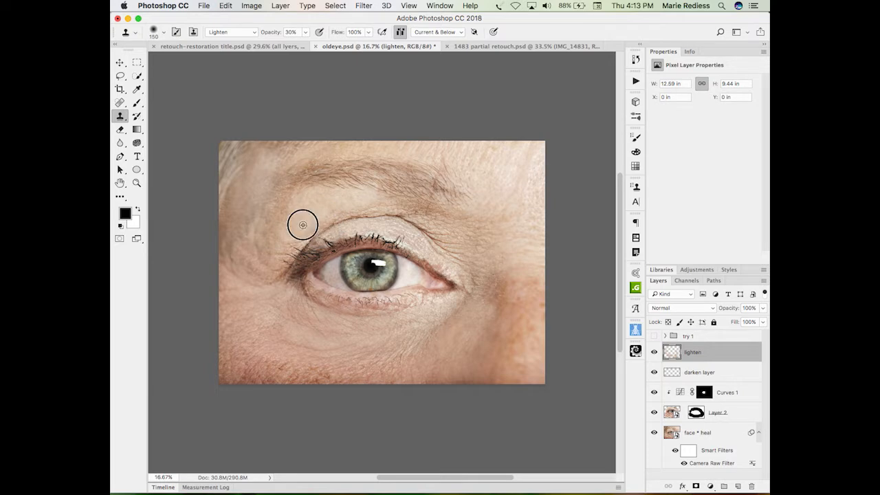
pyautogui.moveTo(350, 220)
pyautogui.mouseDown()
pyautogui.moveTo(379, 213)
pyautogui.moveTo(429, 227)
pyautogui.mouseUp()
pyautogui.moveTo(462, 259); pyautogui.dragTo(433, 236)
pyautogui.keyDown('alt'); pyautogui.click(454, 241); pyautogui.keyUp('alt')
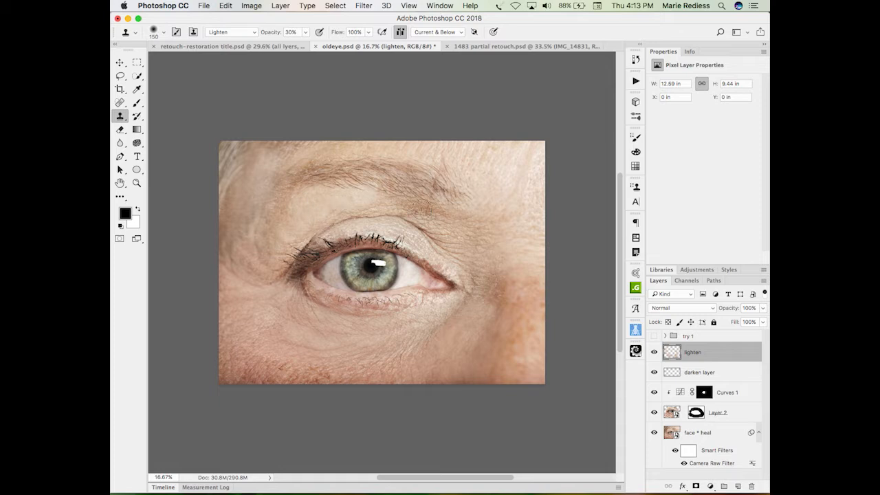
pyautogui.moveTo(406, 220); pyautogui.dragTo(444, 234)
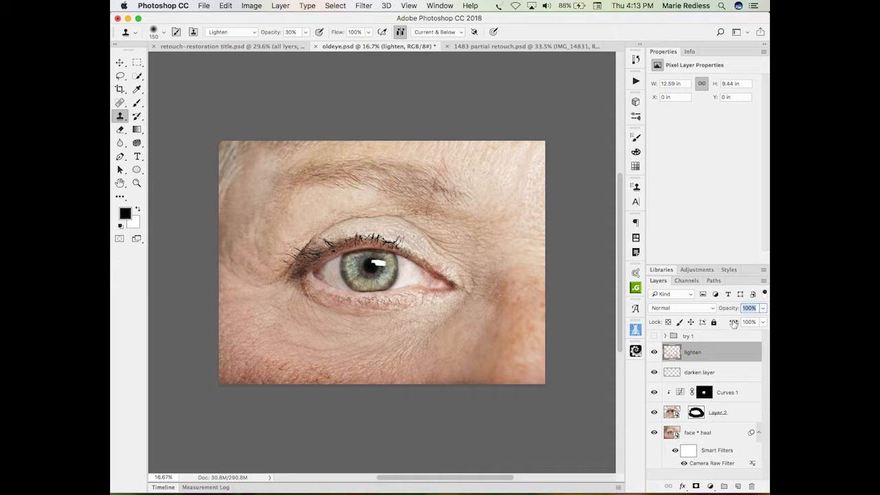
# - Lower the lighten layer's opacity to 36%, checking the photo with the layer hidden and shown while adjusting
pyautogui.write('50')
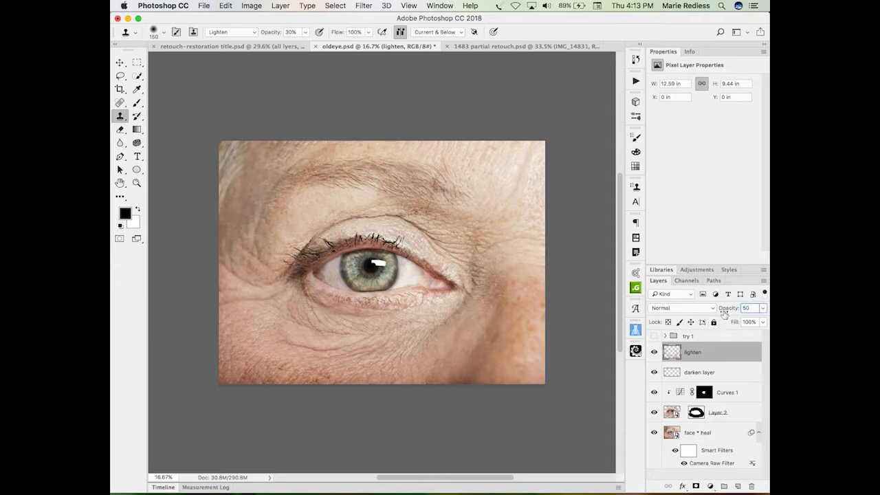
pyautogui.moveTo(727, 308); pyautogui.dragTo(717, 310)
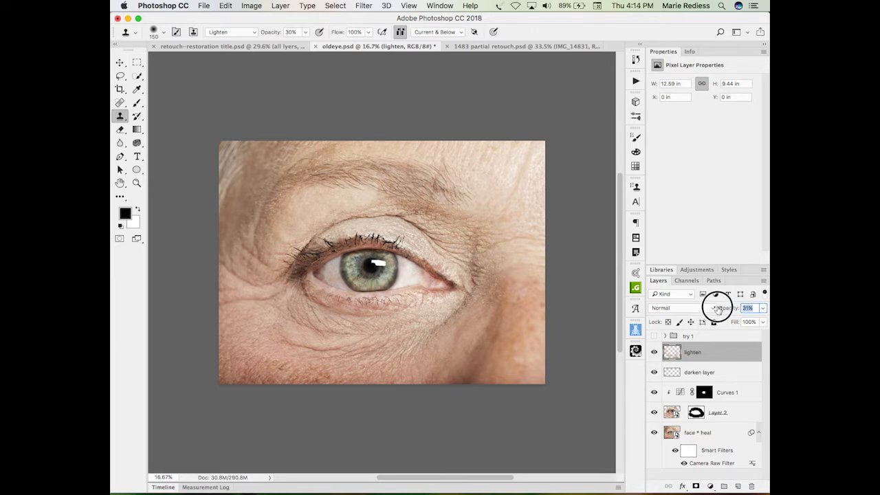
pyautogui.click(654, 352)
pyautogui.click(655, 352)
pyautogui.click(654, 352)
pyautogui.click(655, 352)
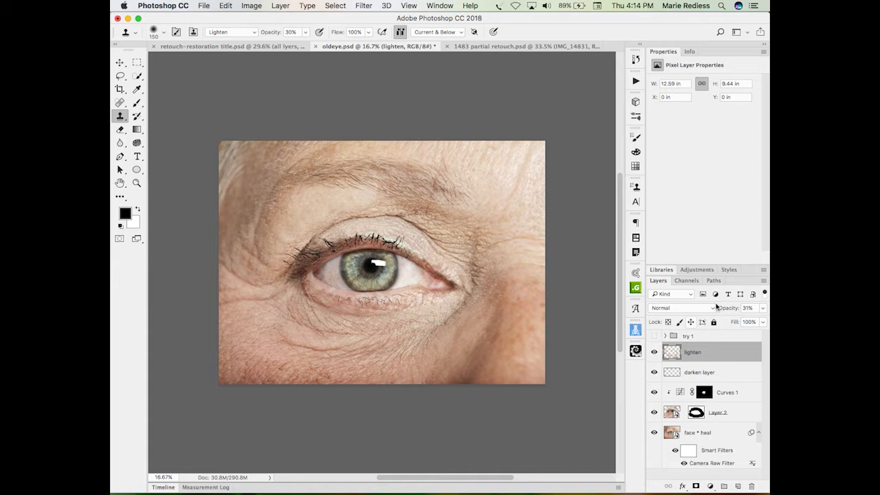
pyautogui.moveTo(724, 311); pyautogui.dragTo(729, 311)
# - Hide and show the lighten layer repeatedly to compare the eye before and after the lightening
pyautogui.click(654, 352)
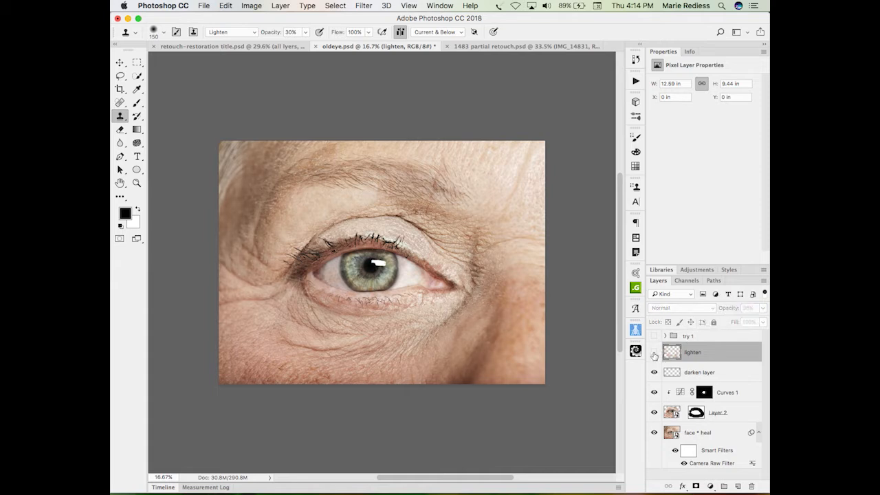
pyautogui.click(654, 352)
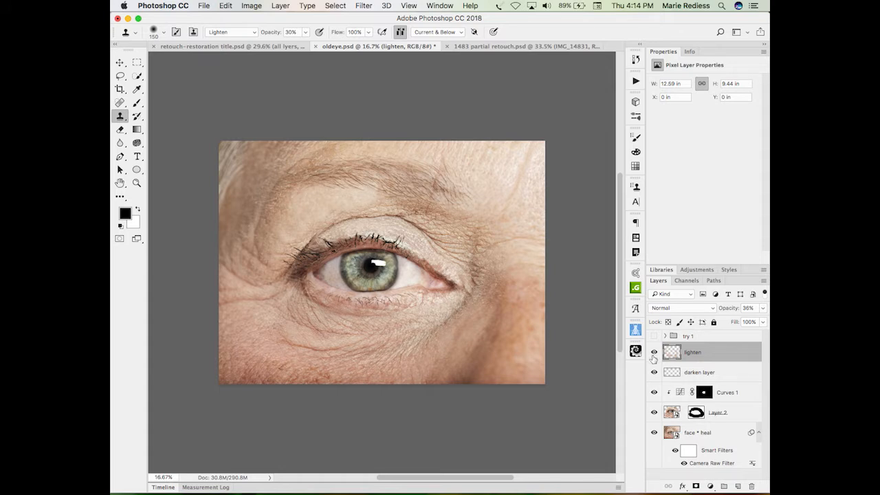
pyautogui.click(654, 354)
pyautogui.click(654, 354)
pyautogui.click(654, 353)
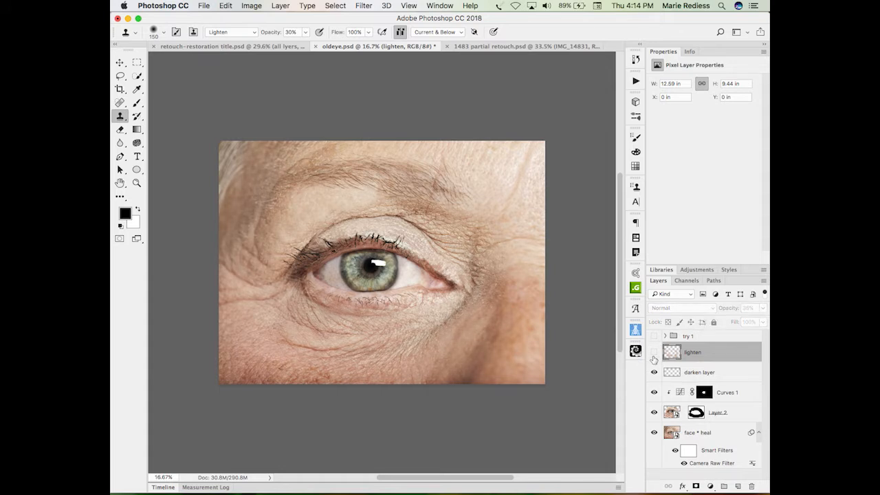
pyautogui.click(654, 354)
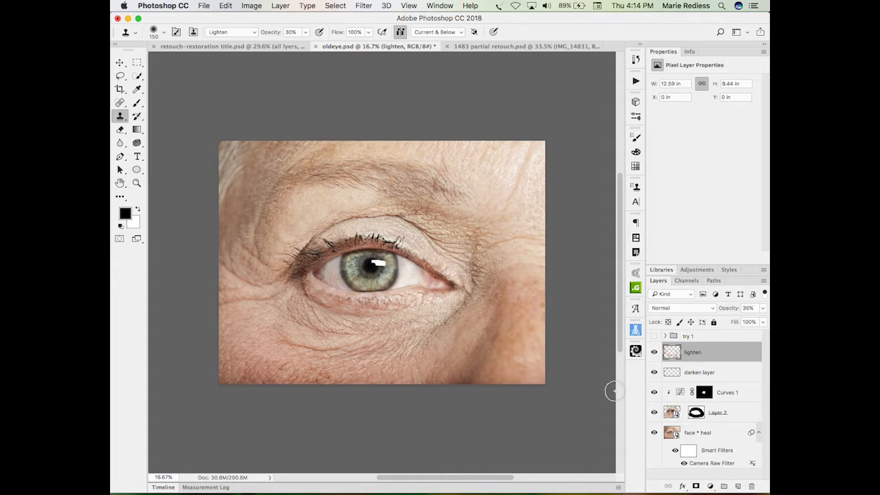
# - Select the darken layer and adjust its opacity to soften the darkening retouch
pyautogui.click(730, 372)
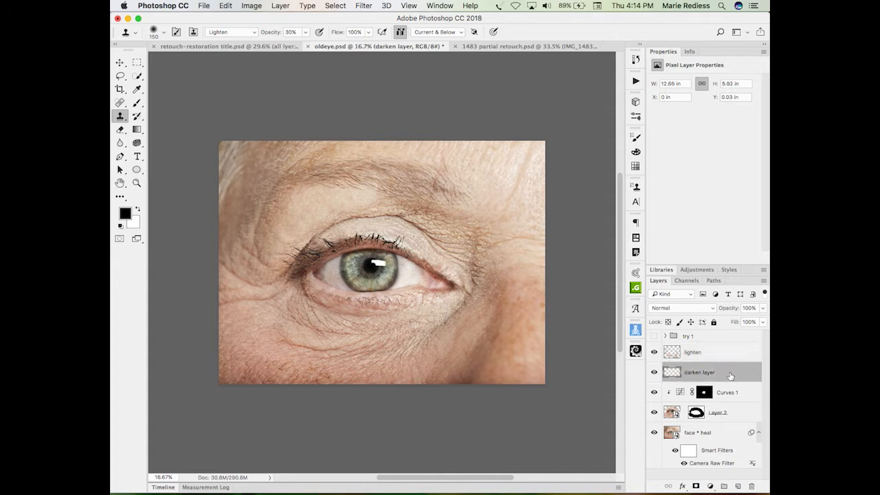
pyautogui.moveTo(734, 310)
pyautogui.mouseDown()
pyautogui.moveTo(659, 318)
pyautogui.moveTo(762, 309)
pyautogui.moveTo(719, 309)
pyautogui.moveTo(748, 311)
pyautogui.mouseUp()
pyautogui.moveTo(728, 310); pyautogui.dragTo(706, 309)
pyautogui.moveTo(731, 314)
pyautogui.mouseDown()
pyautogui.moveTo(768, 308)
pyautogui.moveTo(715, 310)
pyautogui.mouseUp()
# - Switch to the 1483 partial retouch.psd portrait and compare it with the IMG_14831 layer's Liquify filter off and on
pyautogui.click(497, 47)
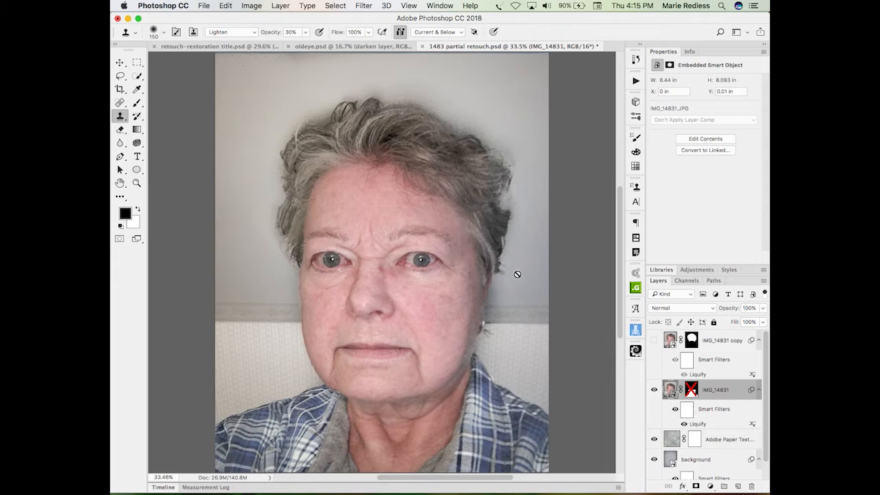
pyautogui.click(684, 424)
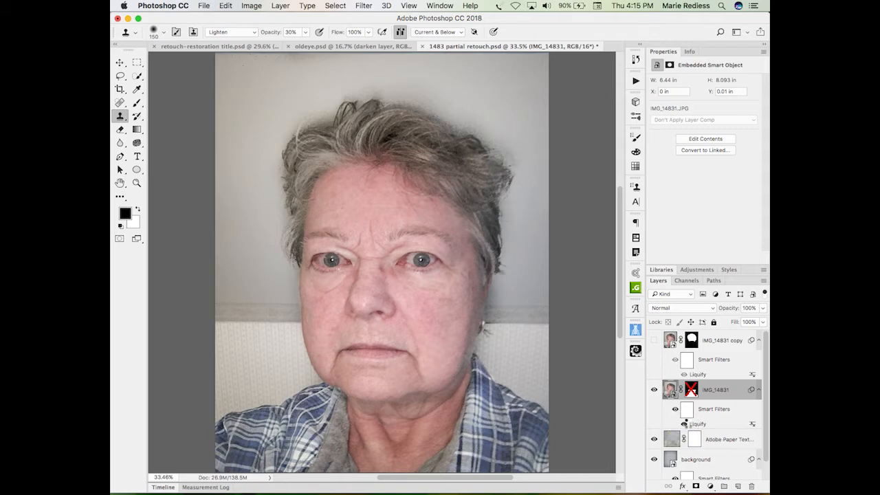
pyautogui.click(684, 424)
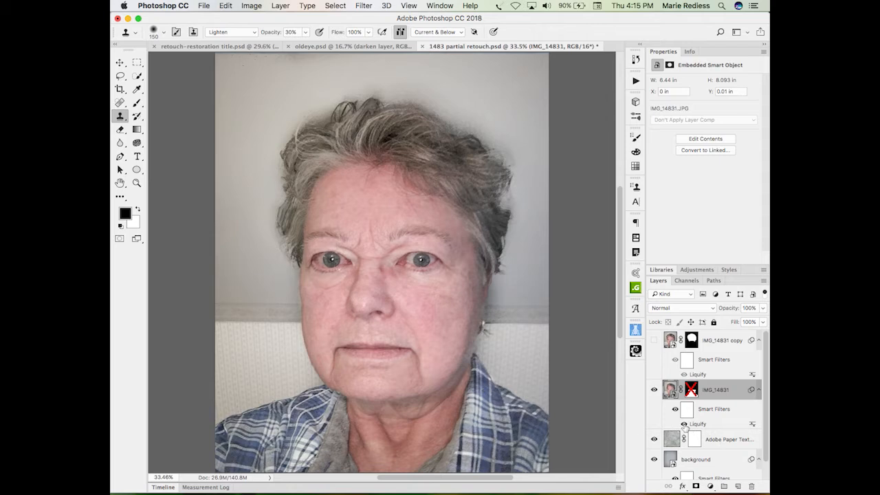
pyautogui.click(684, 424)
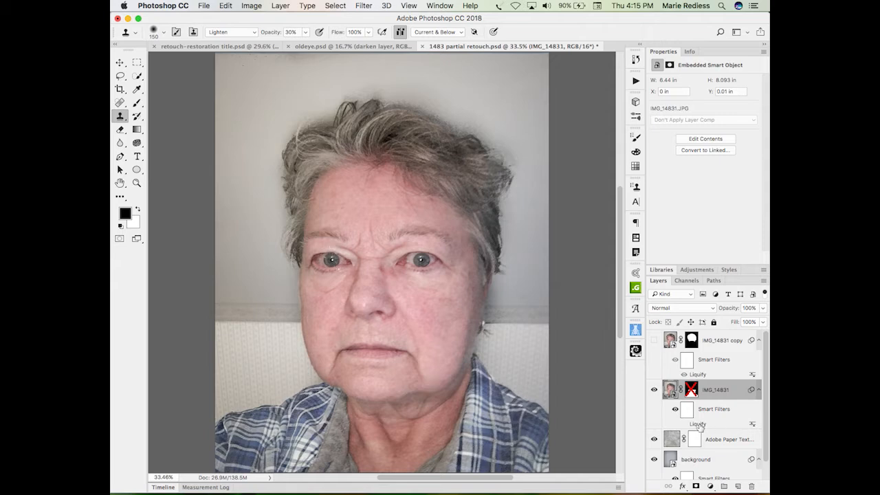
pyautogui.click(683, 424)
# - Reopen the IMG_14831 layer's Liquify smart filter and set Nose Width to -16
pyautogui.click(701, 426)
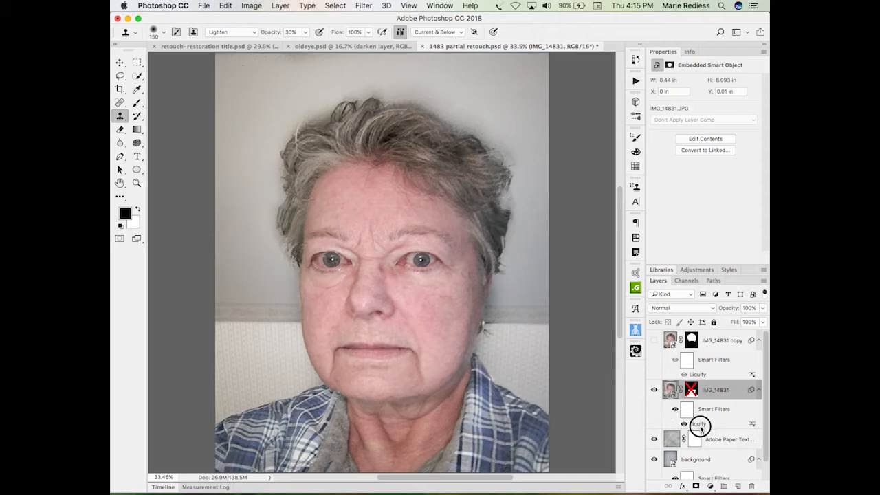
pyautogui.doubleClick(701, 426)
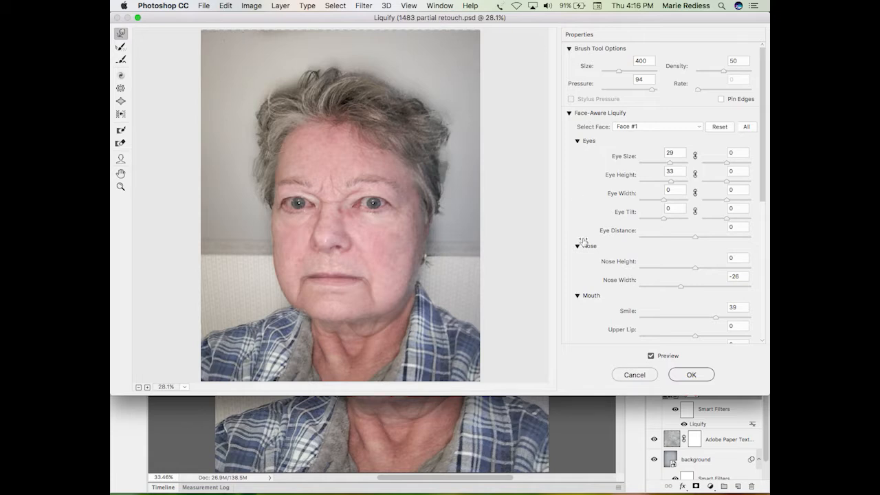
pyautogui.click(577, 246)
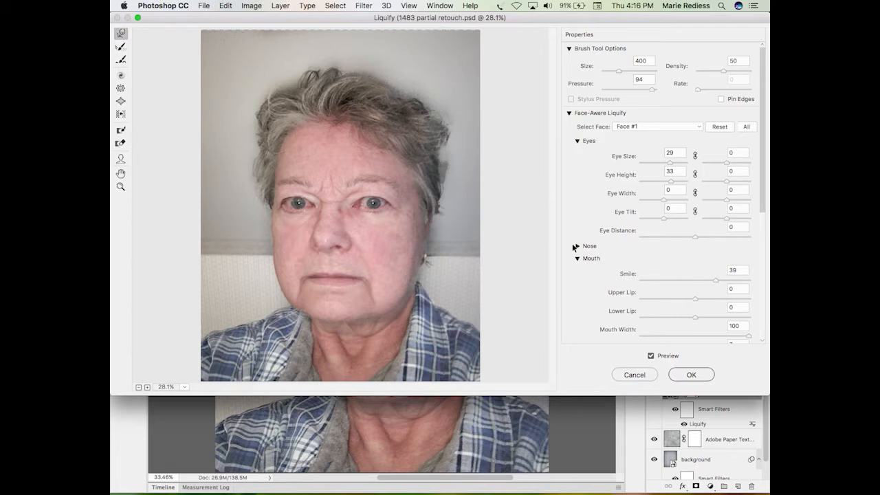
pyautogui.click(575, 246)
pyautogui.moveTo(678, 286)
pyautogui.mouseDown()
pyautogui.moveTo(686, 283)
pyautogui.moveTo(648, 296)
pyautogui.moveTo(763, 279)
pyautogui.moveTo(684, 293)
pyautogui.mouseUp()
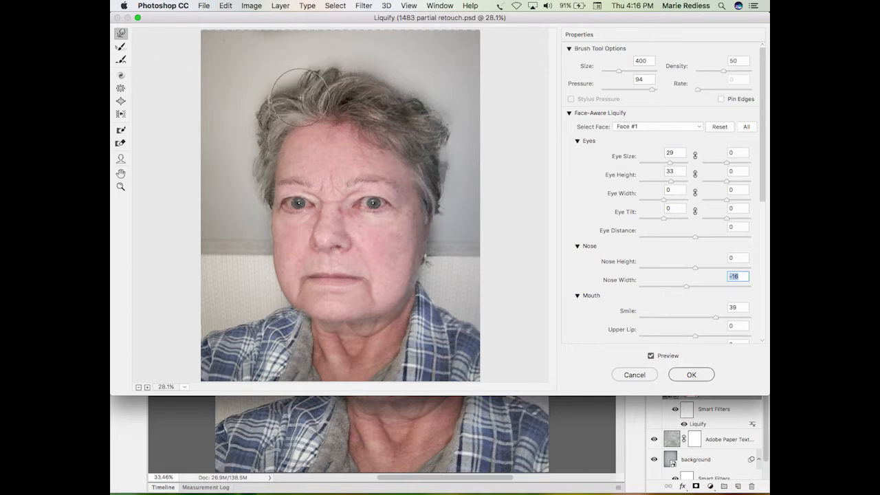
pyautogui.click(371, 103)
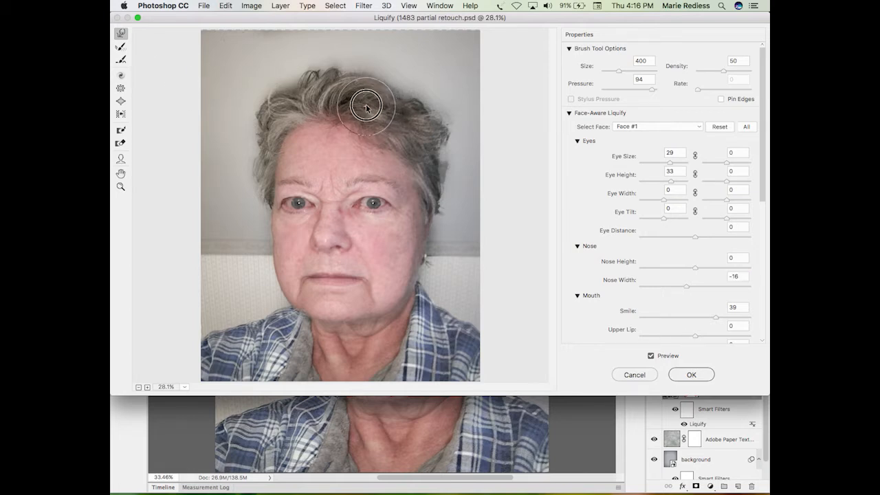
pyautogui.moveTo(368, 98); pyautogui.dragTo(393, 117)
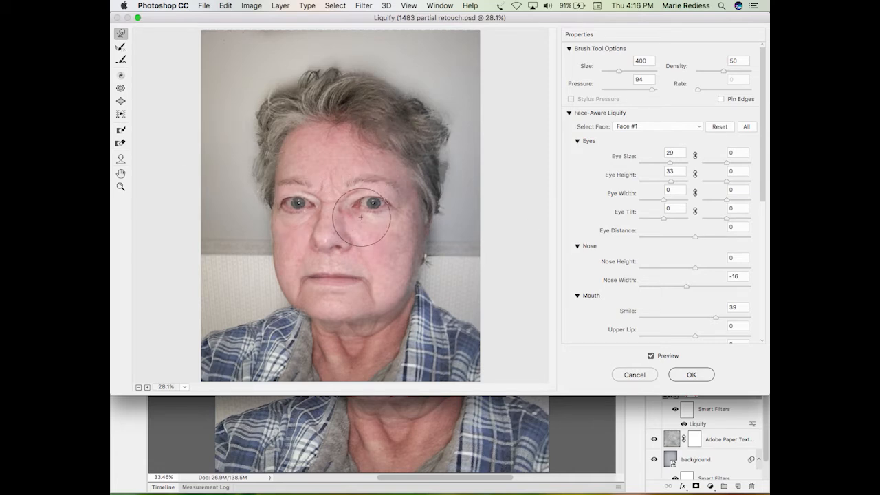
pyautogui.click(121, 88)
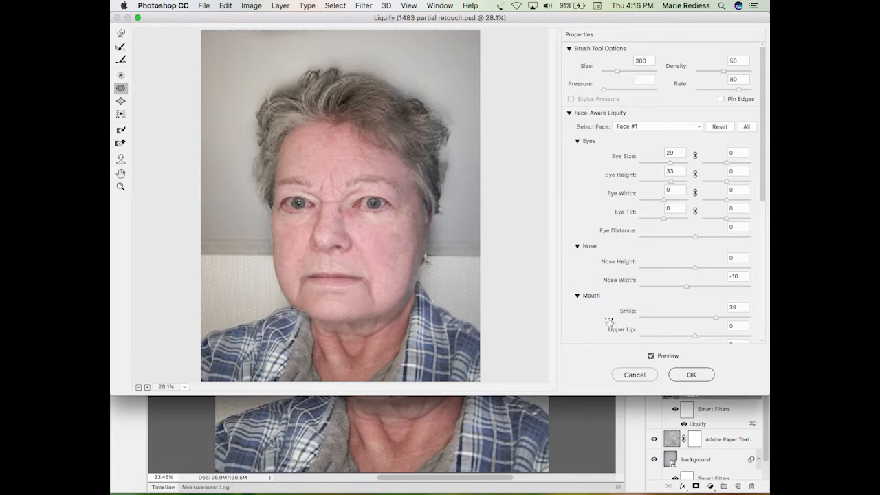
pyautogui.click(639, 374)
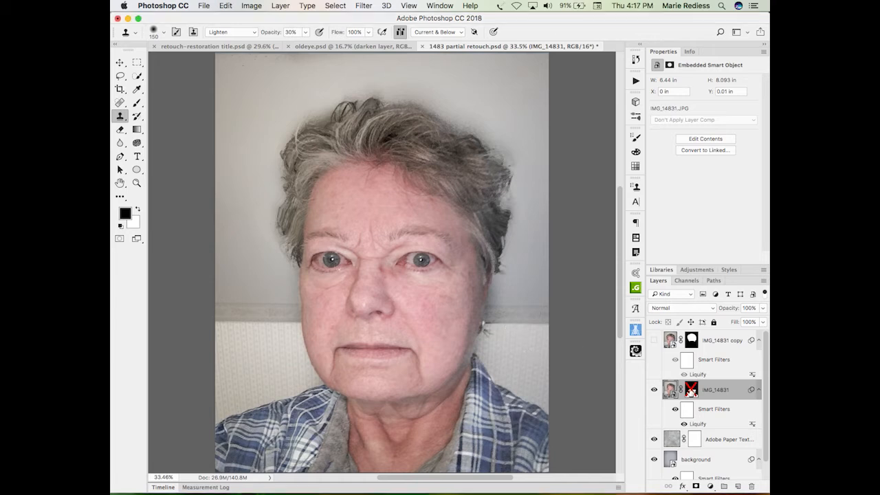
# - Enable the IMG_14831 layer's mask and show the IMG_14831 copy layer
pyautogui.keyDown('shift'); pyautogui.click(691, 389); pyautogui.keyUp('shift')
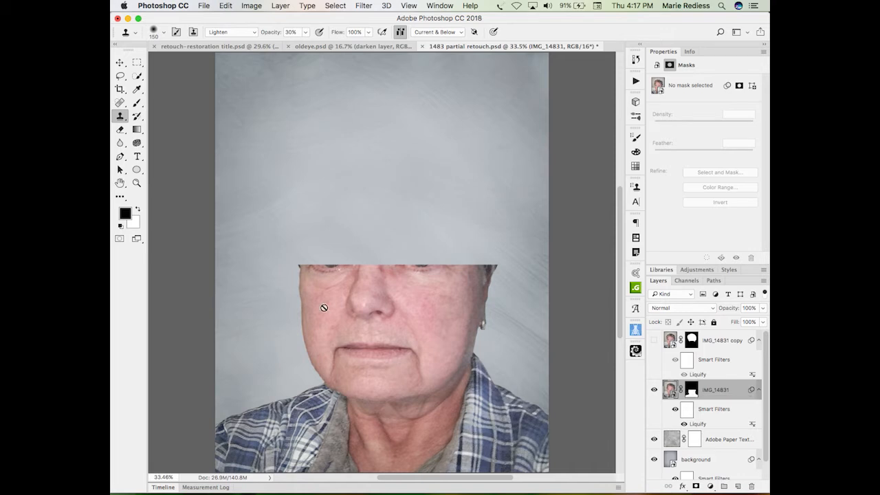
pyautogui.click(653, 341)
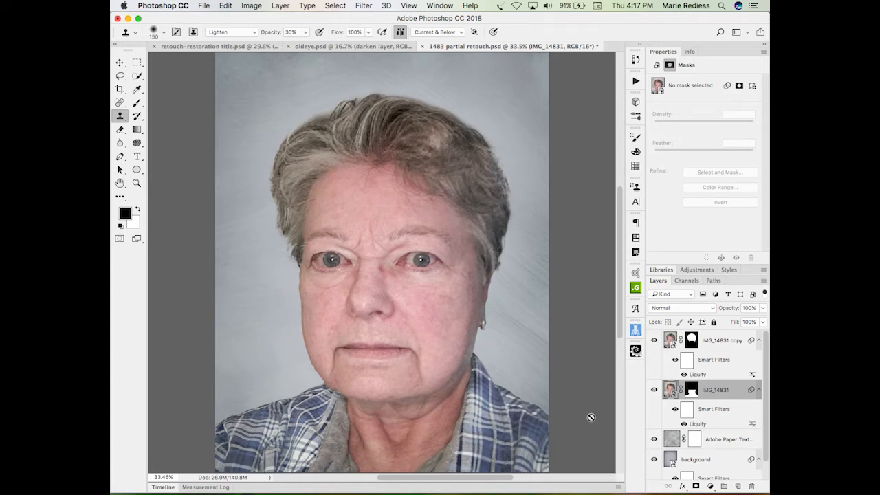
# - Toggle the masks of the IMG_14831 and IMG_14831 copy layers off and on to compare the portrait with and without masking
pyautogui.moveTo(690, 391)
pyautogui.mouseDown()
pyautogui.moveTo(687, 361)
pyautogui.moveTo(668, 433)
pyautogui.moveTo(691, 398)
pyautogui.mouseUp()
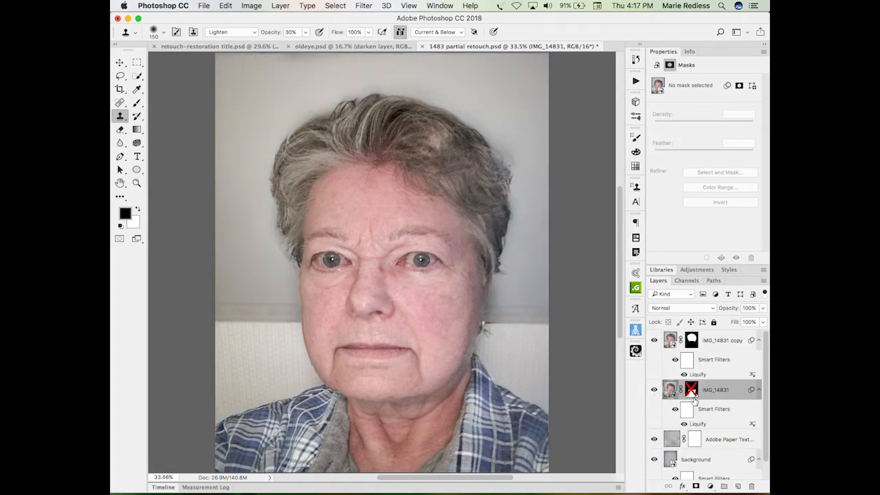
pyautogui.doubleClick(691, 392)
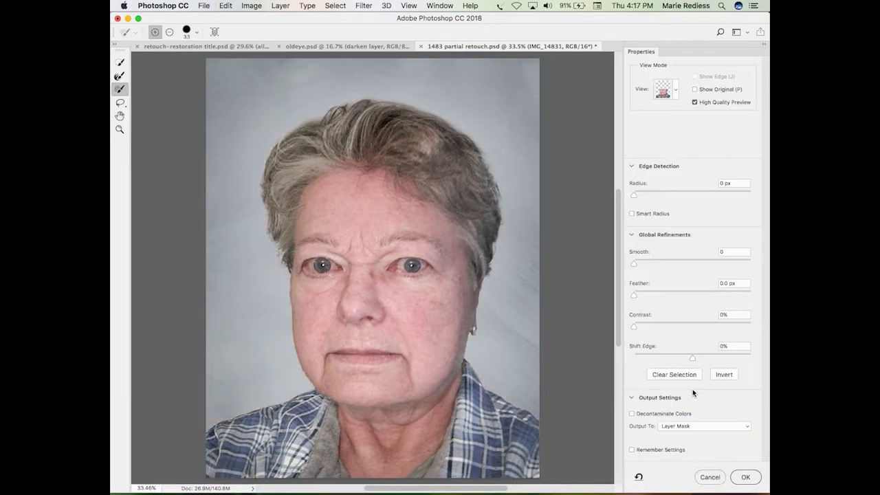
pyautogui.click(710, 477)
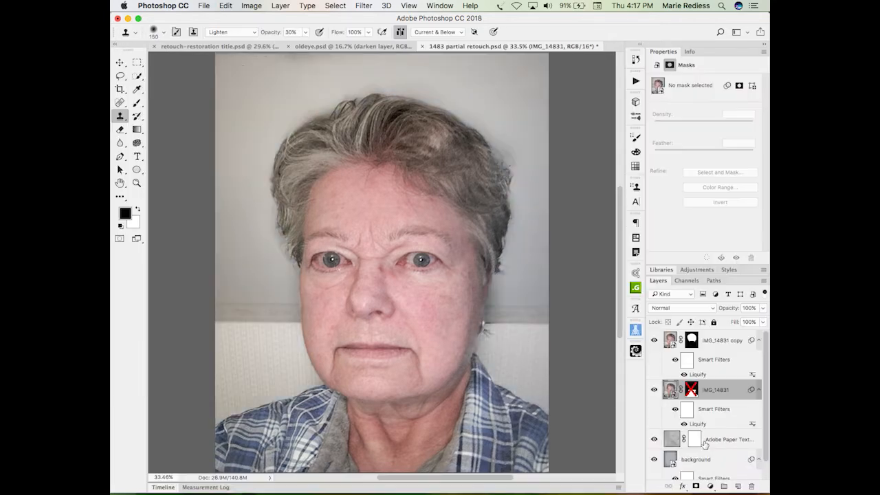
pyautogui.keyDown('shift'); pyautogui.click(691, 390); pyautogui.keyUp('shift')
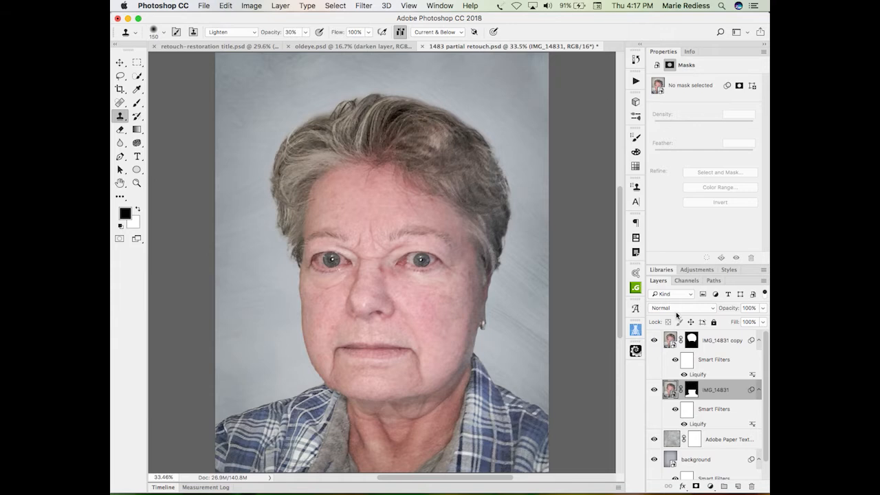
pyautogui.keyDown('shift'); pyautogui.click(691, 340); pyautogui.keyUp('shift')
pyautogui.keyDown('shift'); pyautogui.click(691, 339); pyautogui.keyUp('shift')
pyautogui.keyDown('shift'); pyautogui.click(692, 339); pyautogui.keyUp('shift')
pyautogui.keyDown('shift'); pyautogui.click(691, 340); pyautogui.keyUp('shift')
# - Select both irises on the IMG_14831 copy layer with the Quick Selection tool
pyautogui.click(736, 339)
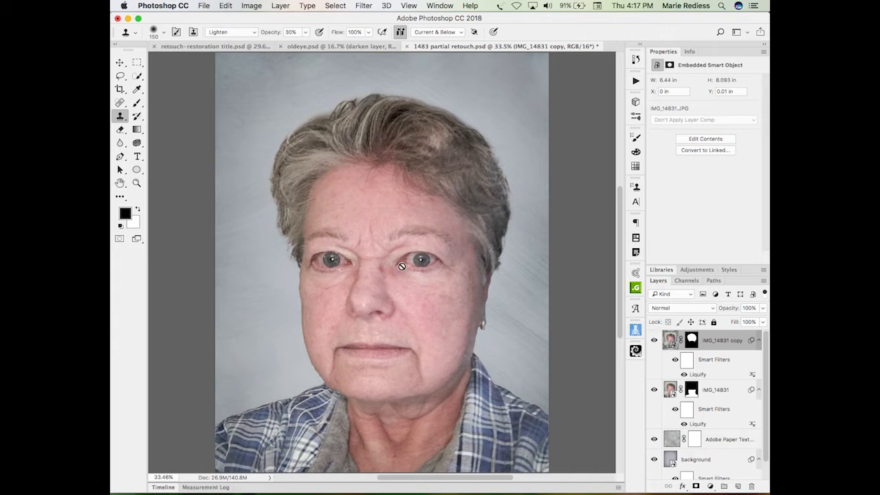
pyautogui.press('w')
pyautogui.moveTo(424, 262); pyautogui.dragTo(422, 259)
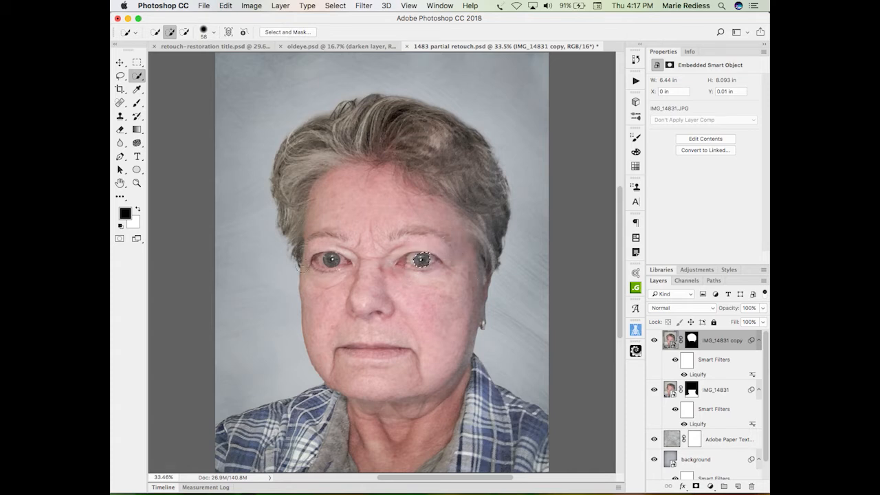
pyautogui.keyDown('ctrl'); pyautogui.keyDown('alt'); pyautogui.click(331, 259); pyautogui.keyUp('alt'); pyautogui.keyUp('ctrl')
pyautogui.moveTo(332, 261); pyautogui.dragTo(333, 261)
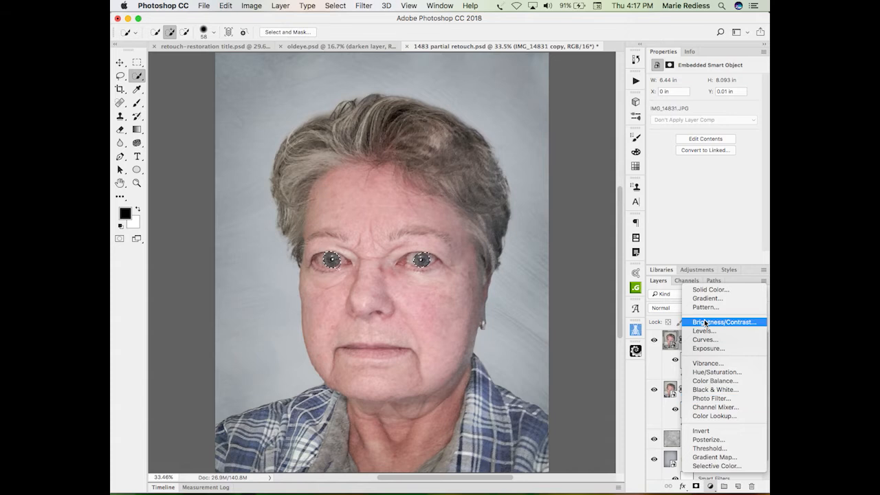
# - Add a Curves adjustment for the selected irises, clipped to the IMG_14831 copy layer, with white input 177 and black input 20
pyautogui.click(705, 342)
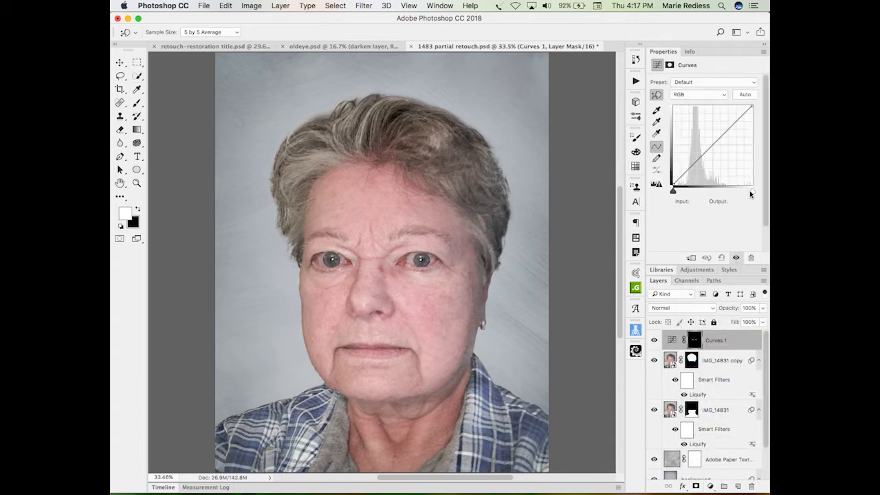
pyautogui.press('super+plus')
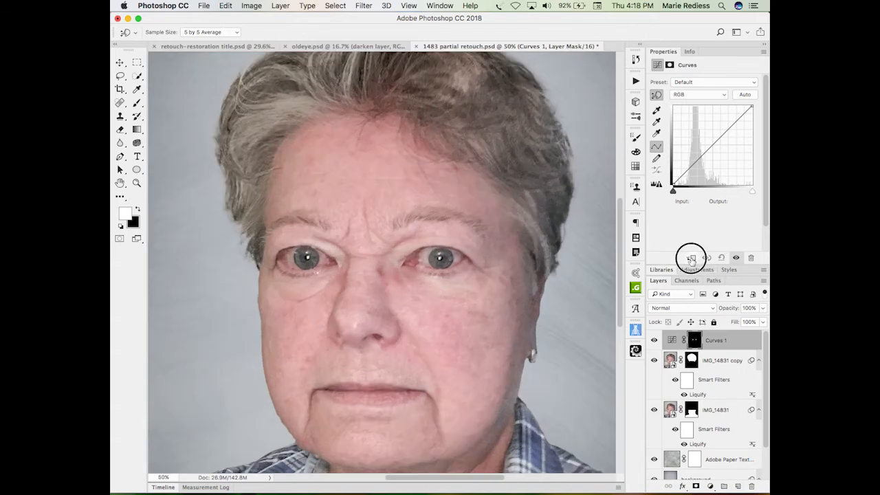
pyautogui.click(691, 258)
pyautogui.moveTo(754, 193); pyautogui.dragTo(729, 195)
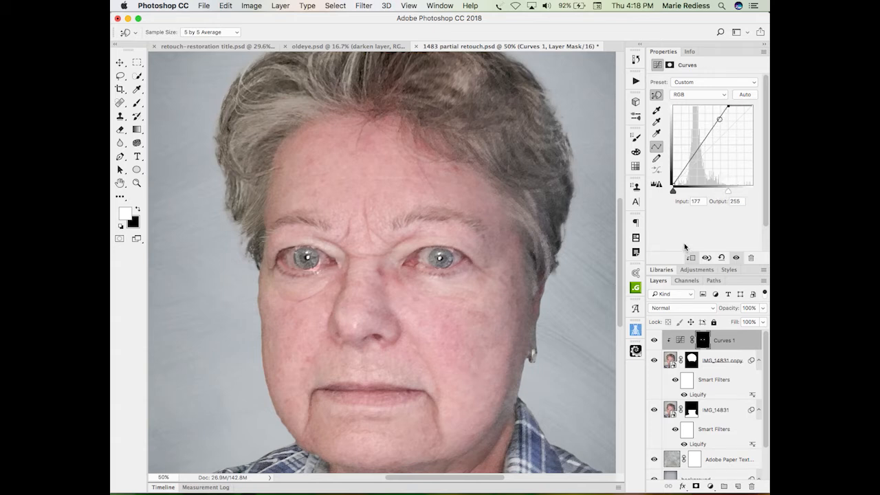
pyautogui.moveTo(674, 195); pyautogui.dragTo(679, 192)
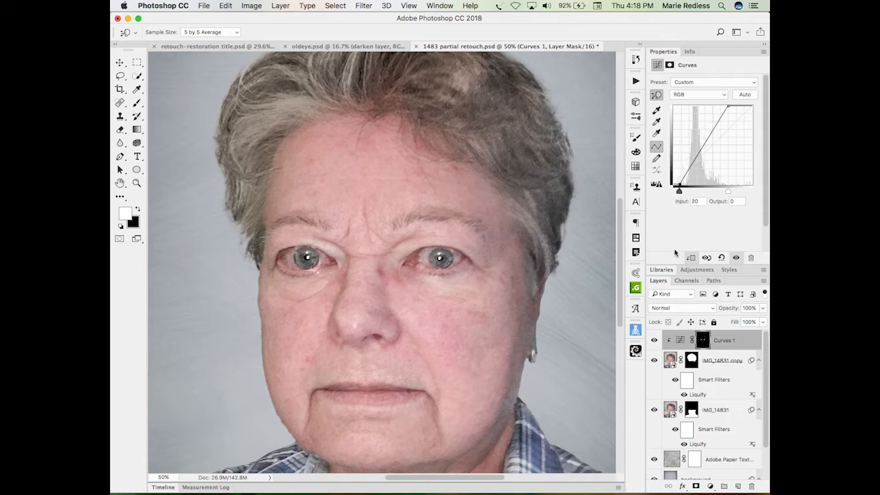
pyautogui.click(654, 341)
pyautogui.click(655, 341)
# - Paint black on the Curves 1 mask around the first iris to remove the brightening from the eyelid edges
pyautogui.click(703, 340)
pyautogui.press('w')
pyautogui.press('z')
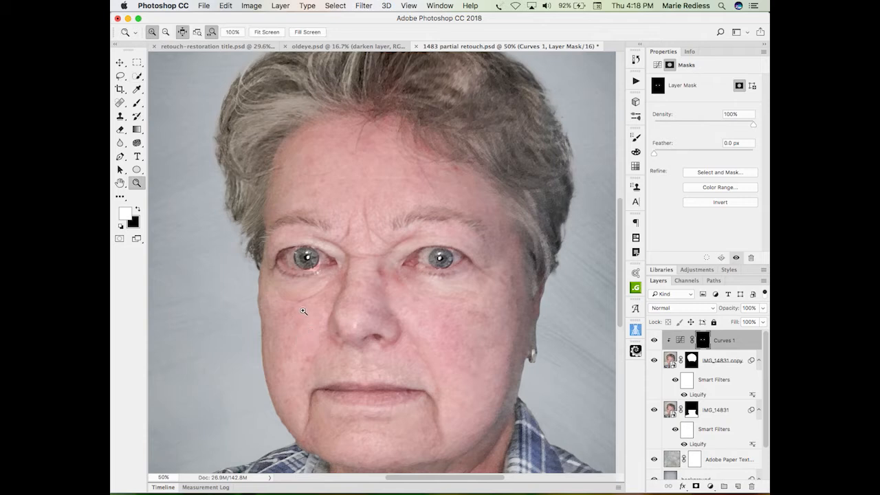
pyautogui.moveTo(314, 268); pyautogui.dragTo(361, 320)
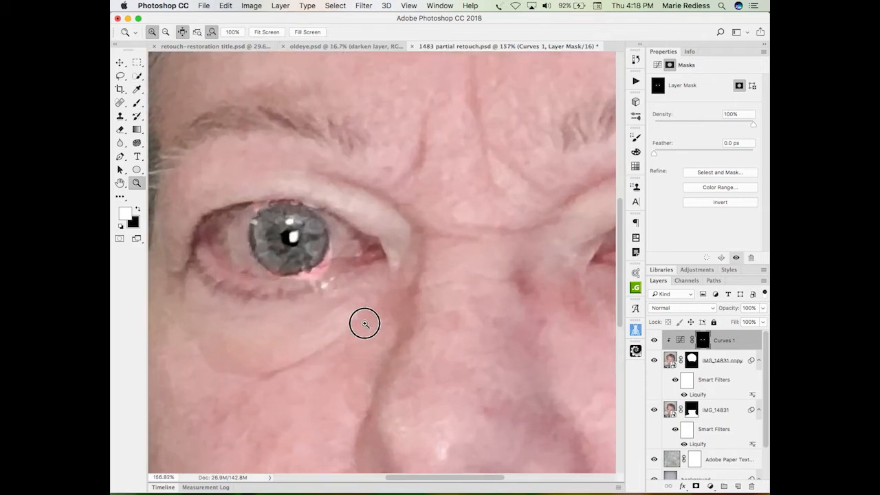
pyautogui.press('w')
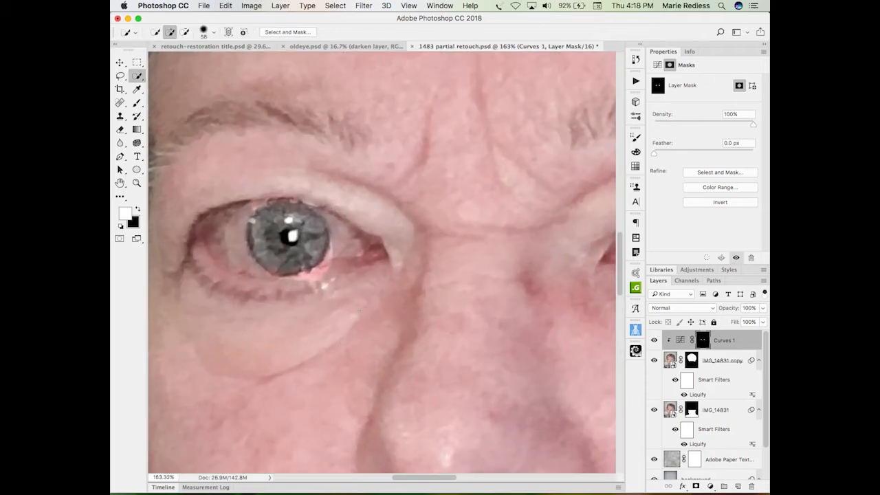
pyautogui.press('b')
pyautogui.moveTo(427, 330)
pyautogui.mouseDown()
pyautogui.moveTo(425, 361)
pyautogui.moveTo(424, 353)
pyautogui.moveTo(357, 342)
pyautogui.moveTo(287, 350)
pyautogui.moveTo(300, 344)
pyautogui.moveTo(321, 301)
pyautogui.mouseUp()
pyautogui.moveTo(339, 257); pyautogui.dragTo(339, 256)
pyautogui.press('x')
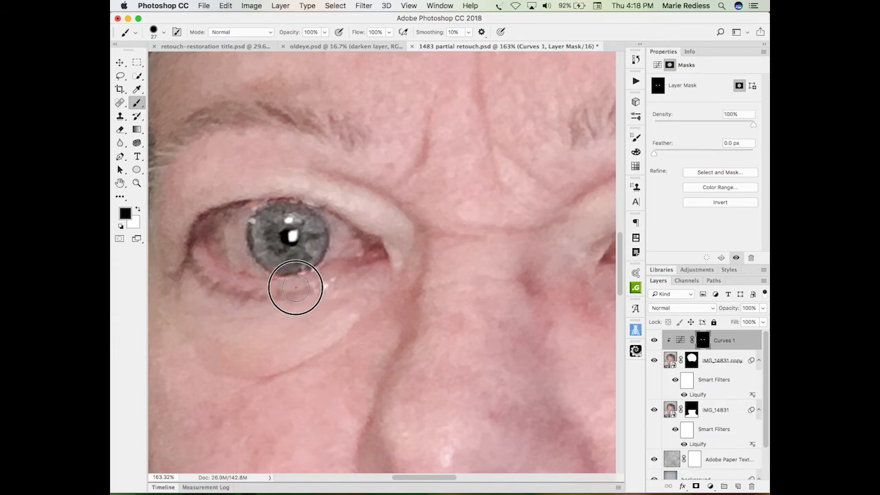
pyautogui.moveTo(321, 290); pyautogui.dragTo(280, 289)
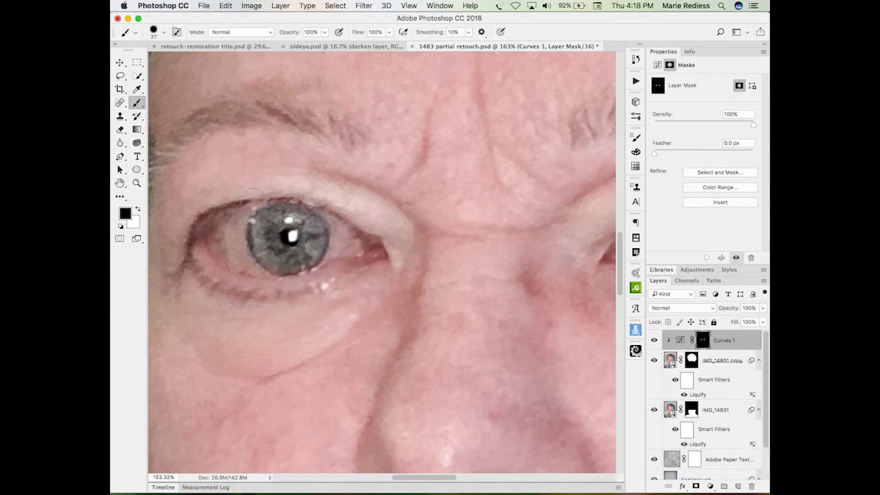
pyautogui.moveTo(250, 195)
pyautogui.mouseDown()
pyautogui.moveTo(265, 183)
pyautogui.moveTo(290, 186)
pyautogui.moveTo(365, 222)
pyautogui.mouseUp()
# - Clean the Curves 1 mask around the other iris by painting black along its lower edge
pyautogui.moveTo(465, 353); pyautogui.dragTo(289, 348)
pyautogui.moveTo(509, 209); pyautogui.dragTo(495, 200)
pyautogui.moveTo(424, 273); pyautogui.dragTo(465, 292)
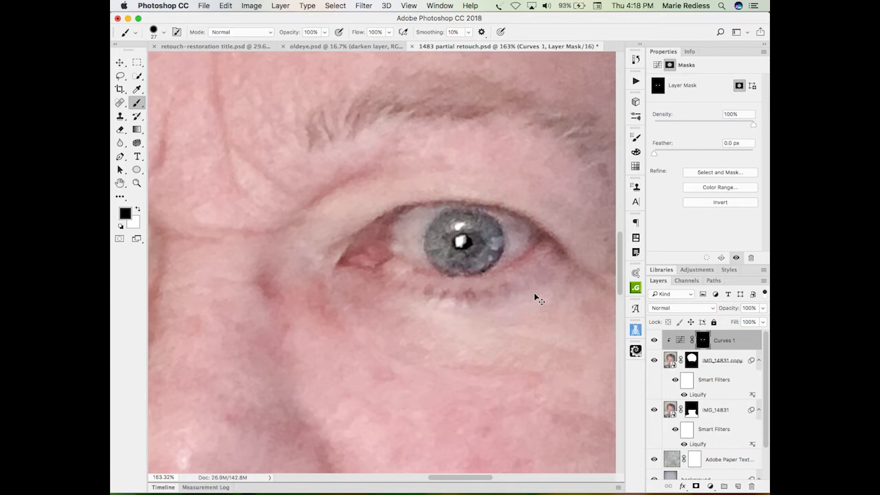
# - Hide and show the Curves 1 layer to compare the eyes in the whole portrait
pyautogui.press('super+0')
pyautogui.click(653, 340)
pyautogui.click(654, 340)
pyautogui.click(655, 340)
pyautogui.click(653, 340)
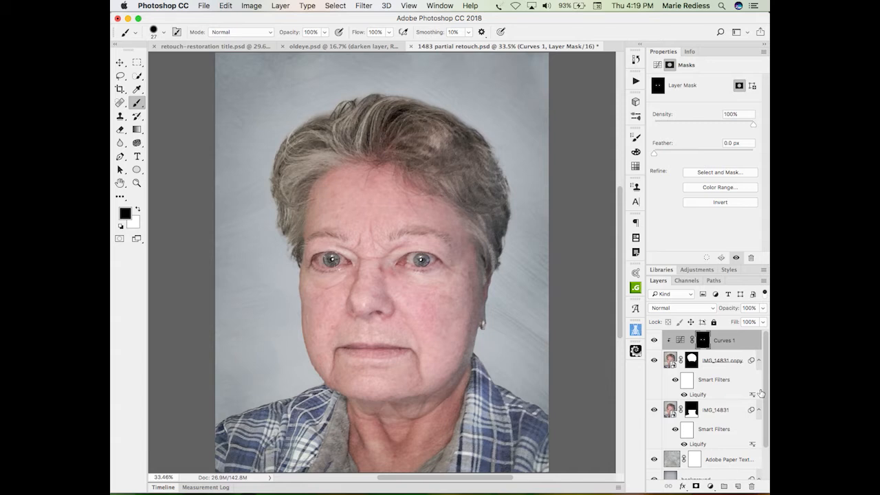
# - Stamp all visible layers into a new top layer and convert it to a smart object
pyautogui.press('alt+shift+super+e')
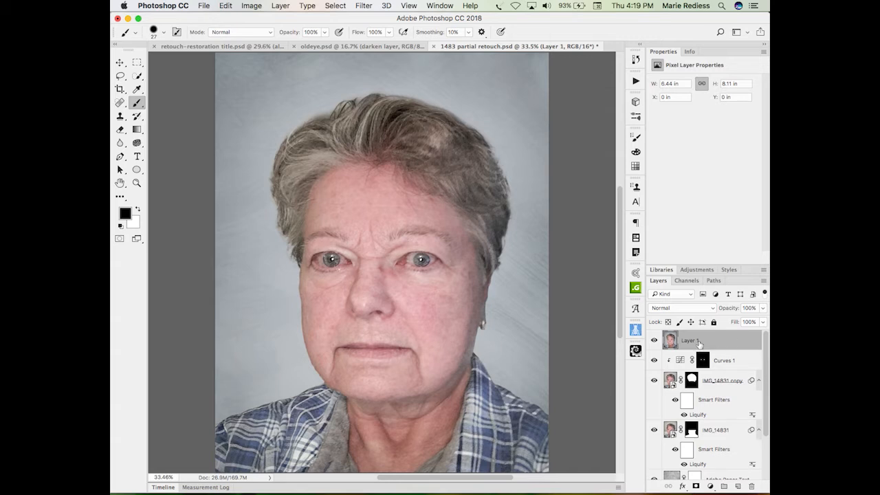
pyautogui.click(362, 6)
pyautogui.click(368, 27)
# - Apply the Camera Raw Filter to Layer 1 with negative Clarity to soften the skin
pyautogui.click(364, 6)
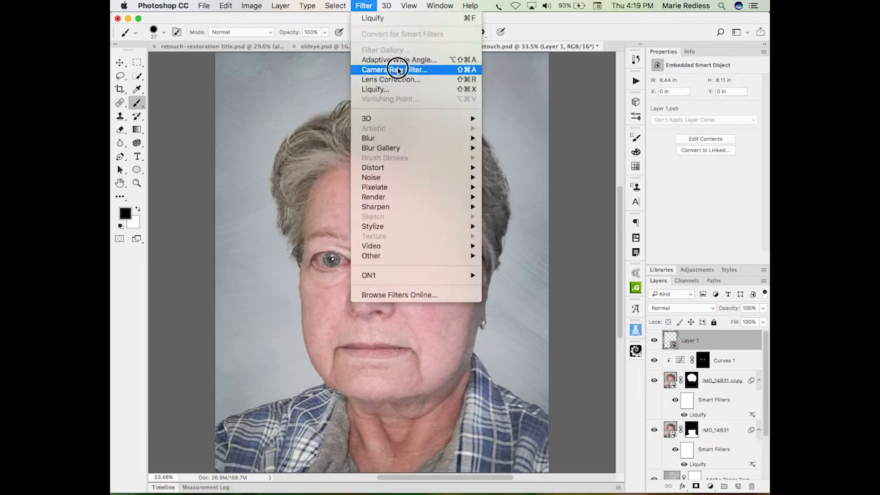
pyautogui.click(397, 69)
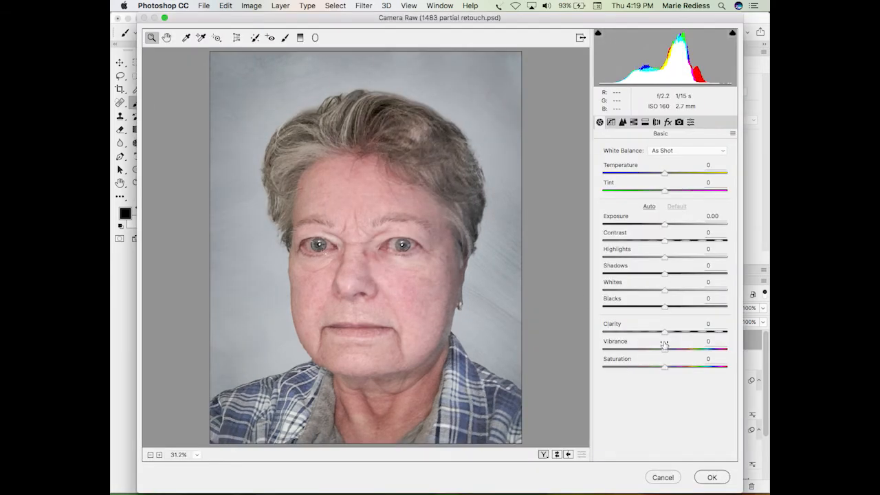
pyautogui.moveTo(664, 335); pyautogui.dragTo(644, 335)
pyautogui.click(709, 483)
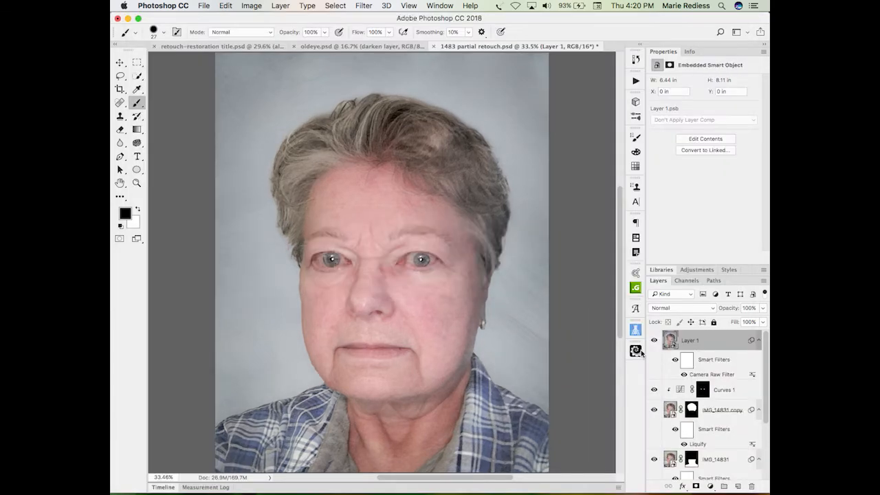
# - Paint black on Layer 1's smart filter mask over both eyes to restore their sharpness
pyautogui.click(688, 360)
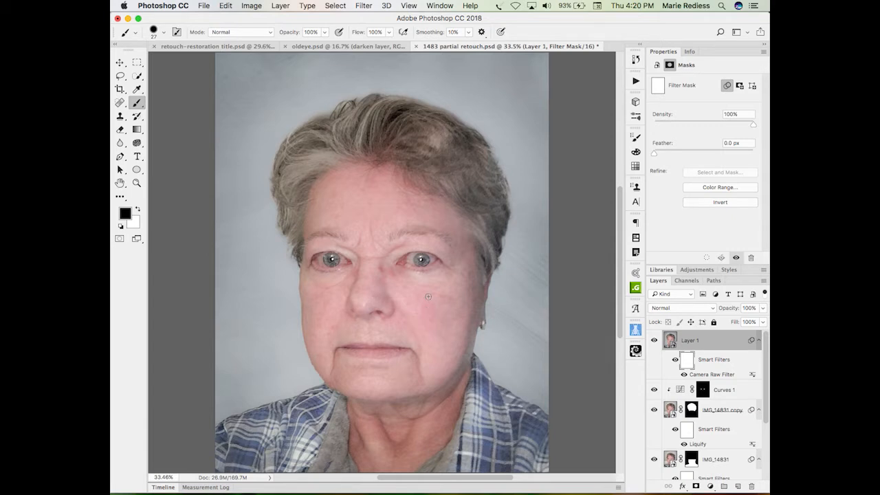
pyautogui.moveTo(428, 297); pyautogui.dragTo(438, 293)
pyautogui.press('super+1')
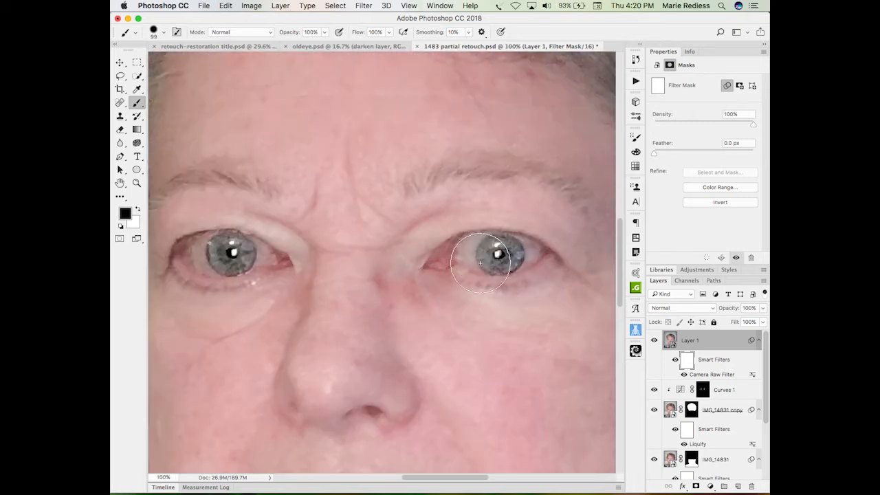
pyautogui.press('[')
pyautogui.moveTo(460, 257)
pyautogui.mouseDown()
pyautogui.moveTo(520, 260)
pyautogui.moveTo(534, 250)
pyautogui.moveTo(521, 269)
pyautogui.moveTo(460, 264)
pyautogui.moveTo(465, 255)
pyautogui.moveTo(514, 258)
pyautogui.mouseUp()
pyautogui.moveTo(352, 315); pyautogui.dragTo(495, 309)
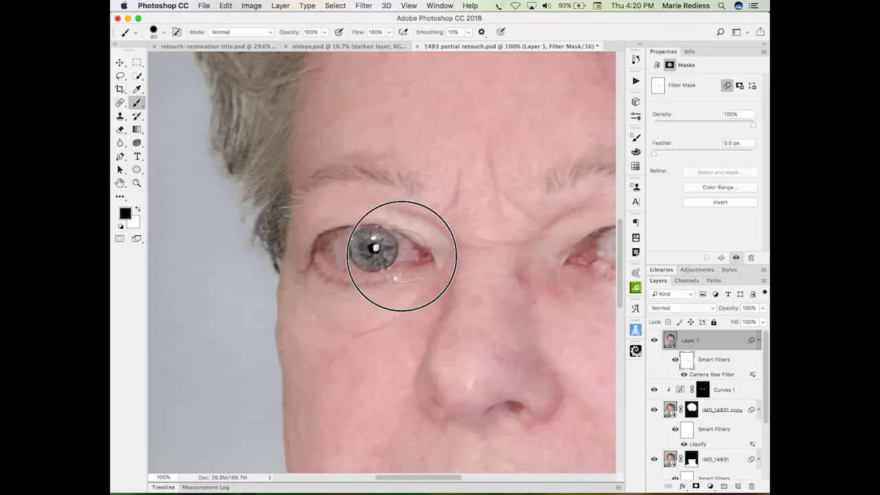
pyautogui.moveTo(363, 250)
pyautogui.mouseDown()
pyautogui.moveTo(342, 253)
pyautogui.moveTo(359, 262)
pyautogui.mouseUp()
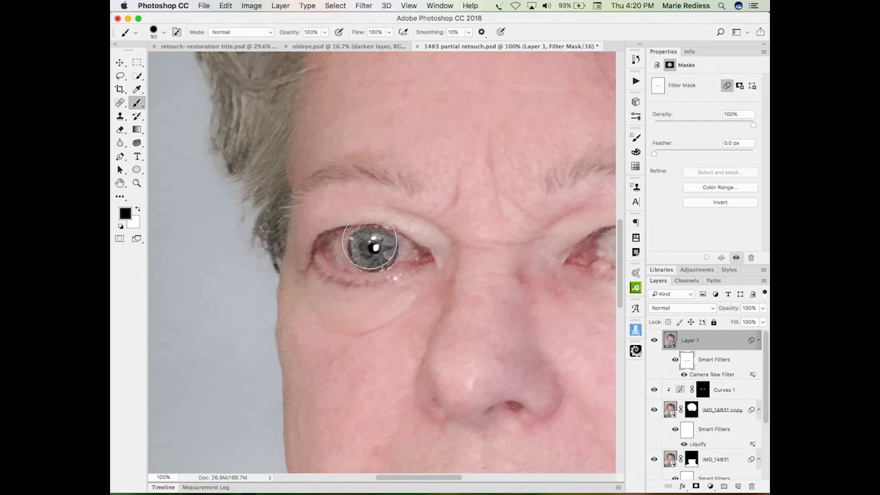
# - Paint black over both eyebrows on Layer 1's smart filter mask with a 35 px brush
pyautogui.press('[')
pyautogui.press('[')
pyautogui.press('[')
pyautogui.press('[')
pyautogui.press('[')
pyautogui.press('super+z')
pyautogui.press('[')
pyautogui.moveTo(409, 187)
pyautogui.mouseDown()
pyautogui.moveTo(354, 172)
pyautogui.moveTo(308, 179)
pyautogui.moveTo(263, 219)
pyautogui.mouseUp()
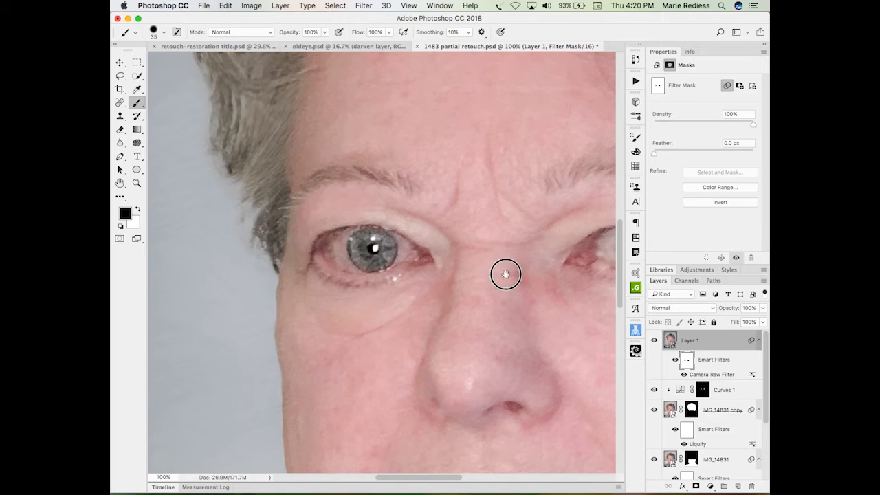
pyautogui.moveTo(515, 262); pyautogui.dragTo(327, 290)
pyautogui.moveTo(360, 202)
pyautogui.mouseDown()
pyautogui.moveTo(429, 186)
pyautogui.moveTo(496, 197)
pyautogui.mouseUp()
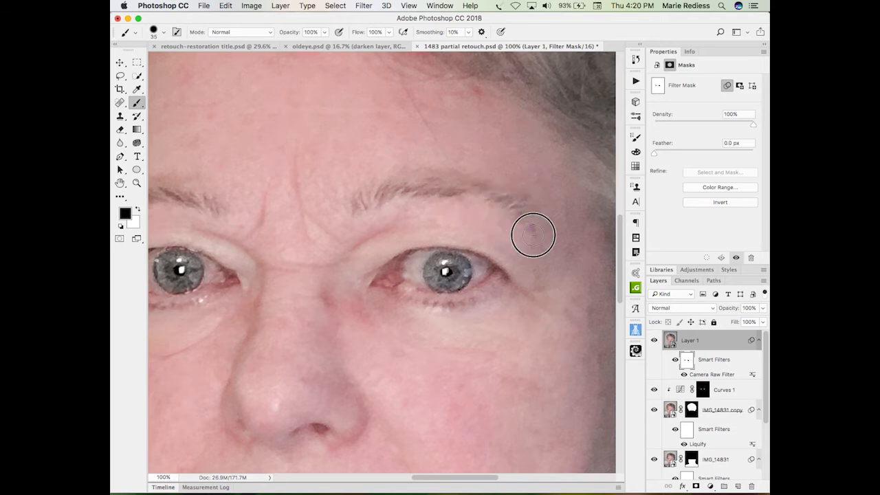
# - Paint black on the filter mask with a larger brush around the tip and nostrils of the nose
pyautogui.moveTo(377, 418); pyautogui.dragTo(449, 309)
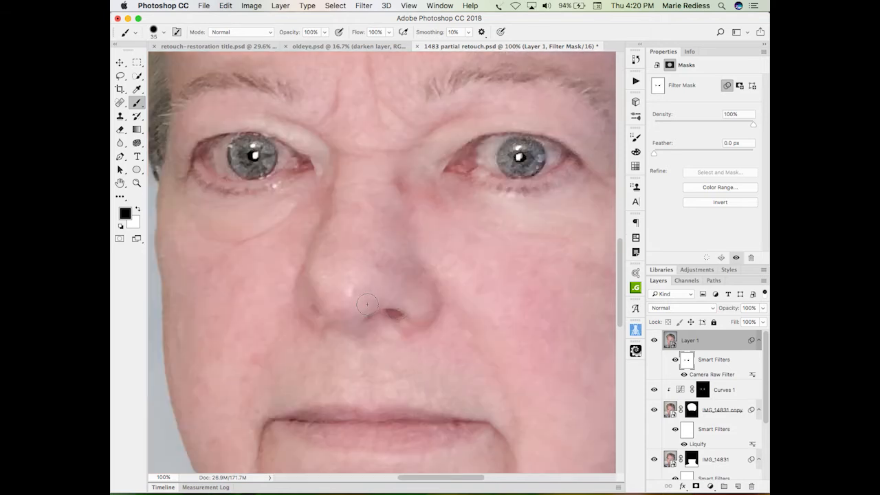
pyautogui.press(']')
pyautogui.press(']')
pyautogui.press(']')
pyautogui.press(']')
pyautogui.moveTo(318, 293)
pyautogui.mouseDown()
pyautogui.moveTo(355, 320)
pyautogui.moveTo(404, 317)
pyautogui.mouseUp()
# - Paint black over the lips on the filter mask with a 50 px brush
pyautogui.moveTo(430, 426); pyautogui.dragTo(424, 302)
pyautogui.press('[')
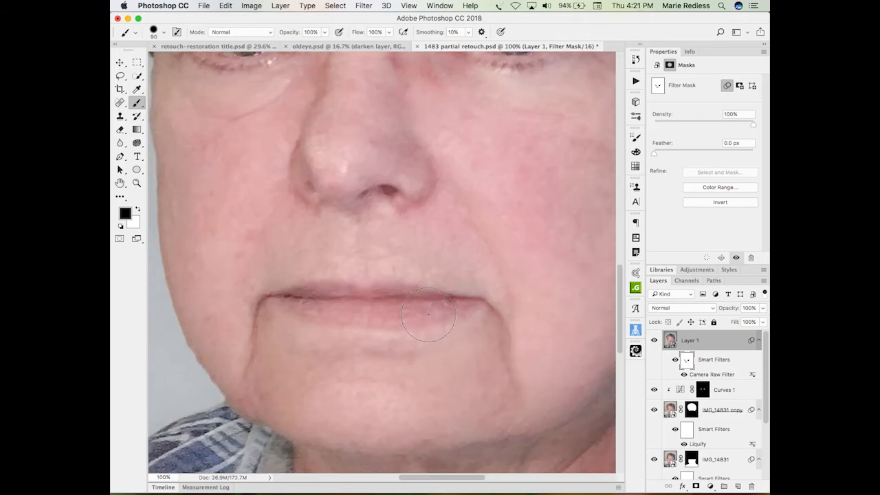
pyautogui.press('[')
pyautogui.press('[')
pyautogui.moveTo(470, 303)
pyautogui.mouseDown()
pyautogui.moveTo(380, 293)
pyautogui.moveTo(283, 298)
pyautogui.moveTo(369, 318)
pyautogui.moveTo(466, 307)
pyautogui.mouseUp()
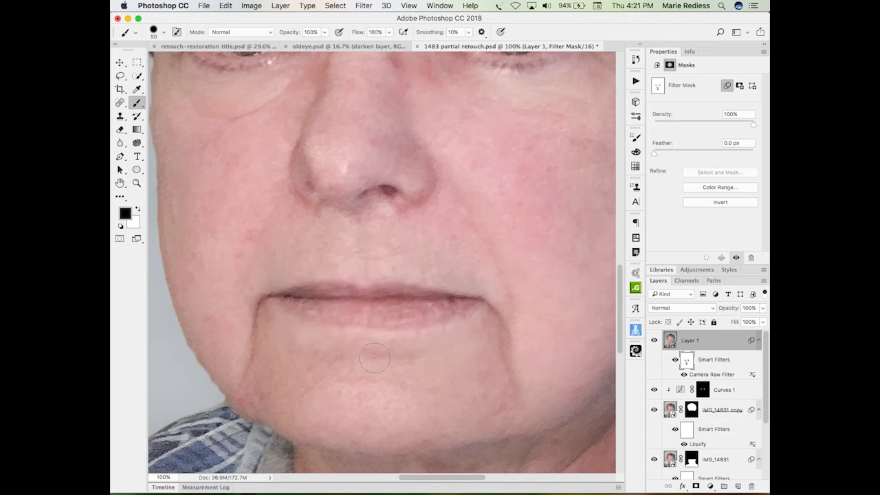
# - Paint black over the hair on the filter mask with a 263 px brush
pyautogui.press('super+minus')
pyautogui.press('super+0')
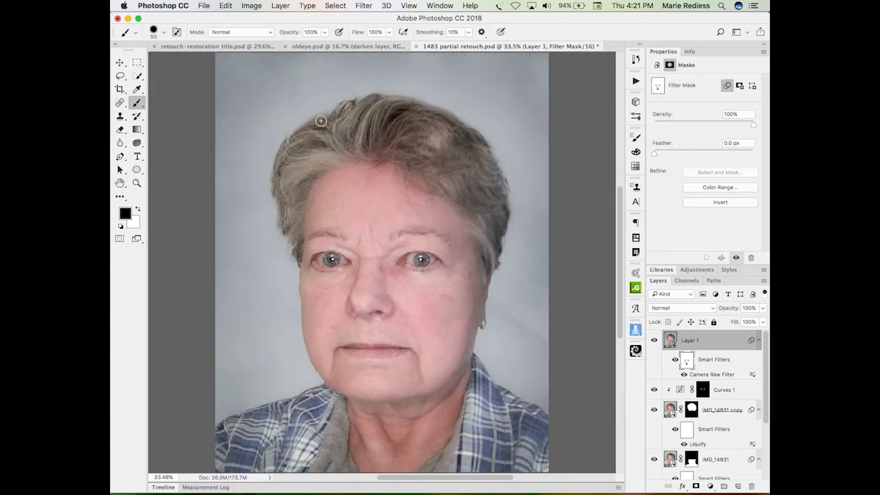
pyautogui.moveTo(396, 121)
pyautogui.mouseDown()
pyautogui.moveTo(417, 123)
pyautogui.moveTo(417, 140)
pyautogui.moveTo(475, 176)
pyautogui.moveTo(502, 206)
pyautogui.moveTo(506, 240)
pyautogui.moveTo(501, 185)
pyautogui.moveTo(379, 116)
pyautogui.moveTo(332, 128)
pyautogui.moveTo(294, 161)
pyautogui.moveTo(268, 197)
pyautogui.moveTo(272, 244)
pyautogui.mouseUp()
# - Paint black over both sides of the plaid shirt and its collar on the filter mask
pyautogui.moveTo(293, 408)
pyautogui.mouseDown()
pyautogui.moveTo(352, 440)
pyautogui.moveTo(313, 411)
pyautogui.mouseUp()
pyautogui.moveTo(313, 422)
pyautogui.mouseDown()
pyautogui.moveTo(309, 456)
pyautogui.moveTo(308, 418)
pyautogui.moveTo(245, 442)
pyautogui.moveTo(275, 481)
pyautogui.mouseUp()
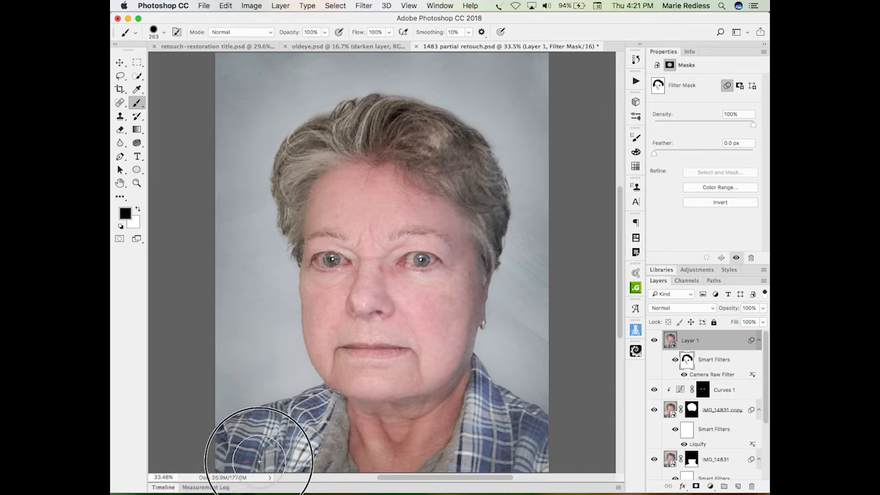
pyautogui.moveTo(477, 454)
pyautogui.mouseDown()
pyautogui.moveTo(488, 388)
pyautogui.moveTo(535, 454)
pyautogui.moveTo(529, 461)
pyautogui.mouseUp()
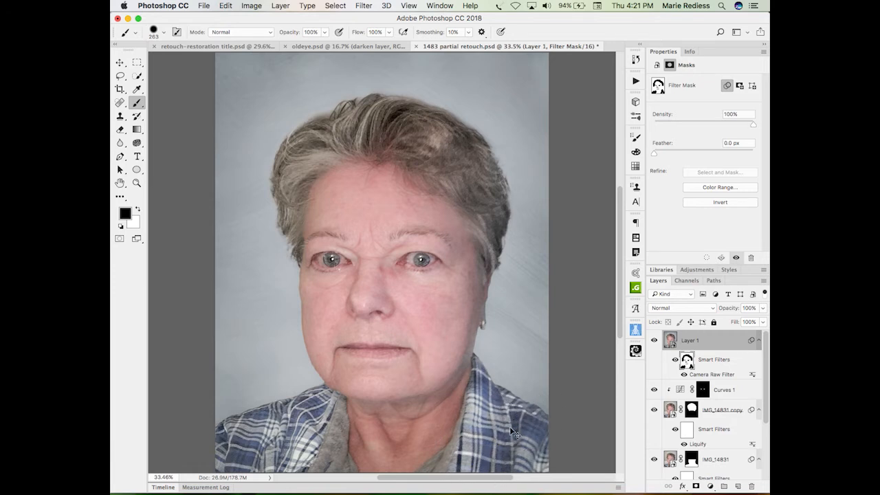
pyautogui.press('super+minus')
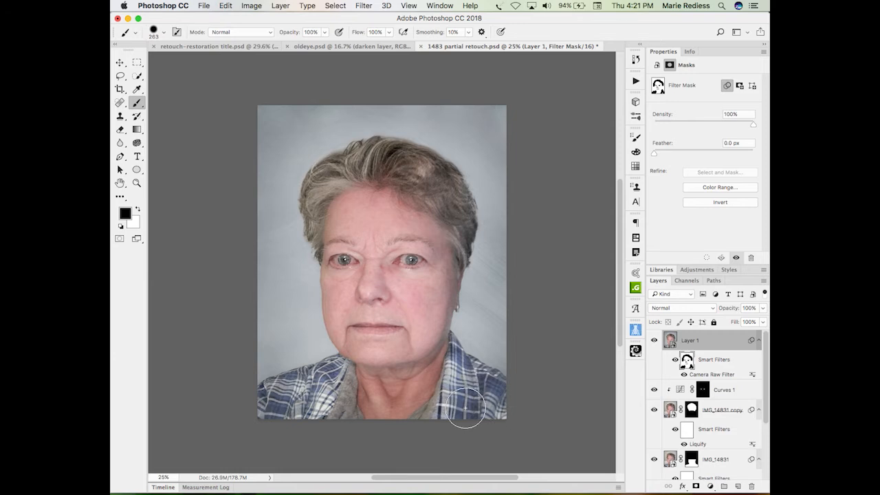
pyautogui.moveTo(440, 415); pyautogui.dragTo(397, 448)
pyautogui.moveTo(334, 420)
pyautogui.mouseDown()
pyautogui.moveTo(337, 392)
pyautogui.moveTo(338, 411)
pyautogui.moveTo(367, 440)
pyautogui.mouseUp()
# - Display Layer 1's filter mask on its own and paint black over the white gaps in the shirt areas
pyautogui.keyDown('alt'); pyautogui.click(686, 360); pyautogui.keyUp('alt')
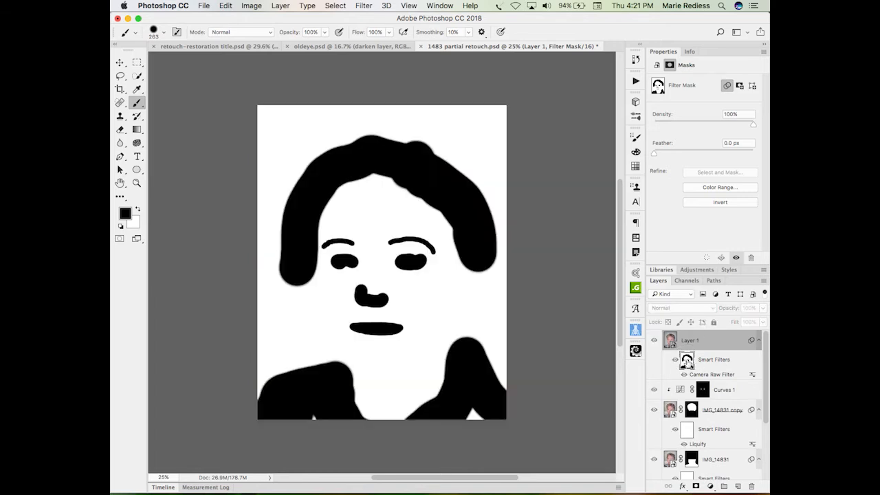
pyautogui.moveTo(338, 433)
pyautogui.mouseDown()
pyautogui.moveTo(310, 417)
pyautogui.moveTo(369, 415)
pyautogui.mouseUp()
pyautogui.click(463, 412)
# - Inspect the layer mask of IMG_14831 copy on its own and return to the whole portrait
pyautogui.keyDown('alt'); pyautogui.click(691, 410); pyautogui.keyUp('alt')
pyautogui.keyDown('alt'); pyautogui.click(691, 410); pyautogui.keyUp('alt')
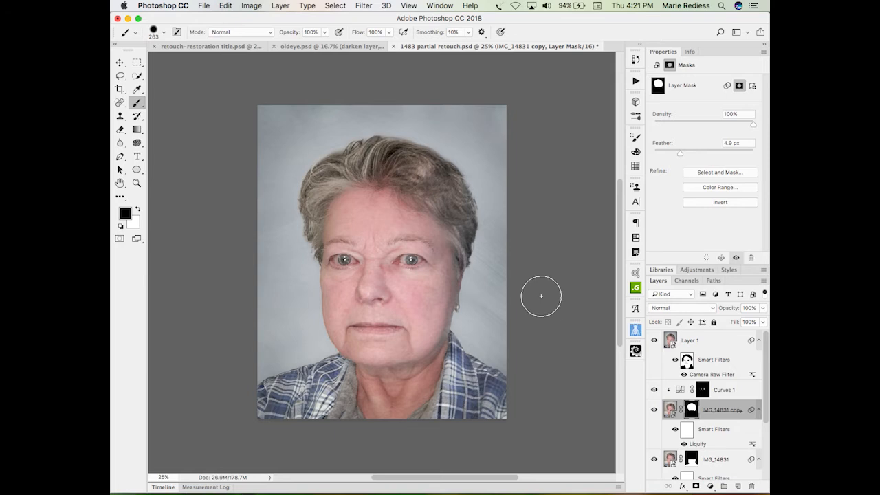
pyautogui.press('super+0')
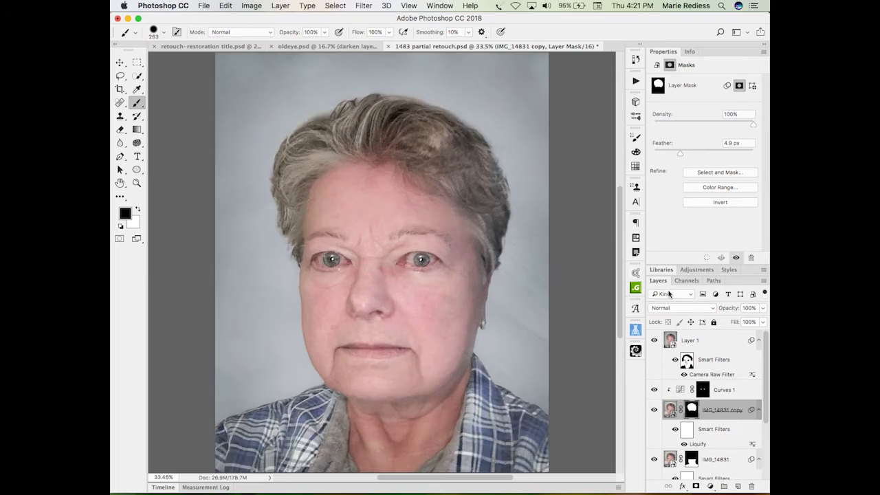
# - Rename the smart object Layer 1 as "comp les clear"
pyautogui.click(663, 294)
pyautogui.click(703, 339)
pyautogui.doubleClick(693, 339)
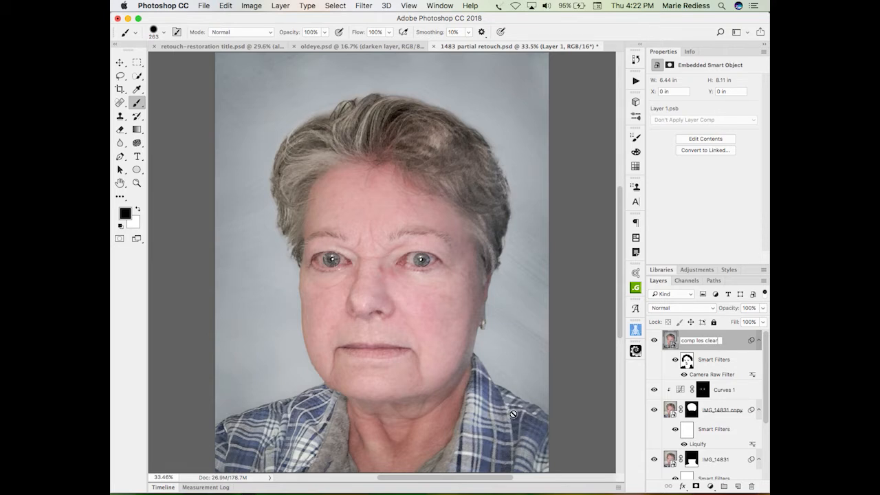
# - Hide and show the Camera Raw Filter and all smart filters of comp les clear to compare the skin
pyautogui.click(685, 375)
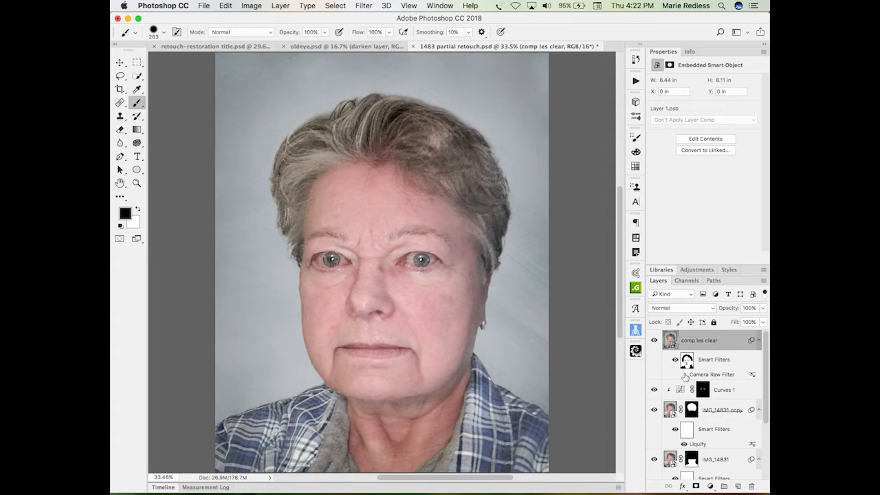
pyautogui.click(683, 375)
pyautogui.click(674, 360)
pyautogui.click(674, 361)
# - Add an empty top layer and soften the fold beside the right-hand mouth corner using the Clone Stamp in Lighten mode at 30% opacity
pyautogui.click(738, 486)
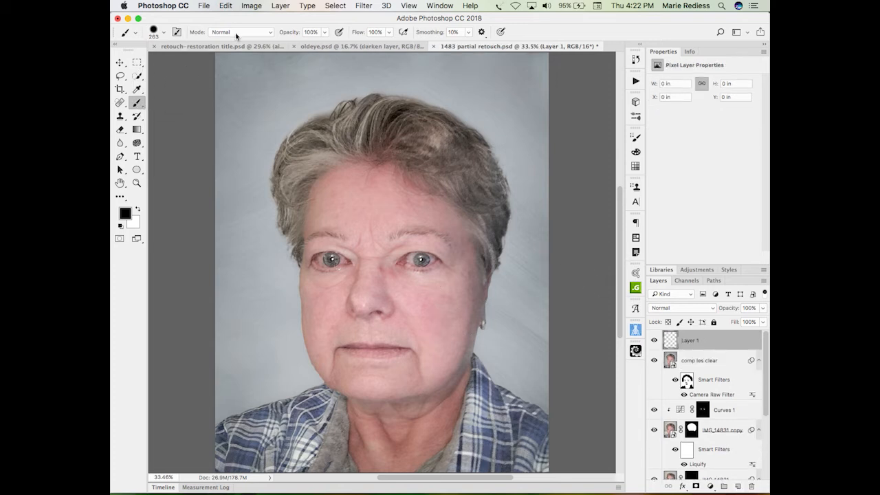
pyautogui.press('s')
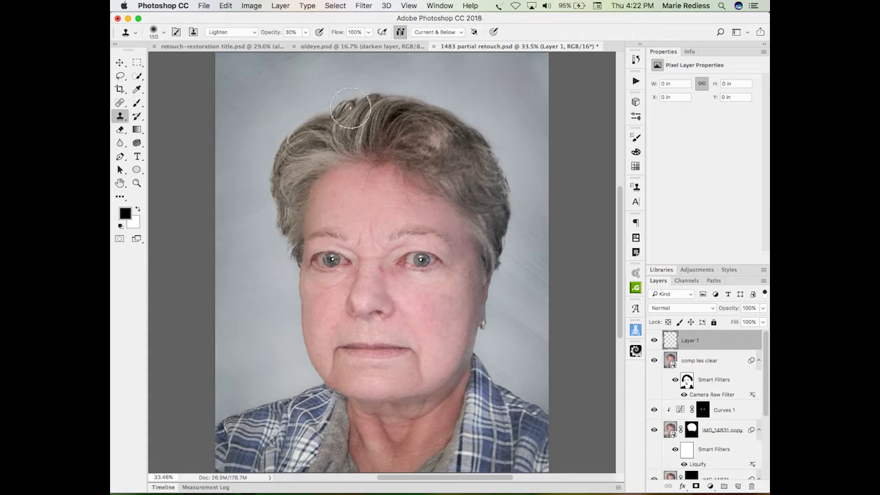
pyautogui.moveTo(436, 306)
pyautogui.mouseDown()
pyautogui.moveTo(417, 304)
pyautogui.moveTo(406, 328)
pyautogui.moveTo(420, 344)
pyautogui.moveTo(439, 339)
pyautogui.mouseUp()
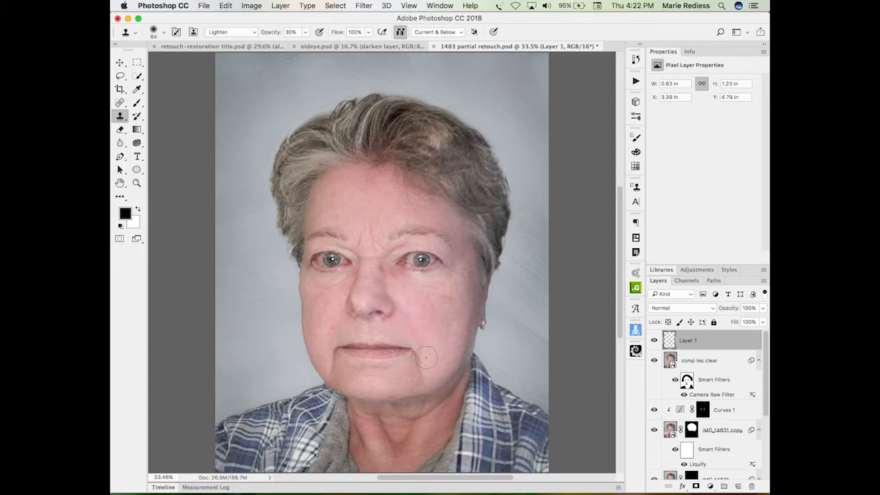
pyautogui.moveTo(421, 369)
pyautogui.mouseDown()
pyautogui.moveTo(413, 359)
pyautogui.moveTo(417, 376)
pyautogui.mouseUp()
# - Sample clean cheek skin and clone it over the fold running down from the left-hand corner of the mouth
pyautogui.keyDown('alt'); pyautogui.click(319, 307); pyautogui.keyUp('alt')
pyautogui.keyDown('alt'); pyautogui.click(316, 323); pyautogui.keyUp('alt')
pyautogui.moveTo(333, 356); pyautogui.dragTo(331, 362)
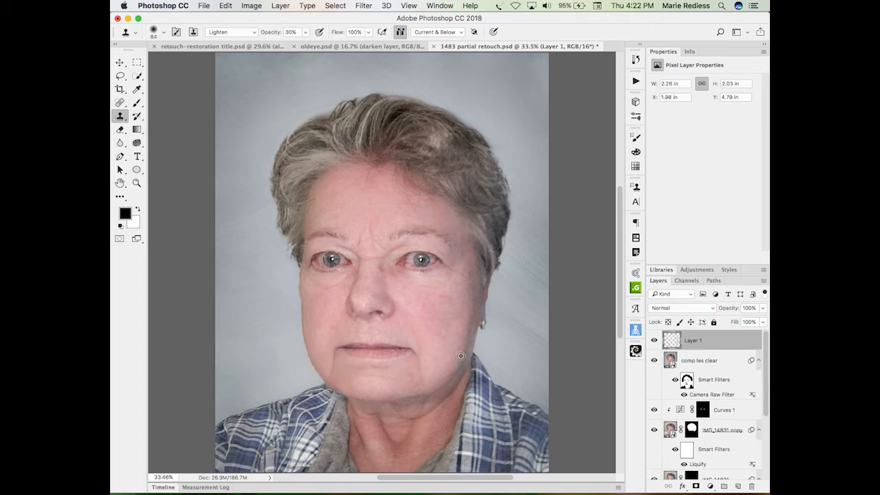
pyautogui.keyDown('alt'); pyautogui.click(435, 347); pyautogui.keyUp('alt')
pyautogui.moveTo(336, 369); pyautogui.dragTo(334, 356)
# - Lighten the shadows on the right-hand side of the neck below the jaw by cloning with a smaller brush
pyautogui.keyDown('alt'); pyautogui.click(439, 438); pyautogui.keyUp('alt')
pyautogui.press('super+equal')
pyautogui.press('super+equal')
pyautogui.scroll(-3, 387, 191)
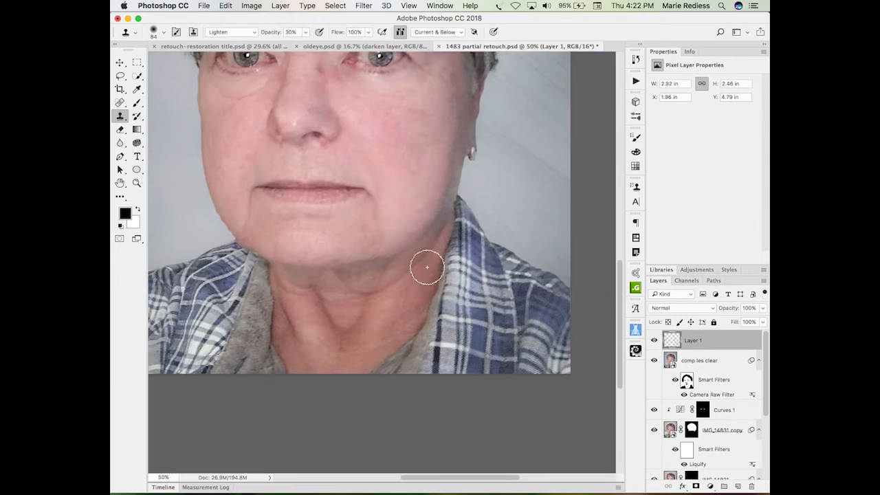
pyautogui.press('[')
pyautogui.press('[')
pyautogui.keyDown('alt'); pyautogui.click(438, 255); pyautogui.keyUp('alt')
pyautogui.moveTo(438, 239); pyautogui.dragTo(442, 232)
pyautogui.moveTo(392, 280)
pyautogui.mouseDown()
pyautogui.moveTo(381, 287)
pyautogui.moveTo(397, 273)
pyautogui.moveTo(372, 289)
pyautogui.mouseUp()
# - Clone lighter skin over the vertical creases on the left-hand side of the neck
pyautogui.keyDown('alt'); pyautogui.click(382, 300); pyautogui.keyUp('alt')
pyautogui.keyDown('alt'); pyautogui.click(294, 359); pyautogui.keyUp('alt')
pyautogui.moveTo(290, 341); pyautogui.dragTo(281, 306)
pyautogui.moveTo(296, 337)
pyautogui.mouseDown()
pyautogui.moveTo(284, 306)
pyautogui.moveTo(291, 324)
pyautogui.moveTo(300, 319)
pyautogui.mouseUp()
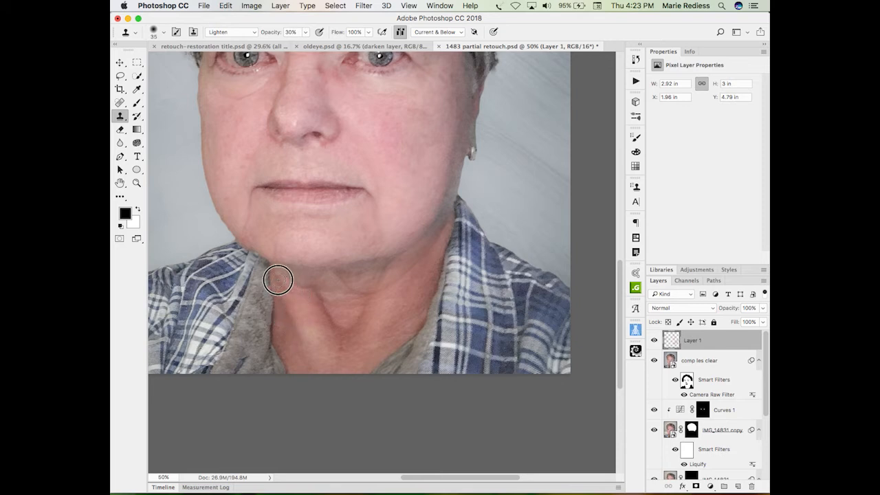
pyautogui.keyDown('alt'); pyautogui.click(306, 310); pyautogui.keyUp('alt')
pyautogui.moveTo(298, 293)
pyautogui.mouseDown()
pyautogui.moveTo(282, 287)
pyautogui.moveTo(289, 297)
pyautogui.mouseUp()
# - Clone lighter skin over the throat creases in the middle of the neck with a 45 px brush
pyautogui.keyDown('alt'); pyautogui.click(317, 293); pyautogui.keyUp('alt')
pyautogui.moveTo(319, 291)
pyautogui.mouseDown()
pyautogui.moveTo(343, 347)
pyautogui.moveTo(318, 296)
pyautogui.moveTo(346, 344)
pyautogui.mouseUp()
pyautogui.keyDown('alt'); pyautogui.click(323, 296); pyautogui.keyUp('alt')
pyautogui.keyDown('alt'); pyautogui.click(373, 333); pyautogui.keyUp('alt')
pyautogui.moveTo(366, 305); pyautogui.dragTo(332, 342)
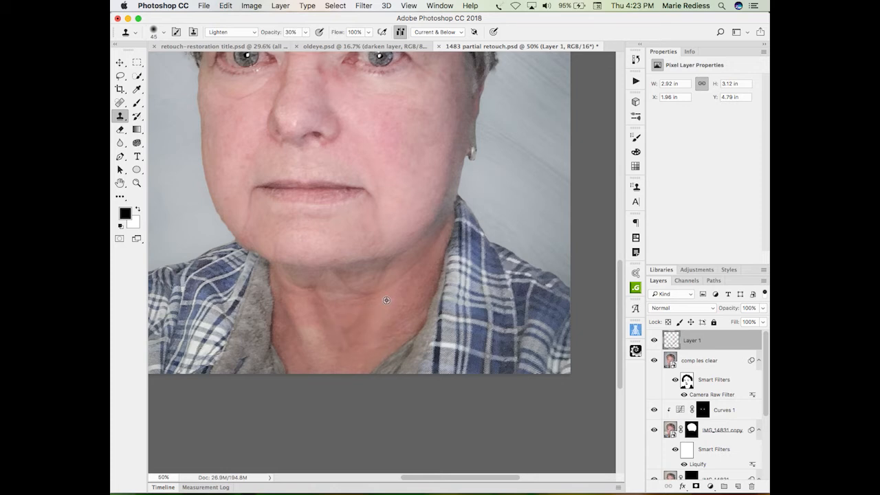
# - Even out the remaining shadows on the right-hand side of the neck and beneath the chin
pyautogui.moveTo(372, 293)
pyautogui.mouseDown()
pyautogui.moveTo(290, 286)
pyautogui.moveTo(364, 290)
pyautogui.mouseUp()
pyautogui.keyDown('alt'); pyautogui.click(383, 316); pyautogui.keyUp('alt')
pyautogui.moveTo(360, 323)
pyautogui.mouseDown()
pyautogui.moveTo(348, 334)
pyautogui.moveTo(354, 323)
pyautogui.moveTo(356, 330)
pyautogui.mouseUp()
pyautogui.keyDown('alt'); pyautogui.click(402, 328); pyautogui.keyUp('alt')
pyautogui.moveTo(385, 264)
pyautogui.mouseDown()
pyautogui.moveTo(298, 276)
pyautogui.moveTo(310, 280)
pyautogui.mouseUp()
# - Soften the lines under the left-hand eye by cloning with a 60 px brush
pyautogui.scroll(10, 474, 294)
pyautogui.hscroll(-4, 473, 295)
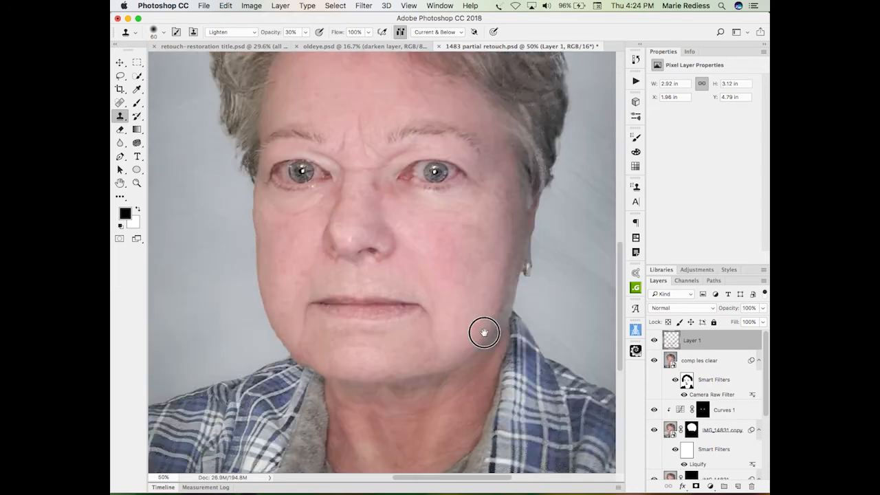
pyautogui.moveTo(419, 290)
pyautogui.mouseDown()
pyautogui.moveTo(407, 273)
pyautogui.moveTo(415, 263)
pyautogui.moveTo(444, 273)
pyautogui.moveTo(415, 271)
pyautogui.moveTo(395, 256)
pyautogui.mouseUp()
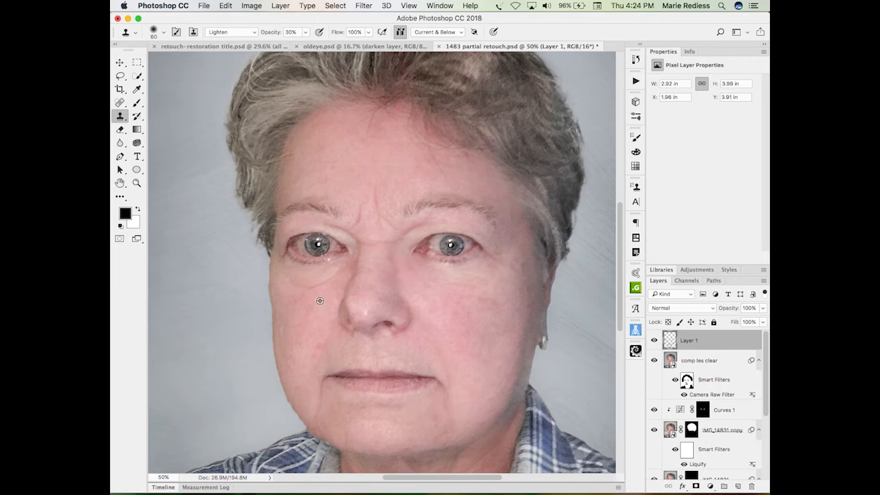
pyautogui.moveTo(325, 283)
pyautogui.mouseDown()
pyautogui.moveTo(334, 273)
pyautogui.moveTo(293, 286)
pyautogui.moveTo(323, 274)
pyautogui.mouseUp()
# - Clone forehead and nose skin over the frown lines between the eyebrows and the crease at the nose bridge
pyautogui.keyDown('alt'); pyautogui.click(351, 180); pyautogui.keyUp('alt')
pyautogui.moveTo(355, 231)
pyautogui.mouseDown()
pyautogui.moveTo(323, 225)
pyautogui.moveTo(342, 232)
pyautogui.mouseUp()
pyautogui.keyDown('alt'); pyautogui.click(423, 172); pyautogui.keyUp('alt')
pyautogui.moveTo(443, 212)
pyautogui.mouseDown()
pyautogui.moveTo(403, 234)
pyautogui.moveTo(425, 219)
pyautogui.moveTo(378, 223)
pyautogui.moveTo(373, 183)
pyautogui.mouseUp()
pyautogui.moveTo(360, 190)
pyautogui.mouseDown()
pyautogui.moveTo(360, 221)
pyautogui.moveTo(360, 214)
pyautogui.mouseUp()
pyautogui.moveTo(361, 199); pyautogui.dragTo(358, 220)
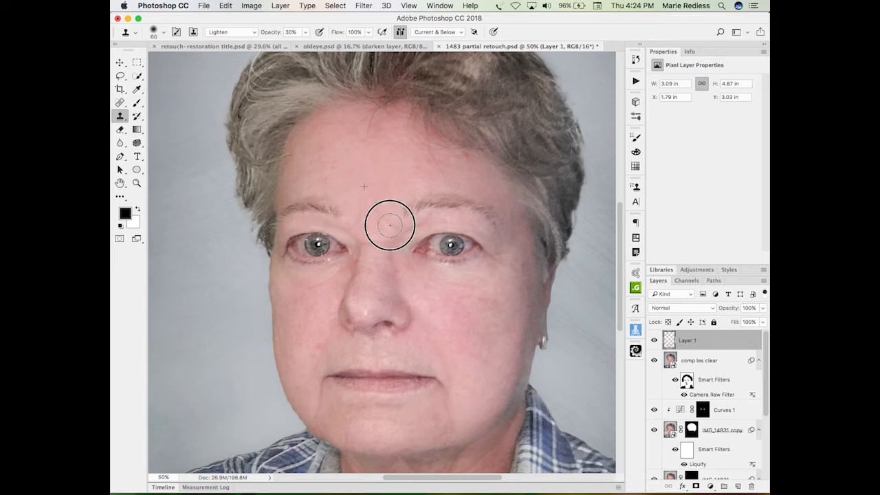
pyautogui.keyDown('alt'); pyautogui.click(374, 259); pyautogui.keyUp('alt')
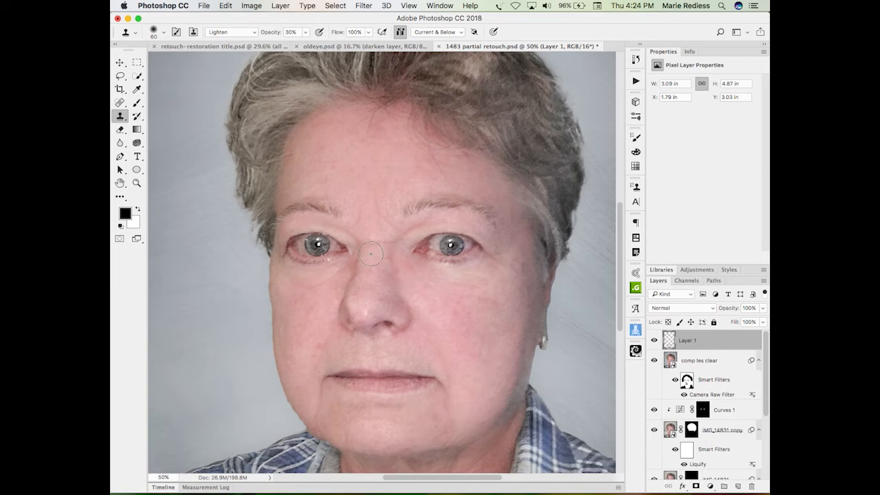
pyautogui.moveTo(372, 246)
pyautogui.mouseDown()
pyautogui.moveTo(389, 235)
pyautogui.moveTo(377, 249)
pyautogui.moveTo(367, 235)
pyautogui.mouseUp()
# - Clone clean skin over the shaded area below the nose and the left-hand cheek
pyautogui.keyDown('alt'); pyautogui.click(395, 350); pyautogui.keyUp('alt')
pyautogui.moveTo(392, 336); pyautogui.dragTo(390, 333)
pyautogui.keyDown('alt'); pyautogui.click(316, 343); pyautogui.keyUp('alt')
pyautogui.moveTo(324, 334)
pyautogui.mouseDown()
pyautogui.moveTo(318, 343)
pyautogui.moveTo(323, 333)
pyautogui.mouseUp()
# - Even out the blotches on the right-hand cheek with repeated Clone Stamp samples, undoing one dab and enlarging the brush to 180 px
pyautogui.keyDown('alt'); pyautogui.click(487, 362); pyautogui.keyUp('alt')
pyautogui.moveTo(490, 334)
pyautogui.mouseDown()
pyautogui.moveTo(480, 359)
pyautogui.moveTo(472, 319)
pyautogui.moveTo(453, 309)
pyautogui.moveTo(460, 331)
pyautogui.moveTo(483, 297)
pyautogui.moveTo(504, 306)
pyautogui.moveTo(459, 303)
pyautogui.moveTo(498, 398)
pyautogui.moveTo(481, 391)
pyautogui.moveTo(485, 293)
pyautogui.mouseUp()
pyautogui.keyDown('alt'); pyautogui.click(480, 334); pyautogui.keyUp('alt')
pyautogui.keyDown('alt'); pyautogui.click(488, 388); pyautogui.keyUp('alt')
pyautogui.keyDown('alt'); pyautogui.click(477, 336); pyautogui.keyUp('alt')
pyautogui.keyDown('alt'); pyautogui.click(468, 362); pyautogui.keyUp('alt')
pyautogui.click(481, 302)
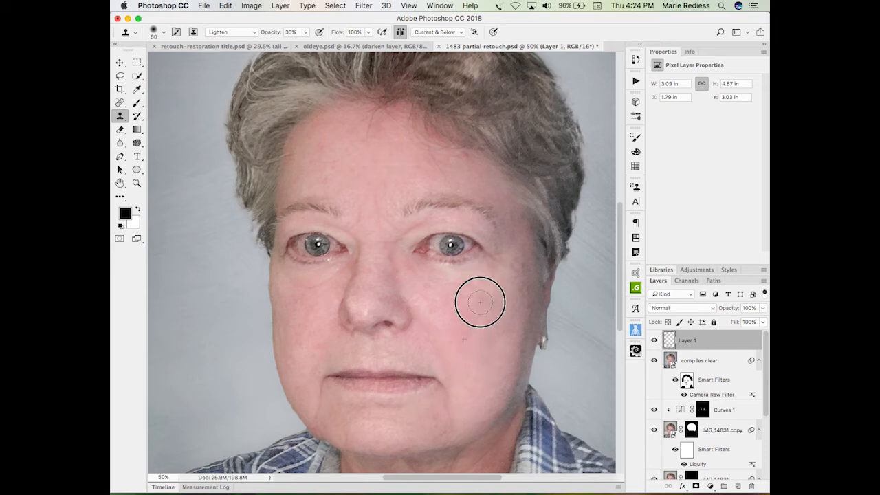
pyautogui.press('super+z')
pyautogui.moveTo(458, 315)
pyautogui.mouseDown()
pyautogui.moveTo(455, 294)
pyautogui.moveTo(484, 296)
pyautogui.moveTo(495, 326)
pyautogui.mouseUp()
pyautogui.keyDown('alt'); pyautogui.click(455, 295); pyautogui.keyUp('alt')
pyautogui.click(484, 296)
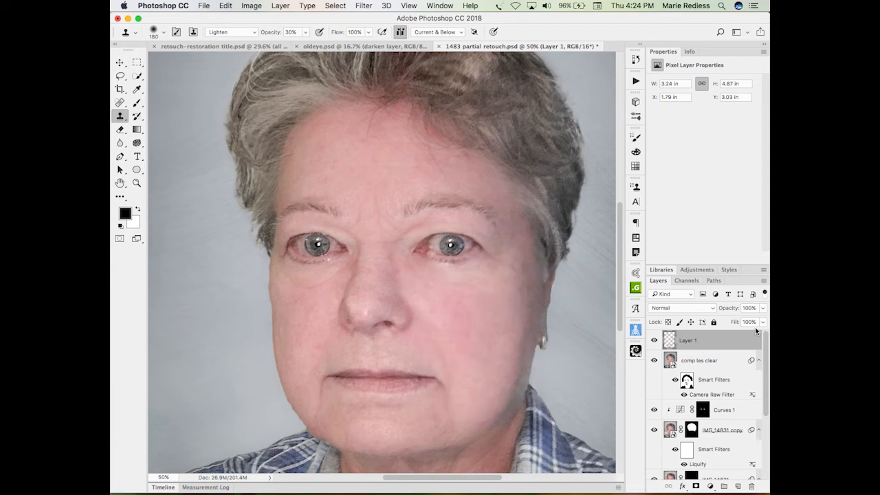
# - Rename the cloning layer Layer 1 as "darken"
pyautogui.doubleClick(686, 340)
pyautogui.write('darken')
pyautogui.press('Return')
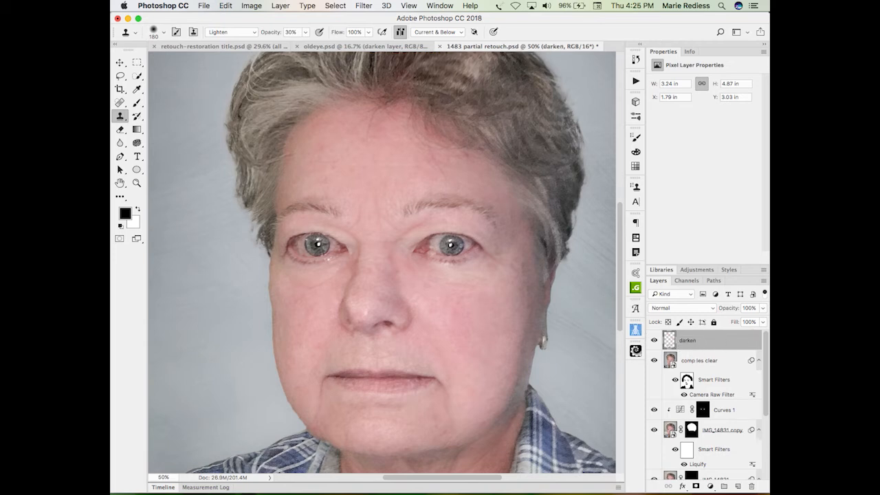
# - Set the darken layer's opacity to 40% and adjust it further by eye
pyautogui.click(728, 311)
pyautogui.write('40')
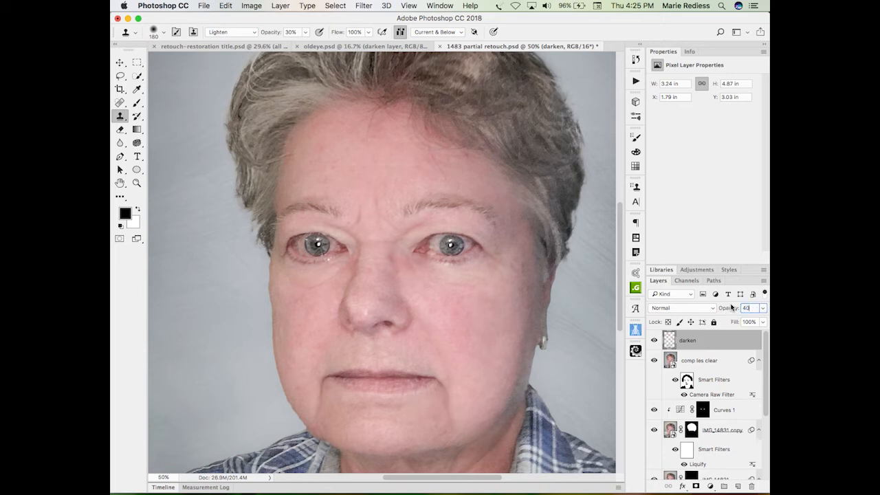
pyautogui.moveTo(730, 311)
pyautogui.mouseDown()
pyautogui.moveTo(672, 318)
pyautogui.moveTo(745, 310)
pyautogui.mouseUp()
# - Add another empty layer above darken and name it "lighte", cancelling the layer style settings
pyautogui.click(737, 485)
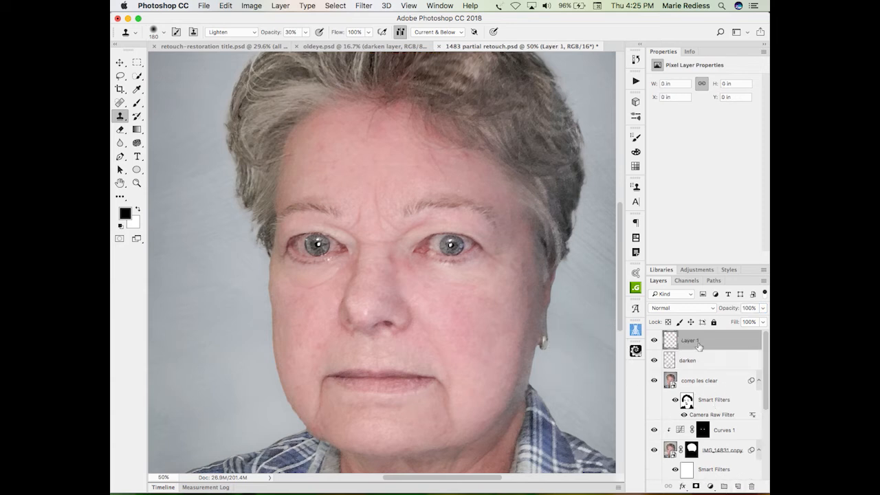
pyautogui.doubleClick(693, 344)
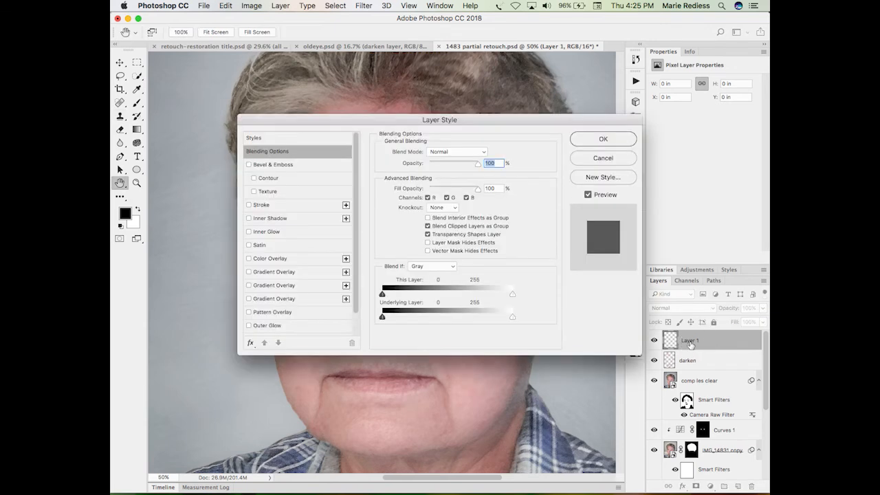
pyautogui.click(609, 154)
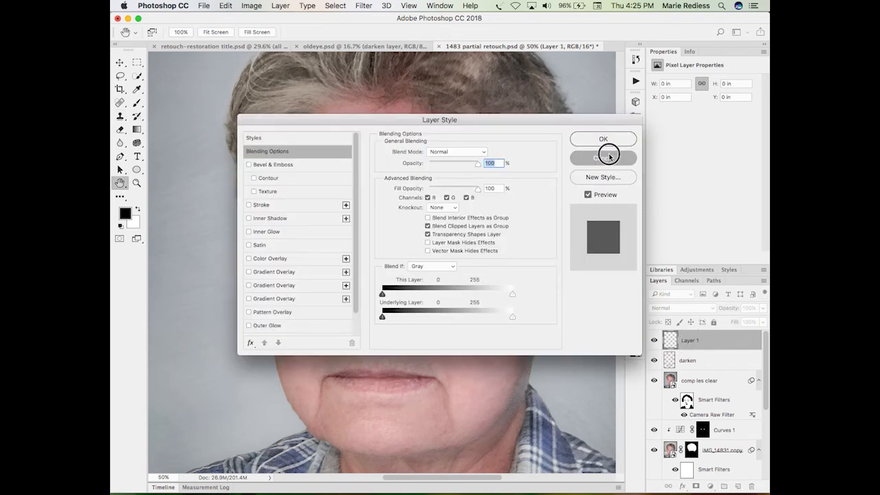
pyautogui.doubleClick(690, 340)
pyautogui.write('lighte')
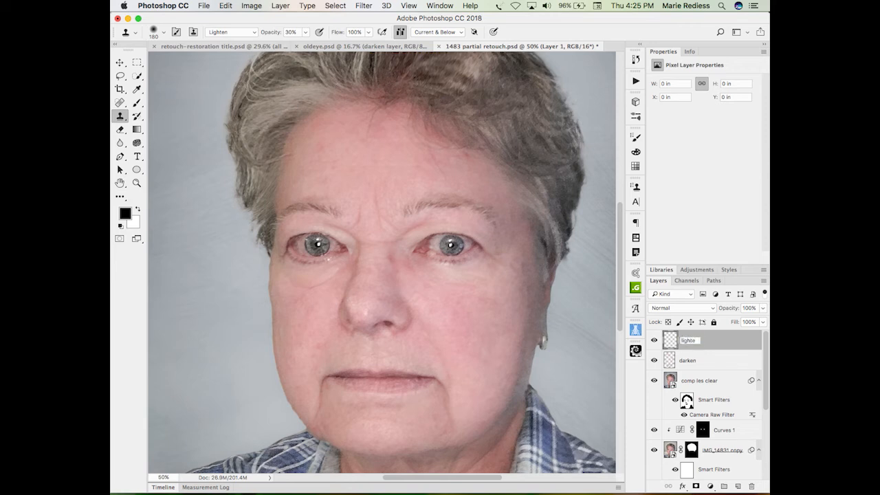
pyautogui.press('Return')
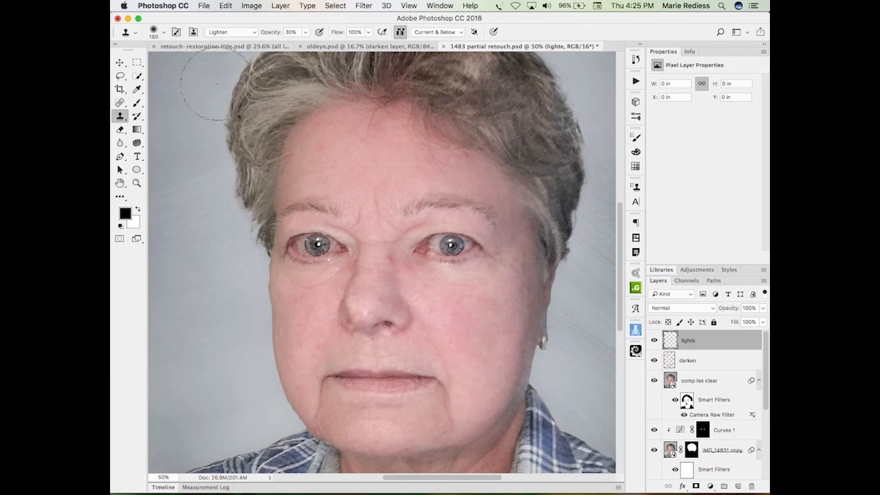
# - Set the Clone Stamp mode to Darker Color, and rename the empty top layer "darken" and the cloning layer below it "lighten"
pyautogui.click(230, 33)
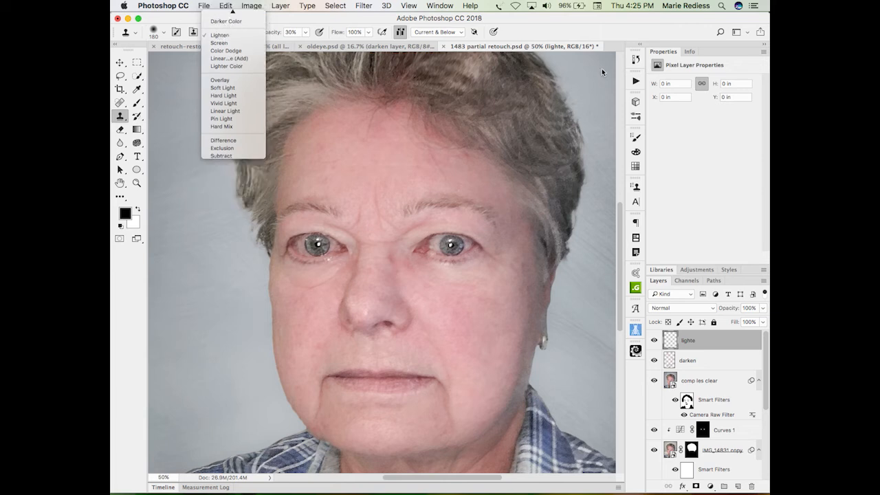
pyautogui.click(226, 18)
pyautogui.doubleClick(686, 344)
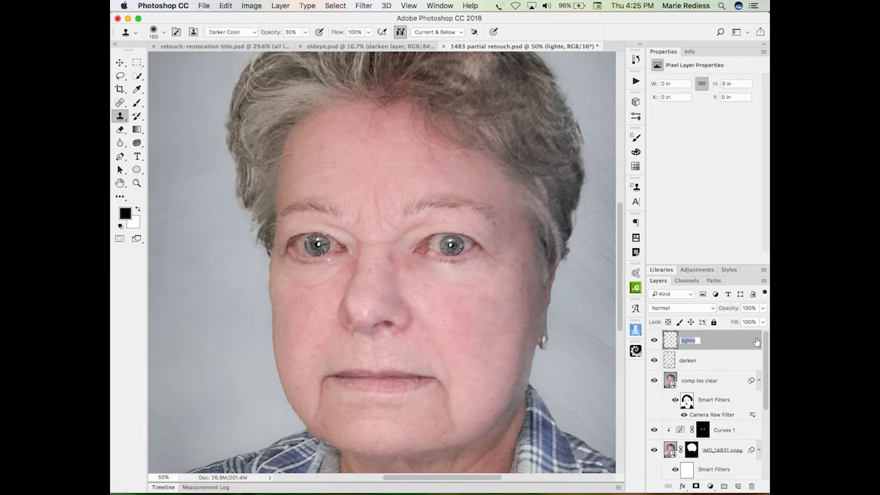
pyautogui.write('kighted')
pyautogui.press('Tab')
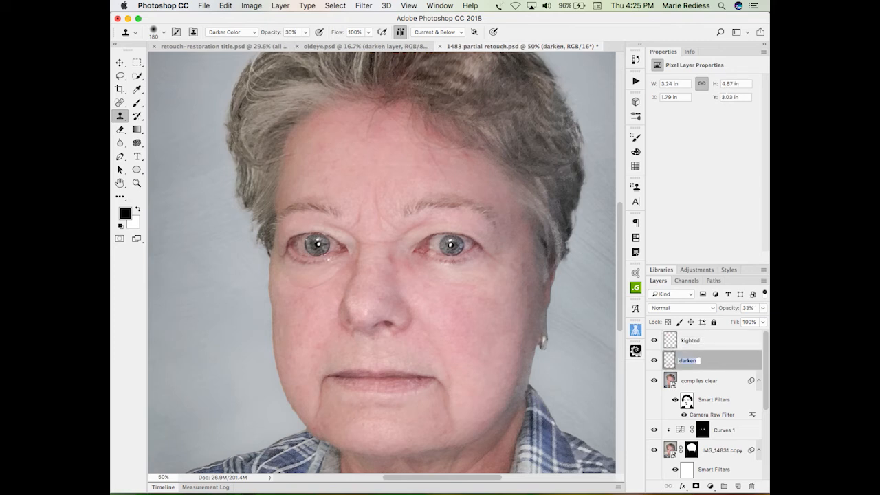
pyautogui.doubleClick(686, 340)
pyautogui.write('darken')
pyautogui.press('Tab')
pyautogui.write('k')
pyautogui.write('ighten')
pyautogui.press('Return')
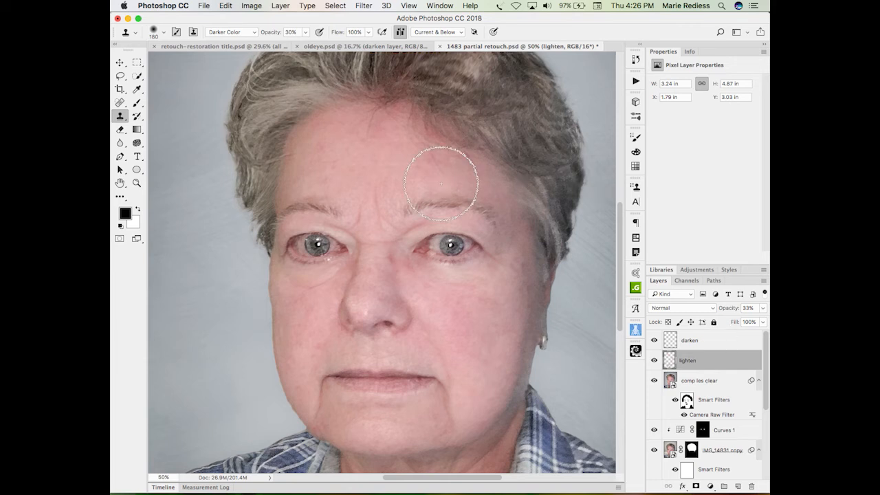
# - Set the Clone Stamp mode to Darken and clone over the bright wet spots beneath the left-hand eye with a 13 px brush
pyautogui.click(227, 31)
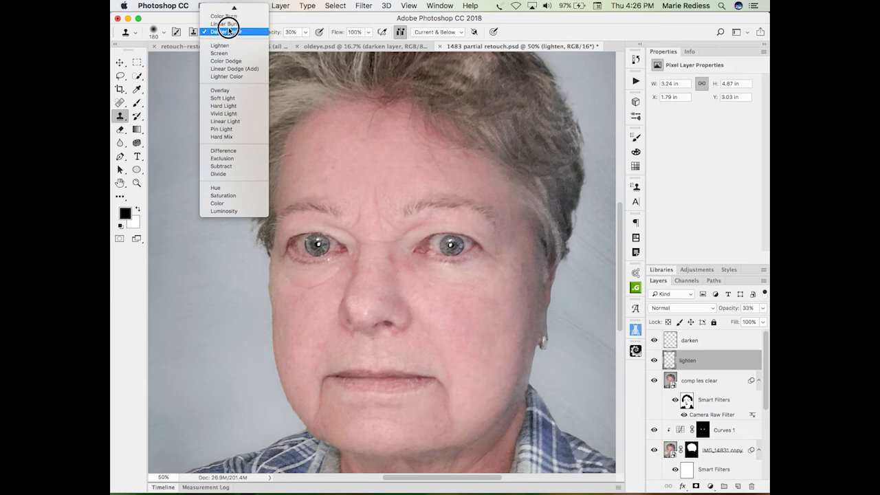
pyautogui.click(224, 35)
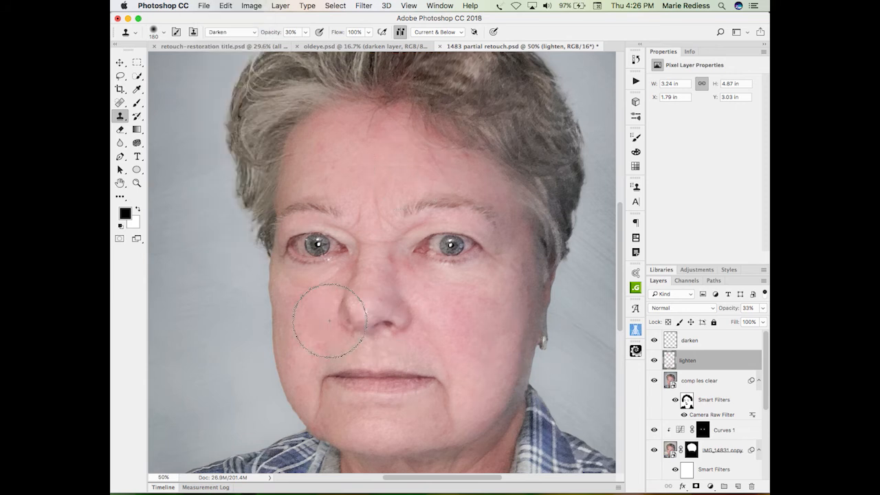
pyautogui.moveTo(310, 313); pyautogui.dragTo(282, 312)
pyautogui.keyDown('alt'); pyautogui.click(328, 258); pyautogui.keyUp('alt')
pyautogui.press('z')
pyautogui.moveTo(334, 272); pyautogui.dragTo(393, 298)
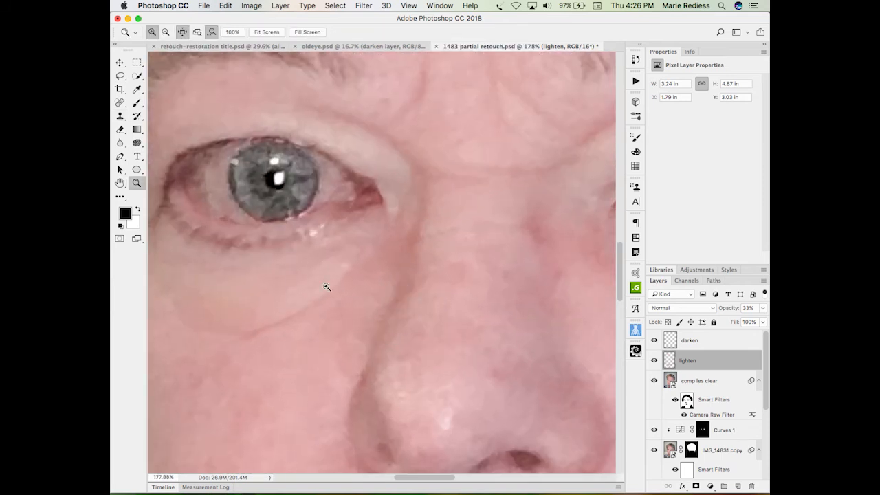
pyautogui.keyDown('alt'); pyautogui.click(299, 279); pyautogui.keyUp('alt')
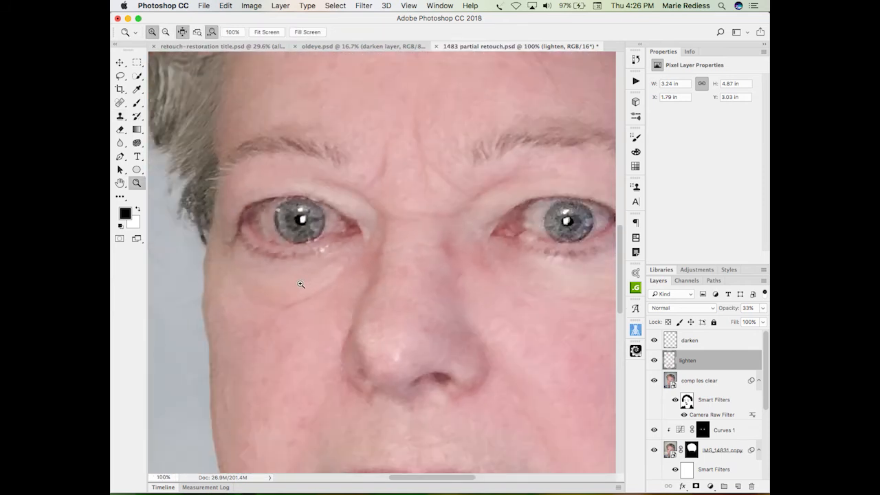
pyautogui.press('s')
pyautogui.moveTo(317, 247); pyautogui.dragTo(322, 251)
pyautogui.keyDown('alt'); pyautogui.click(297, 251); pyautogui.keyUp('alt')
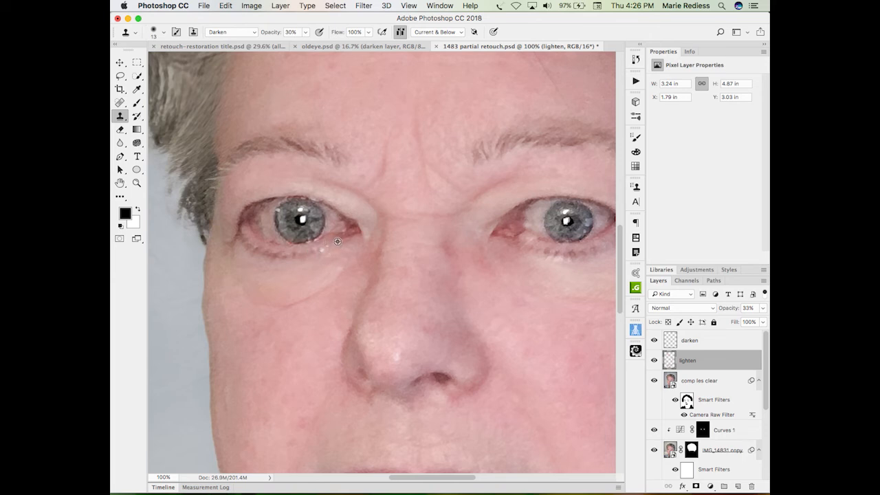
pyautogui.keyDown('alt'); pyautogui.click(323, 248); pyautogui.keyUp('alt')
# - Enlarge the Clone Stamp brush to 79 px and even out the nose highlight and the skin beneath the left-hand eye
pyautogui.moveTo(393, 306); pyautogui.dragTo(416, 299)
pyautogui.moveTo(394, 356); pyautogui.dragTo(398, 351)
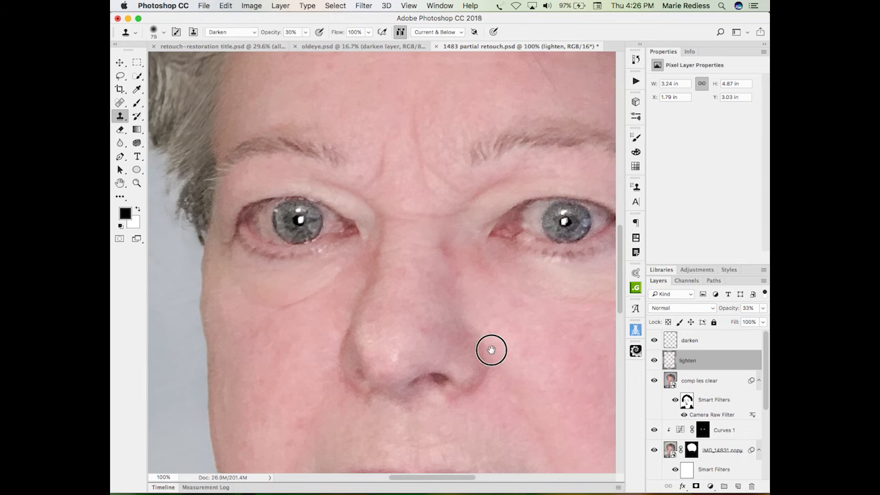
pyautogui.moveTo(508, 348); pyautogui.dragTo(355, 325)
pyautogui.moveTo(387, 266)
pyautogui.mouseDown()
pyautogui.moveTo(383, 255)
pyautogui.moveTo(435, 241)
pyautogui.moveTo(434, 251)
pyautogui.moveTo(384, 255)
pyautogui.mouseUp()
pyautogui.moveTo(418, 318); pyautogui.dragTo(515, 330)
pyautogui.keyDown('alt'); pyautogui.click(275, 285); pyautogui.keyUp('alt')
pyautogui.moveTo(305, 256); pyautogui.dragTo(239, 260)
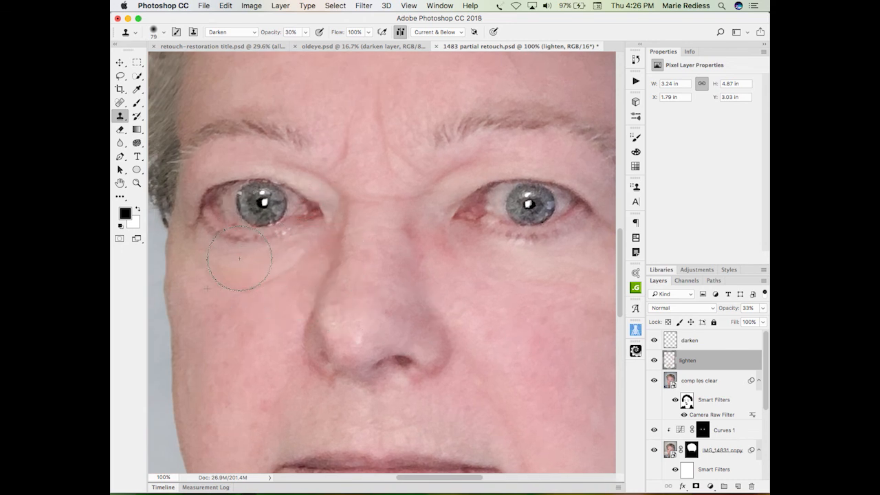
# - Sample the forehead skin and clone it over the inner corners of both upper eyelids beside the nose bridge
pyautogui.keyDown('alt'); pyautogui.click(343, 81); pyautogui.keyUp('alt')
pyautogui.moveTo(338, 188)
pyautogui.mouseDown()
pyautogui.moveTo(285, 165)
pyautogui.moveTo(339, 193)
pyautogui.moveTo(314, 175)
pyautogui.moveTo(337, 188)
pyautogui.mouseUp()
pyautogui.keyDown('alt'); pyautogui.click(376, 74); pyautogui.keyUp('alt')
pyautogui.moveTo(426, 197)
pyautogui.mouseDown()
pyautogui.moveTo(467, 163)
pyautogui.moveTo(436, 202)
pyautogui.moveTo(443, 196)
pyautogui.mouseUp()
pyautogui.press('super+0')
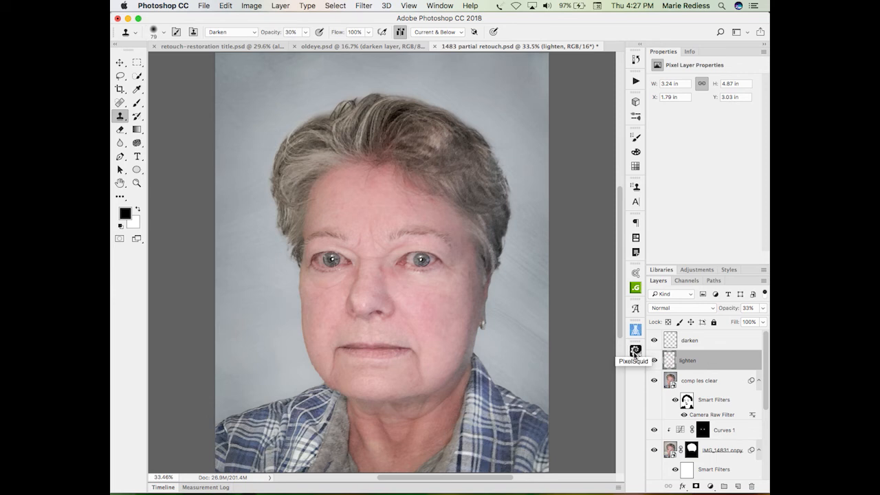
# - Save the portrait document and collapse the Properties panel to reveal the complete layer stack
pyautogui.hotkey('ctrl', 's')
pyautogui.scroll(-5, 762, 416)
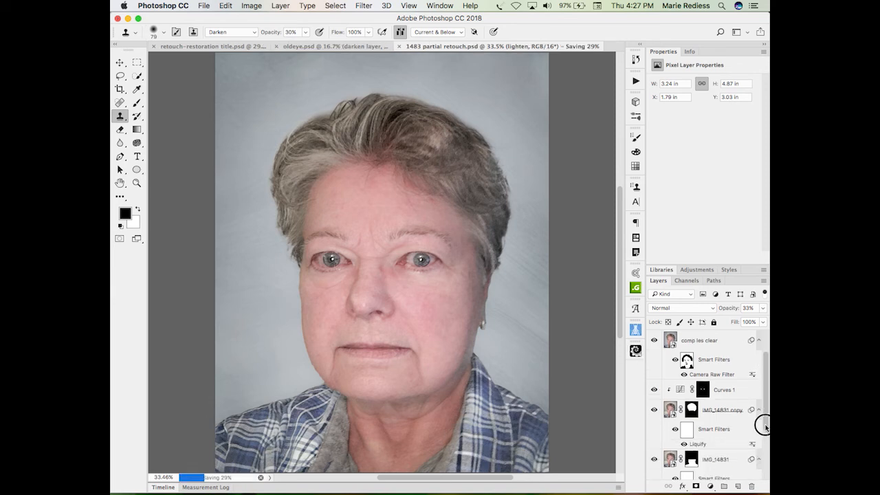
pyautogui.scroll(-2, 763, 454)
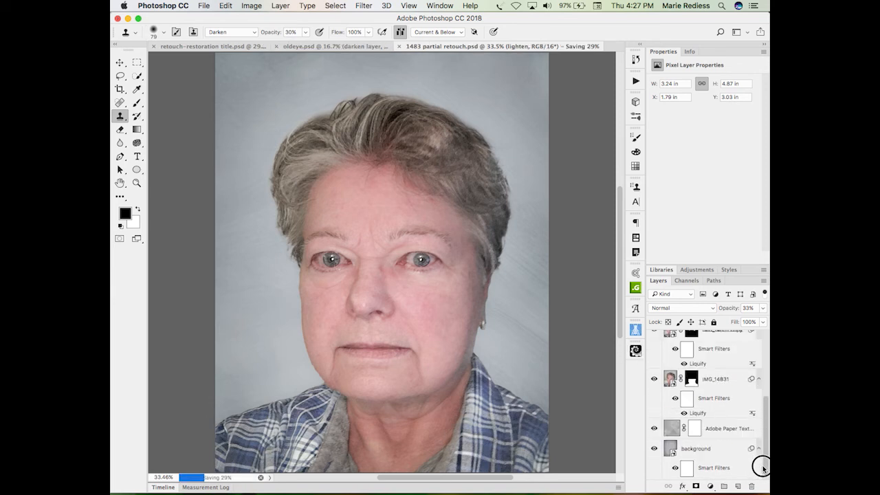
pyautogui.doubleClick(727, 52)
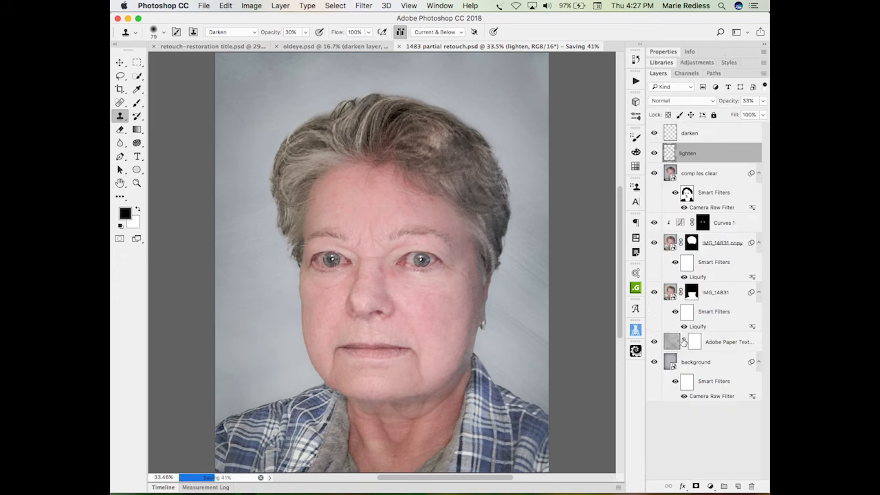
# - Isolate the IMG_14831 layer and its copy to compare them with and without Liquify, restoring the other layers' visibility
pyautogui.keyDown('alt'); pyautogui.click(654, 293); pyautogui.keyUp('alt')
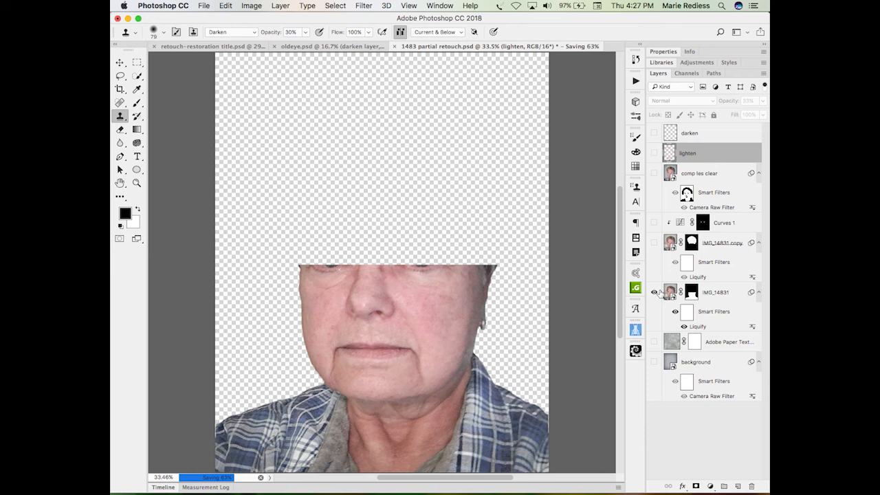
pyautogui.click(654, 244)
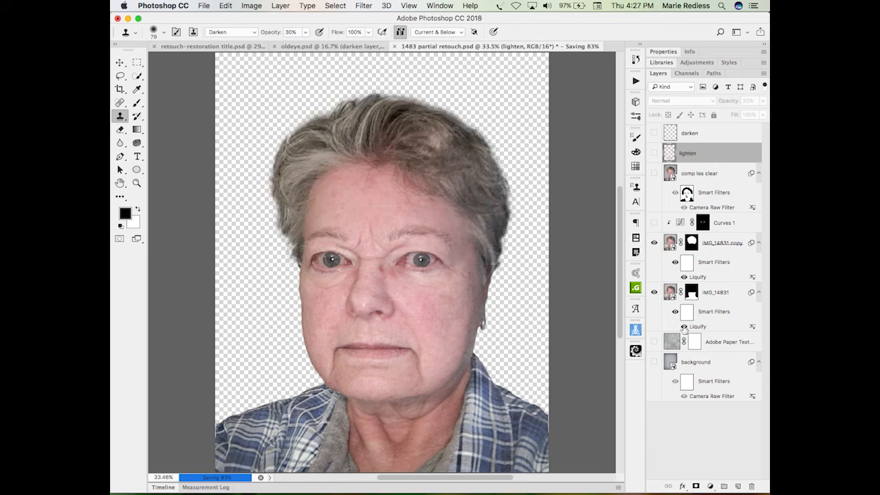
pyautogui.click(684, 327)
pyautogui.click(684, 277)
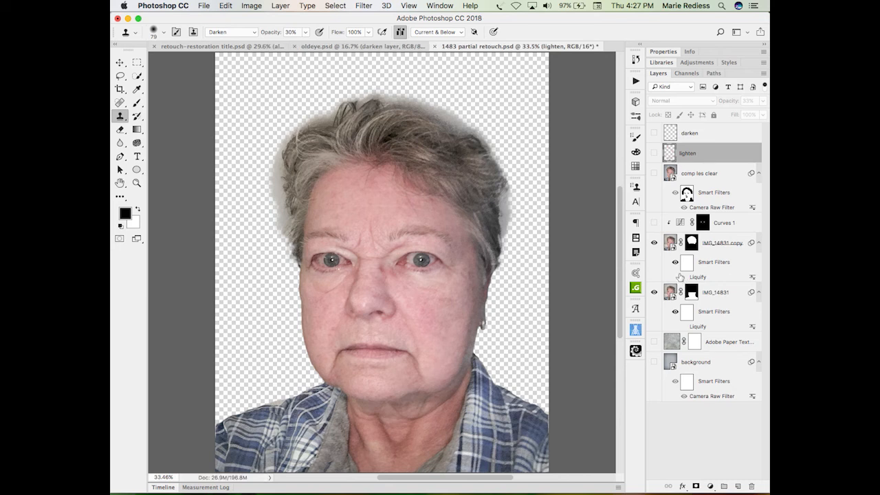
pyautogui.click(684, 277)
pyautogui.click(684, 327)
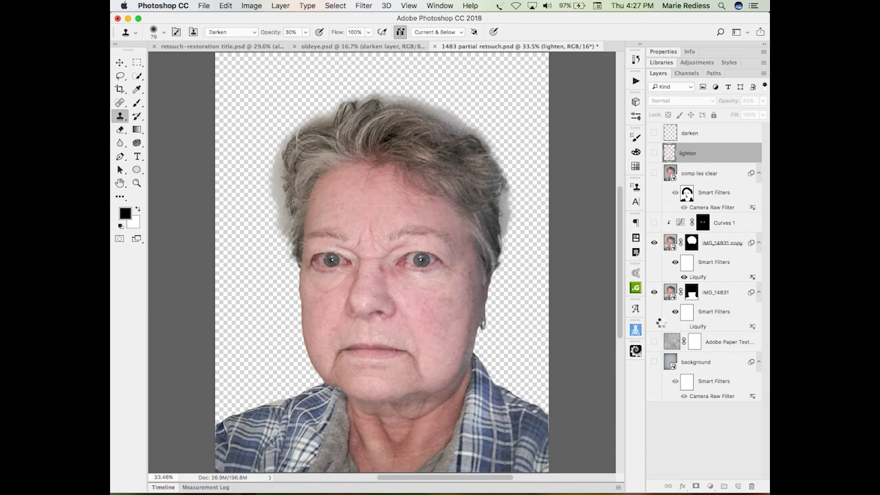
pyautogui.click(653, 362)
pyautogui.moveTo(655, 342); pyautogui.dragTo(657, 121)
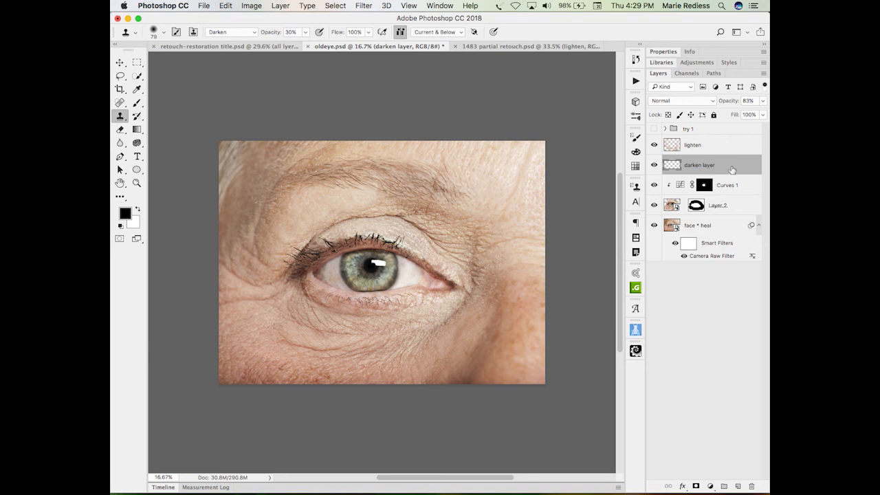
# - Switch to oldeye.psd and compare the eye with the Curves 1 adjustment off and on, undoing a mistakenly added group
pyautogui.click(743, 187)
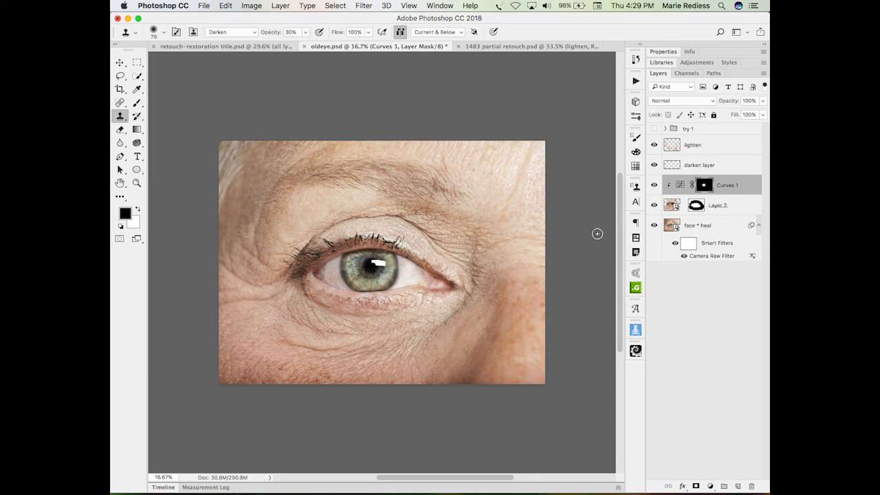
pyautogui.click(654, 186)
pyautogui.click(654, 186)
pyautogui.click(724, 486)
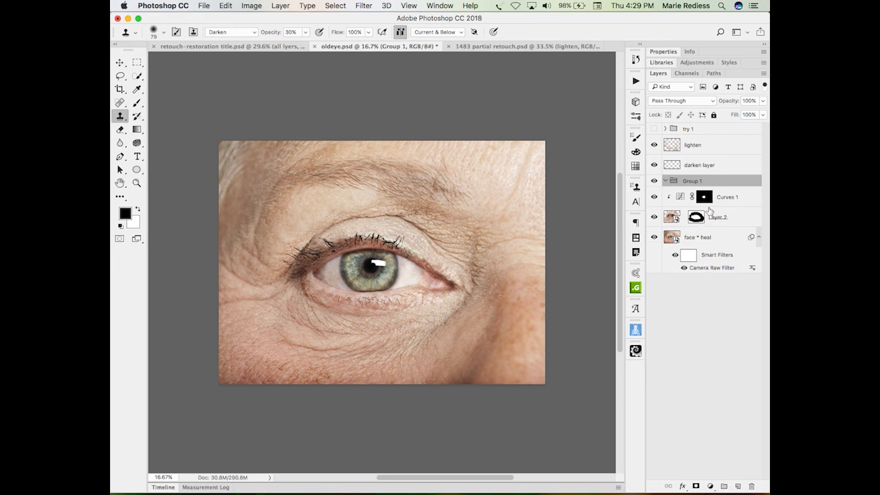
pyautogui.press('super+z')
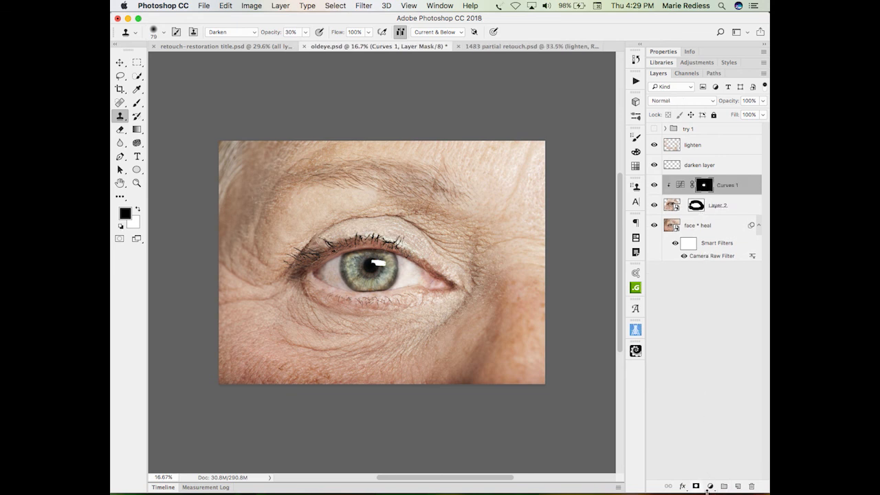
# - Add a clipped Hue/Saturation adjustment above Curves 1 and replace its mask with a copy of the Curves 1 mask
pyautogui.click(710, 486)
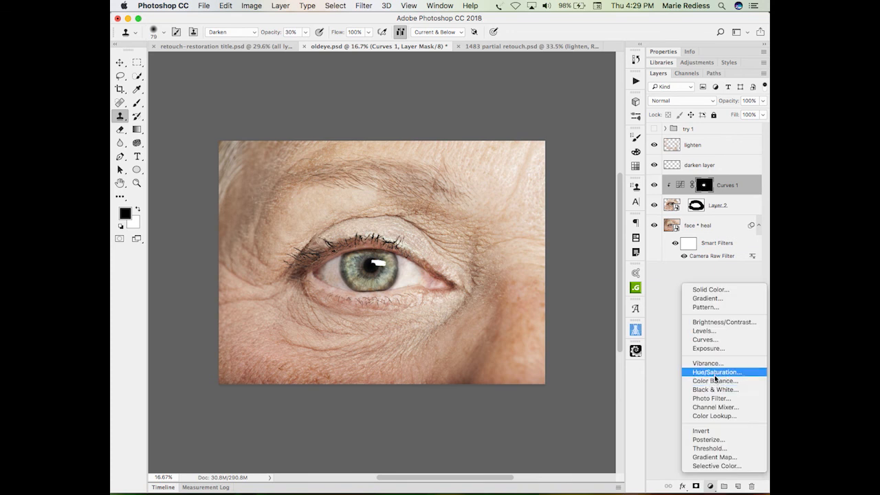
pyautogui.click(717, 374)
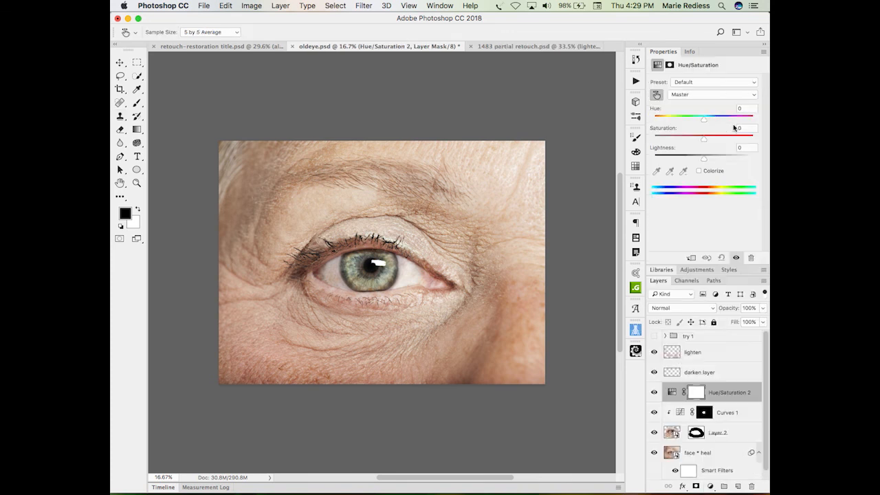
pyautogui.click(690, 258)
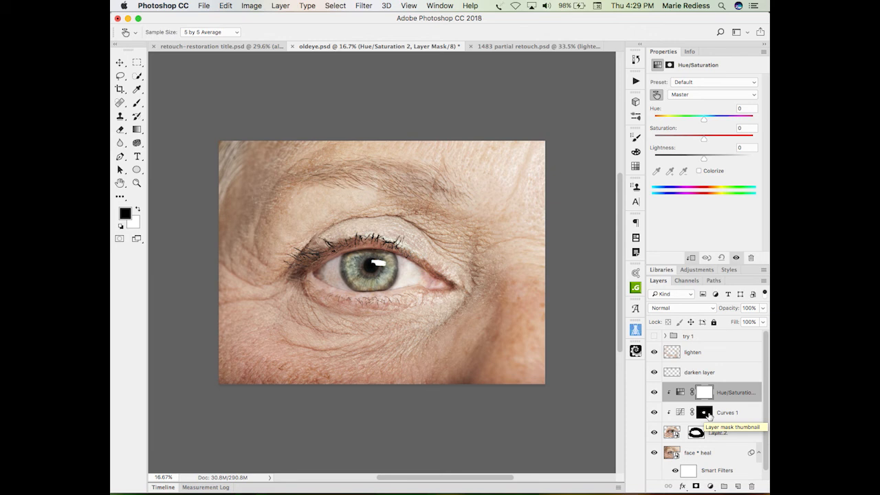
pyautogui.moveTo(708, 416); pyautogui.dragTo(709, 397)
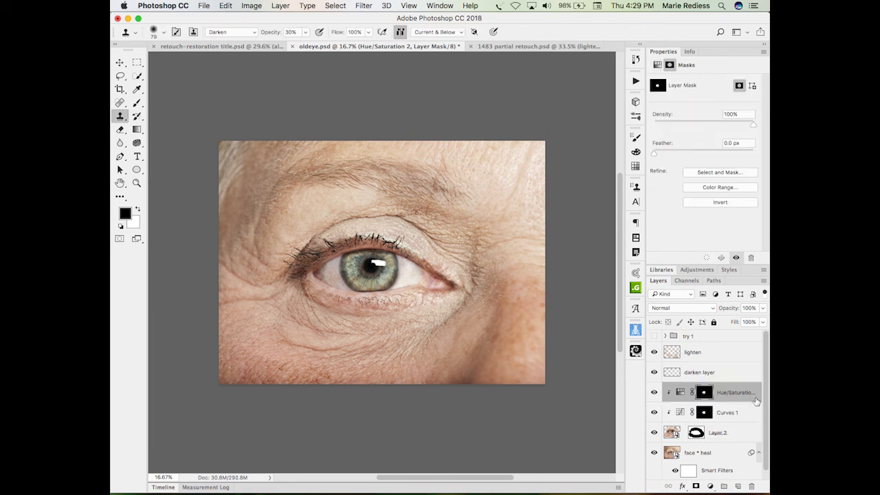
# - Recolor the iris by trying hue -35, and with Colorize enabled set saturation to 75 and hue to 332
pyautogui.click(680, 393)
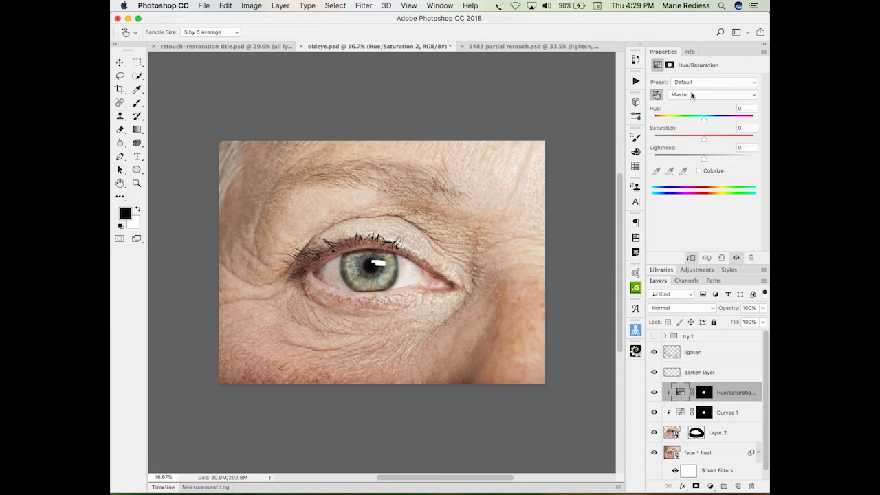
pyautogui.moveTo(703, 119); pyautogui.dragTo(690, 135)
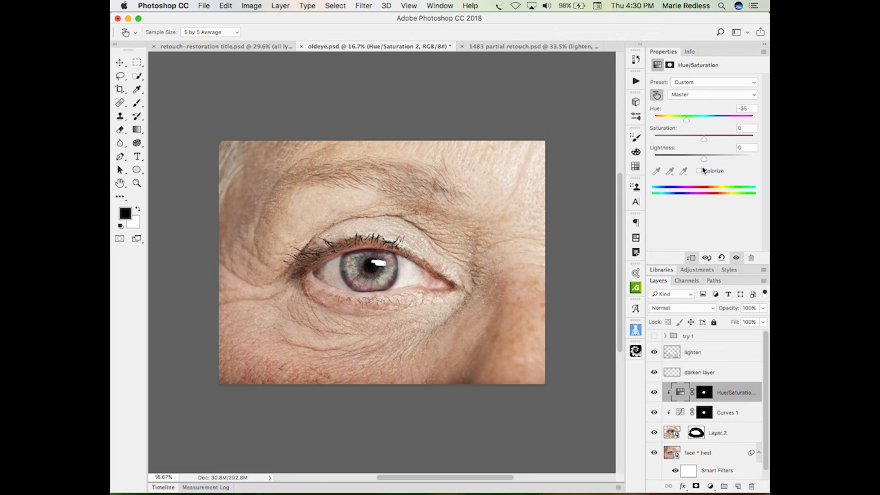
pyautogui.click(698, 170)
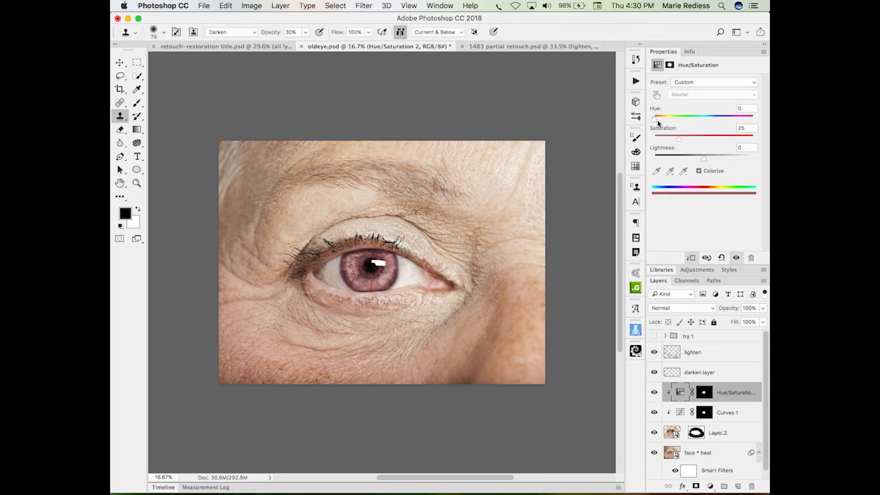
pyautogui.moveTo(679, 142); pyautogui.dragTo(729, 142)
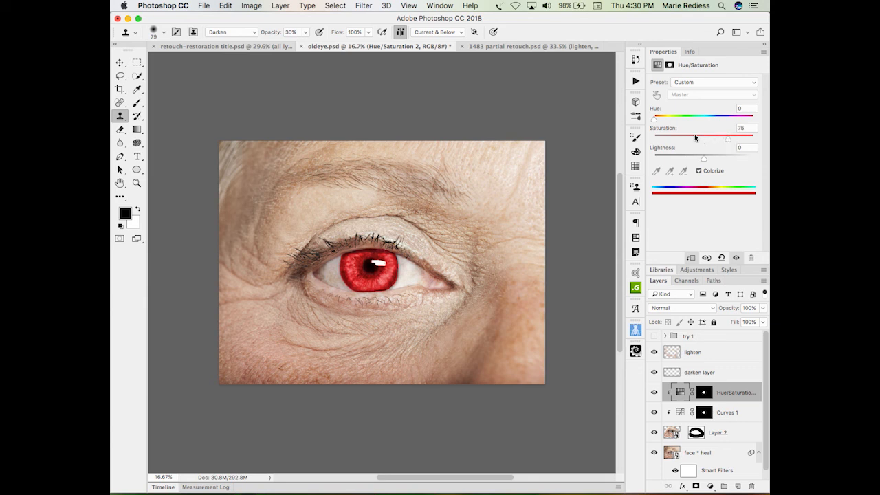
pyautogui.moveTo(654, 122); pyautogui.dragTo(745, 129)
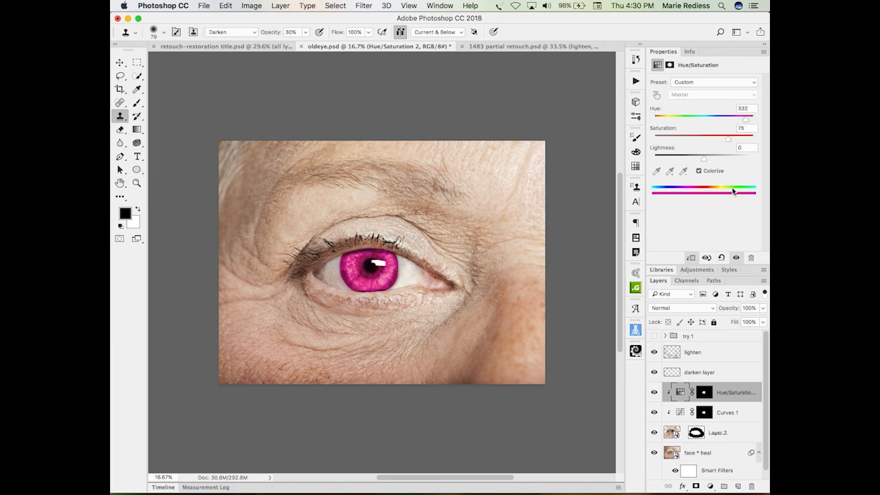